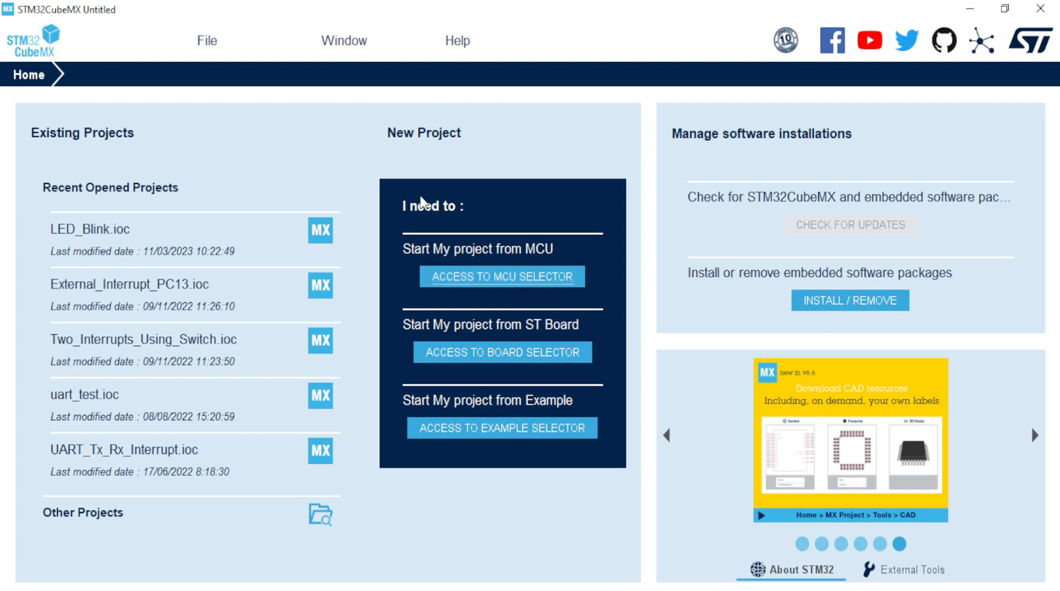
Step: Browse the File menu's Recent Projects list, then show the Window menu's Outputs and Display size options
click(219, 48)
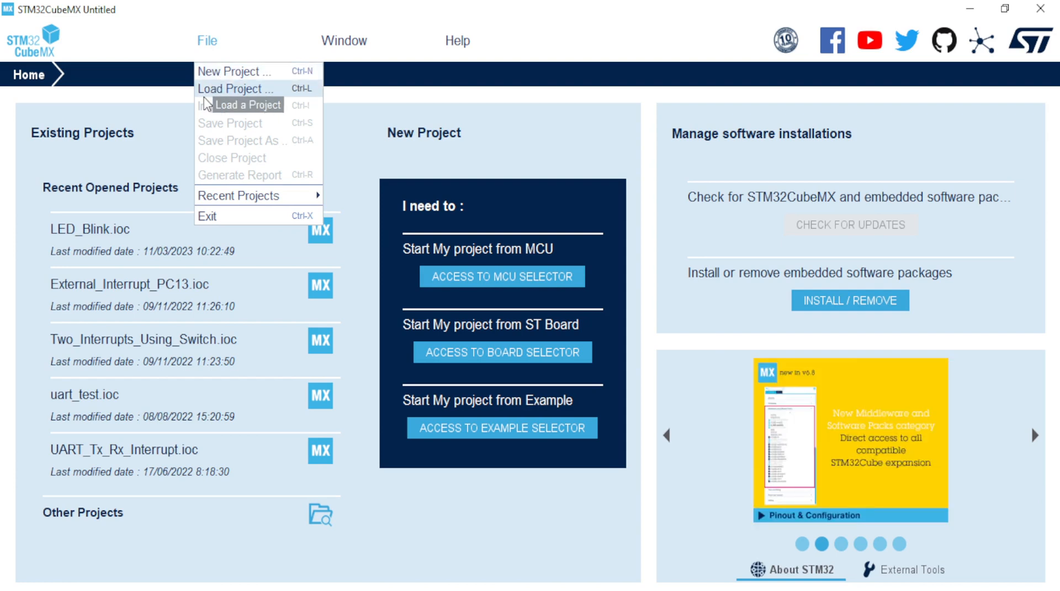
mouse_move(231, 202)
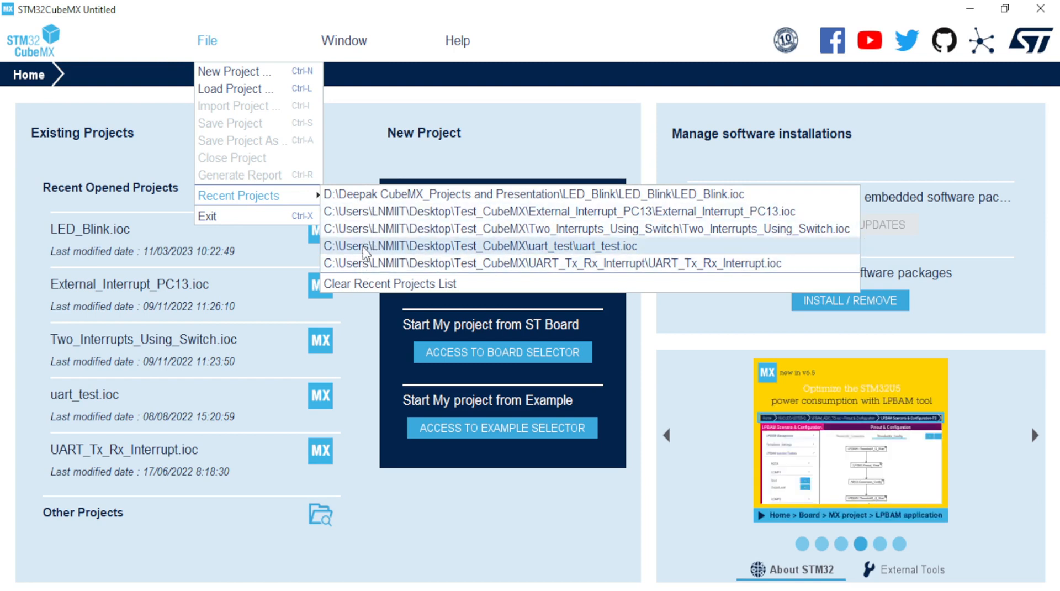
click(347, 51)
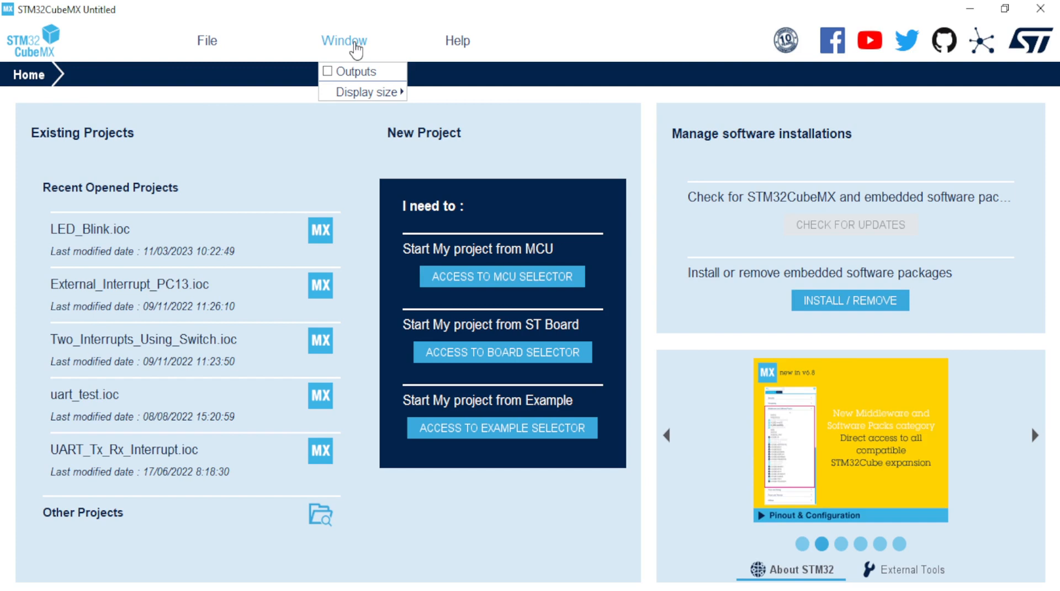
mouse_move(369, 97)
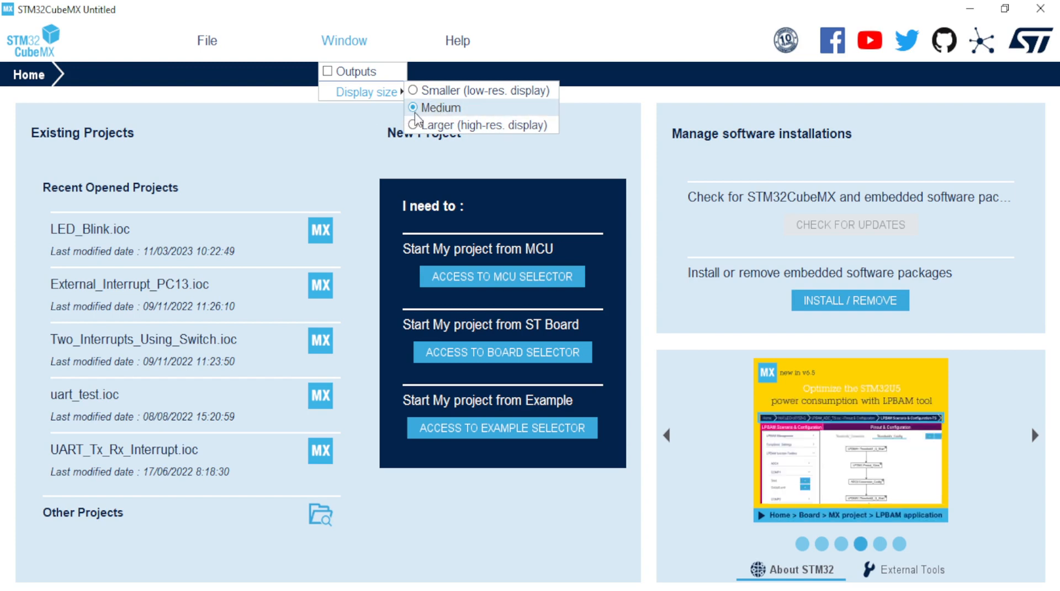
click(636, 43)
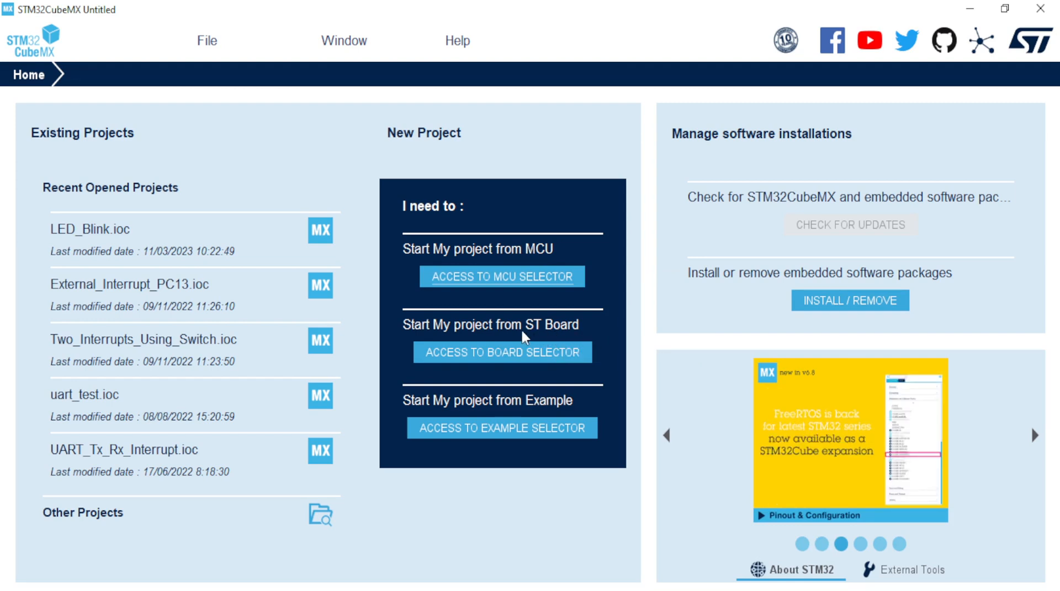
Step: Show the Help menu entries, including Check for Updates and Manage embedded software packages
click(516, 353)
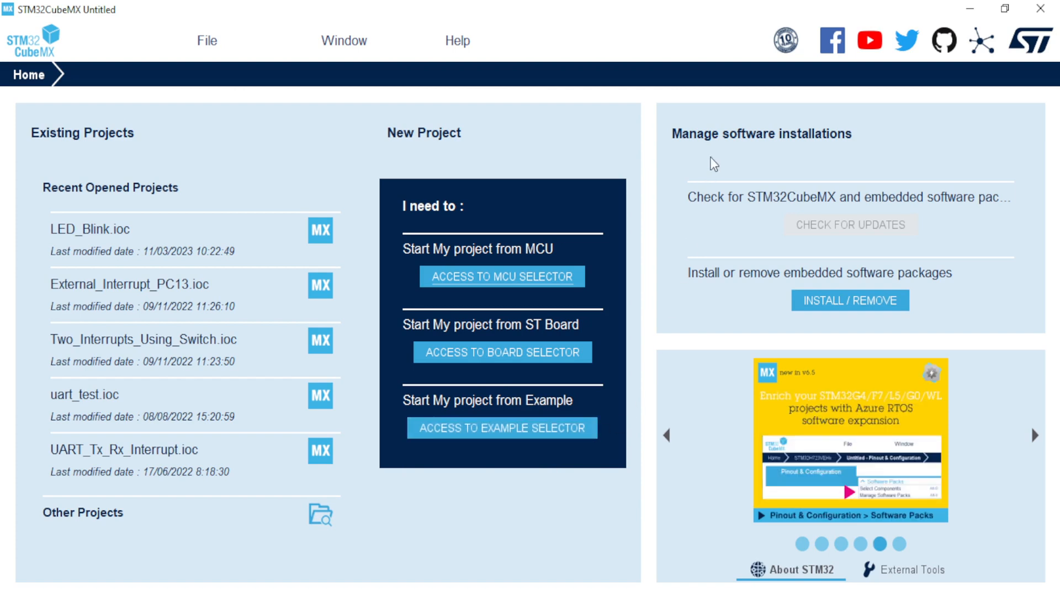
click(465, 49)
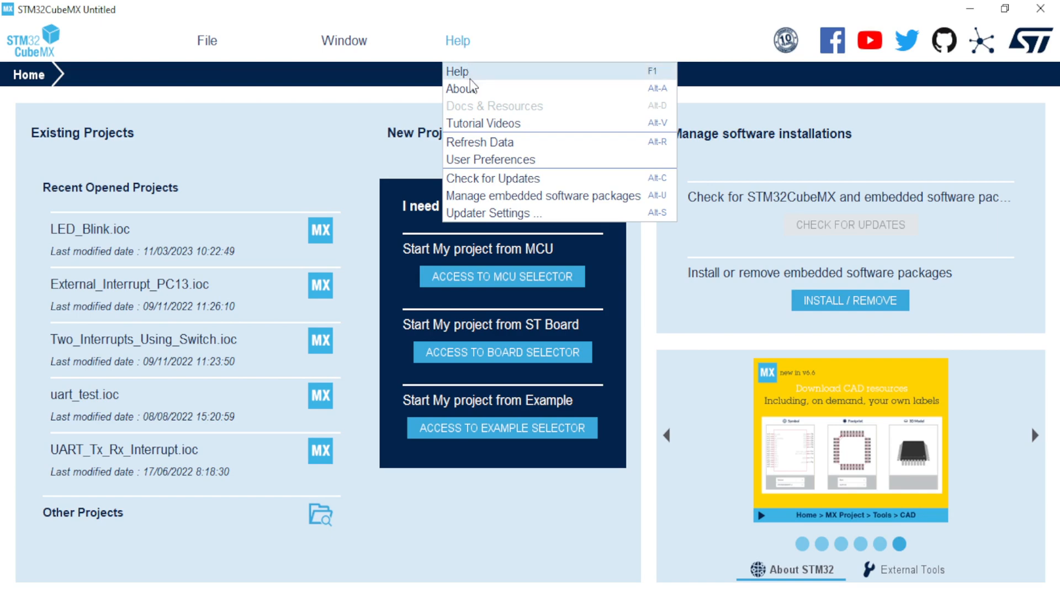
click(473, 179)
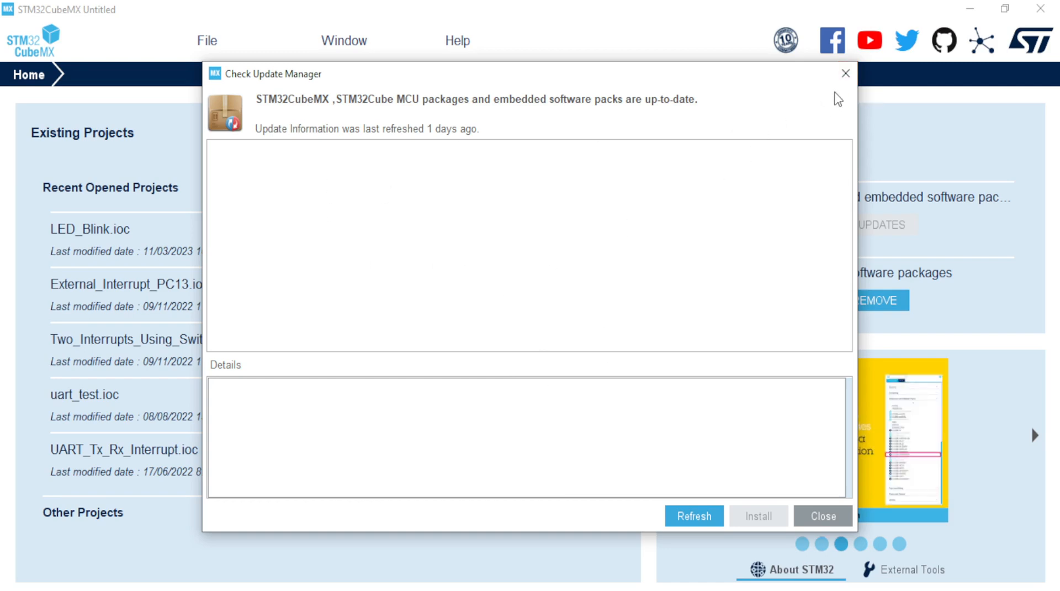
click(845, 74)
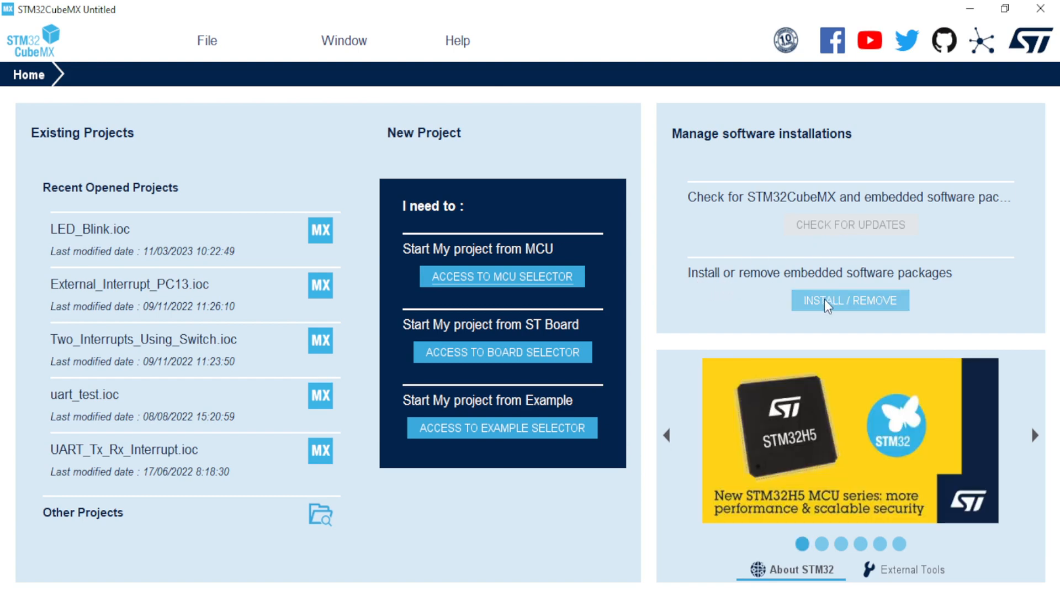
Step: Open the Embedded Software Packages Manager and browse the MCU packages, briefly expanding STM32F0
click(843, 307)
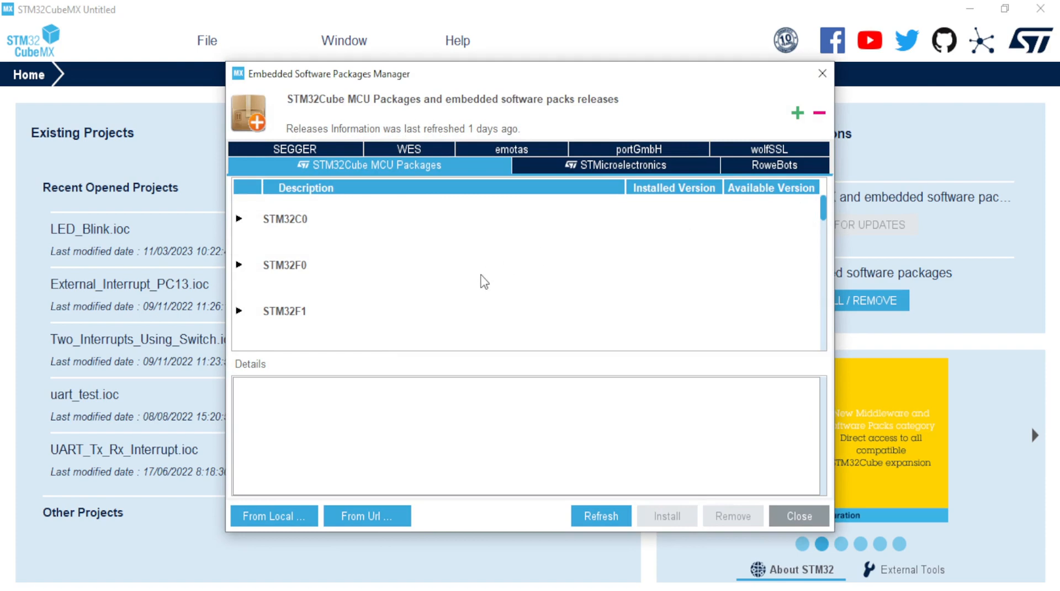
scroll(482, 281, down, 2)
scroll(484, 287, down, 8)
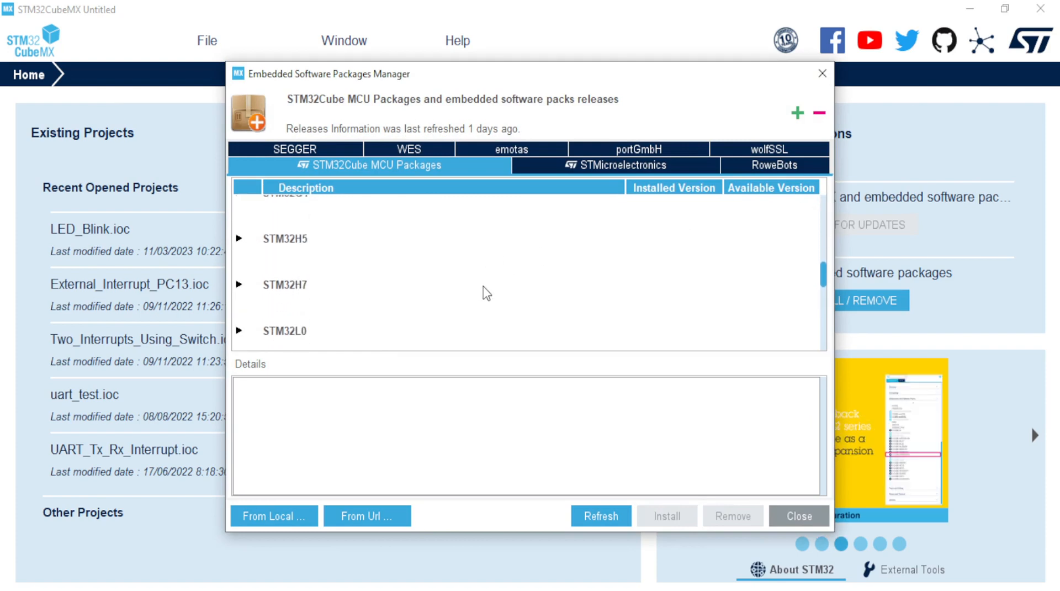
scroll(483, 297, down, 8)
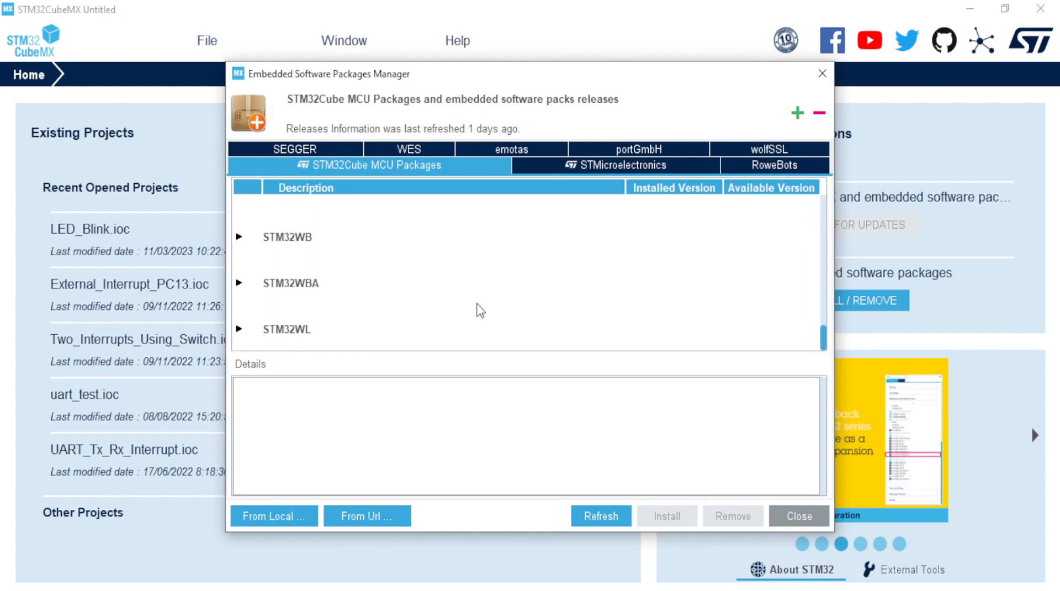
drag(823, 339, 821, 216)
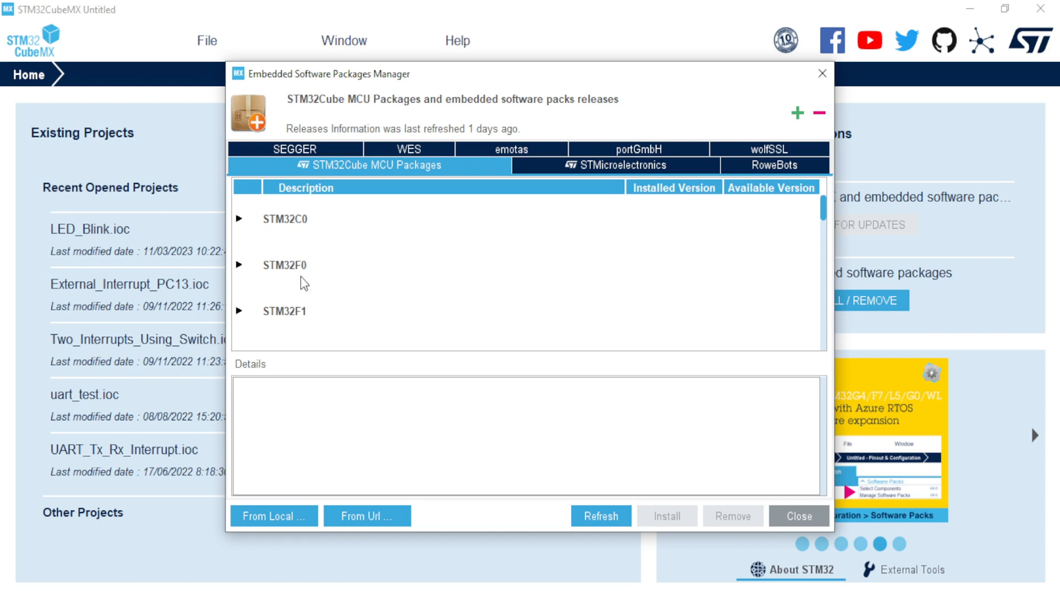
click(241, 266)
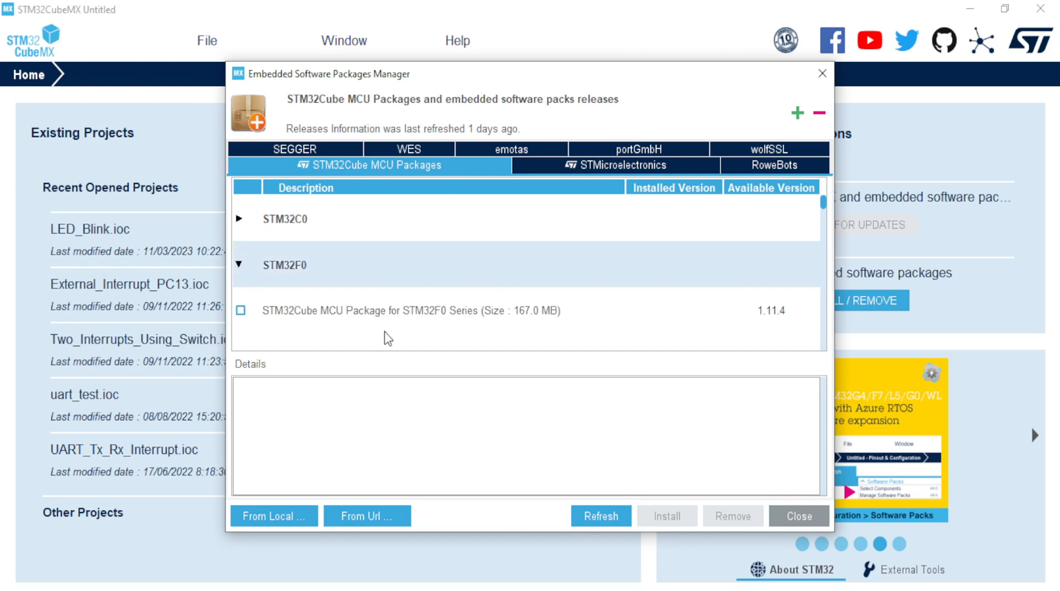
click(240, 265)
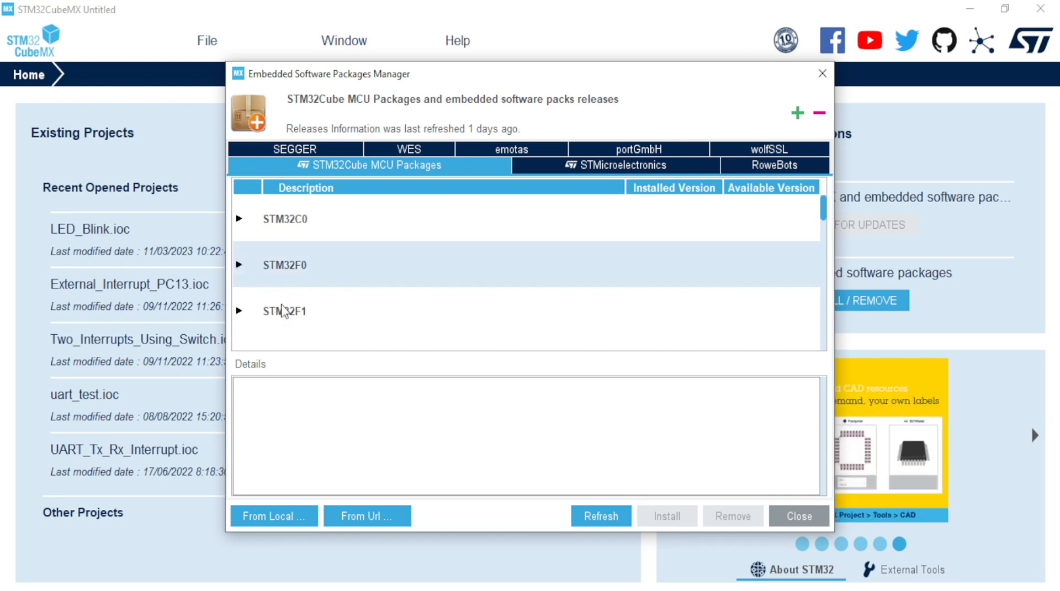
scroll(320, 319, down, 3)
scroll(324, 325, down, 1)
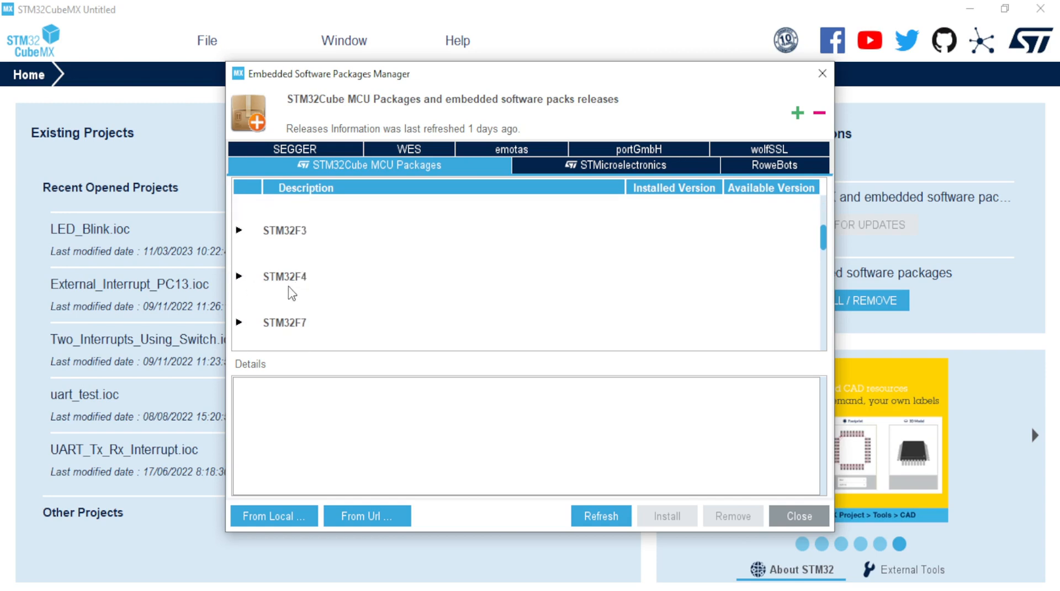
Step: Expand STM32F4 to confirm package 1.27.1 is installed, then list the STMicroelectronics packs
click(240, 276)
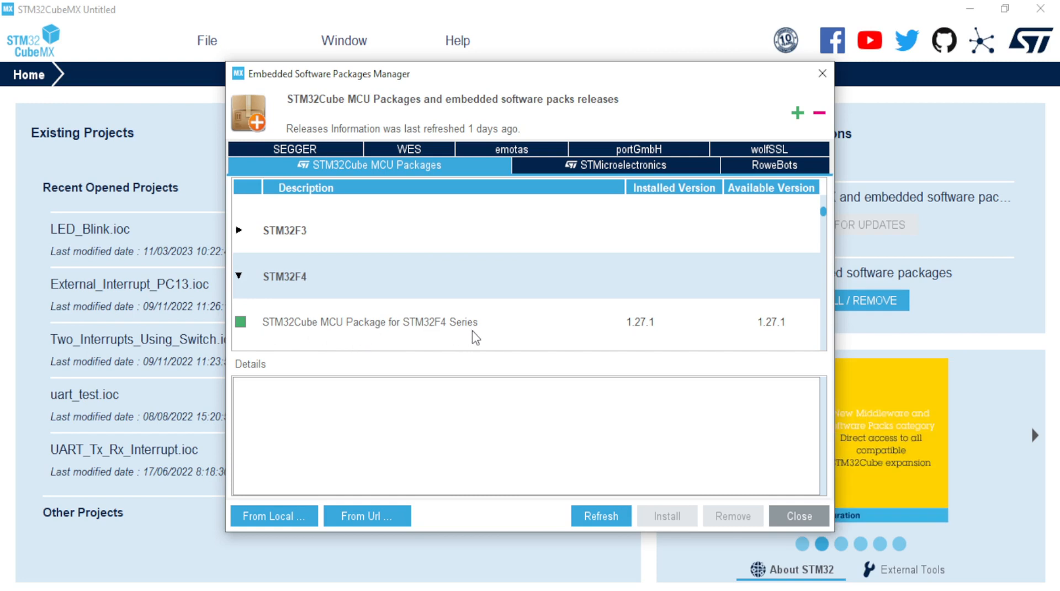
scroll(475, 337, down, 2)
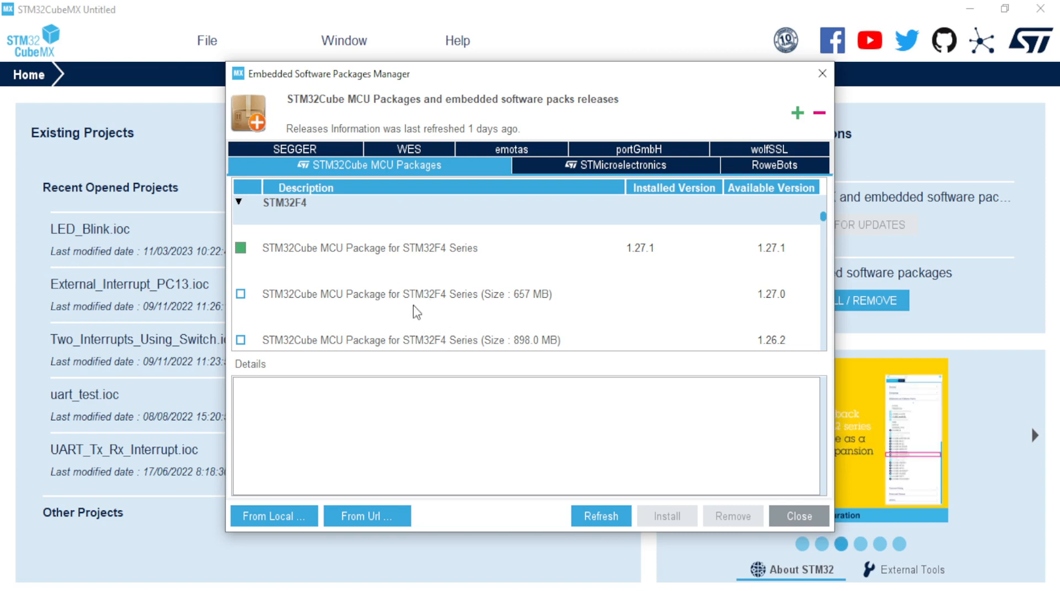
scroll(417, 312, down, 1)
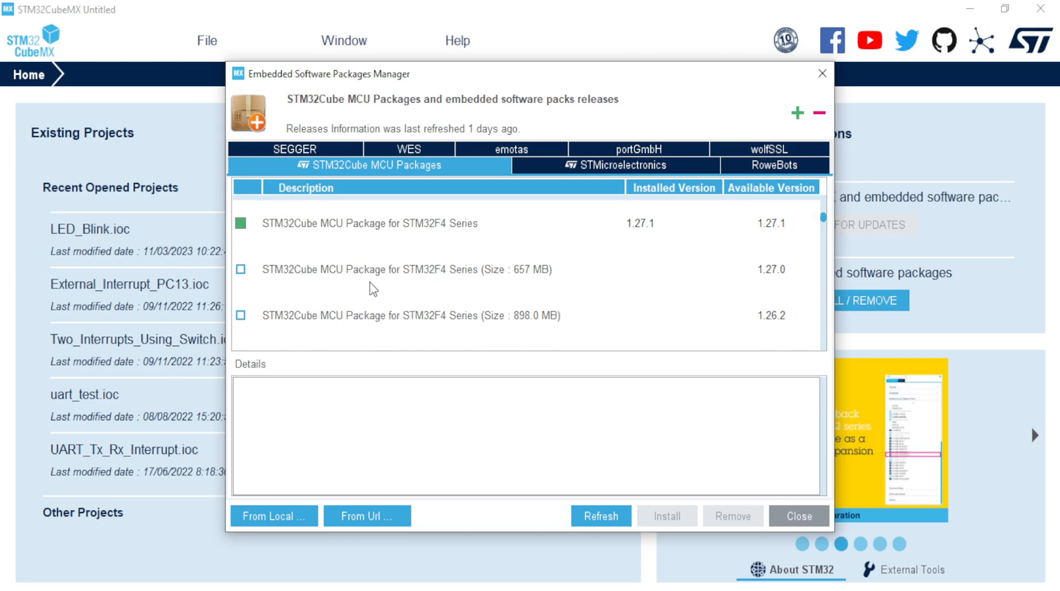
scroll(356, 304, up, 1)
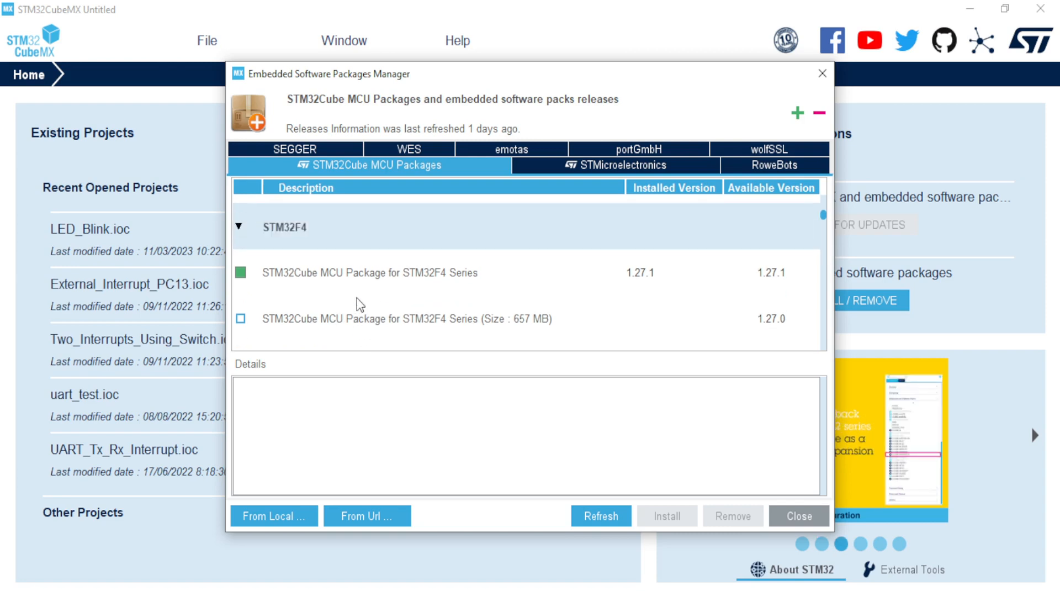
click(239, 227)
click(587, 166)
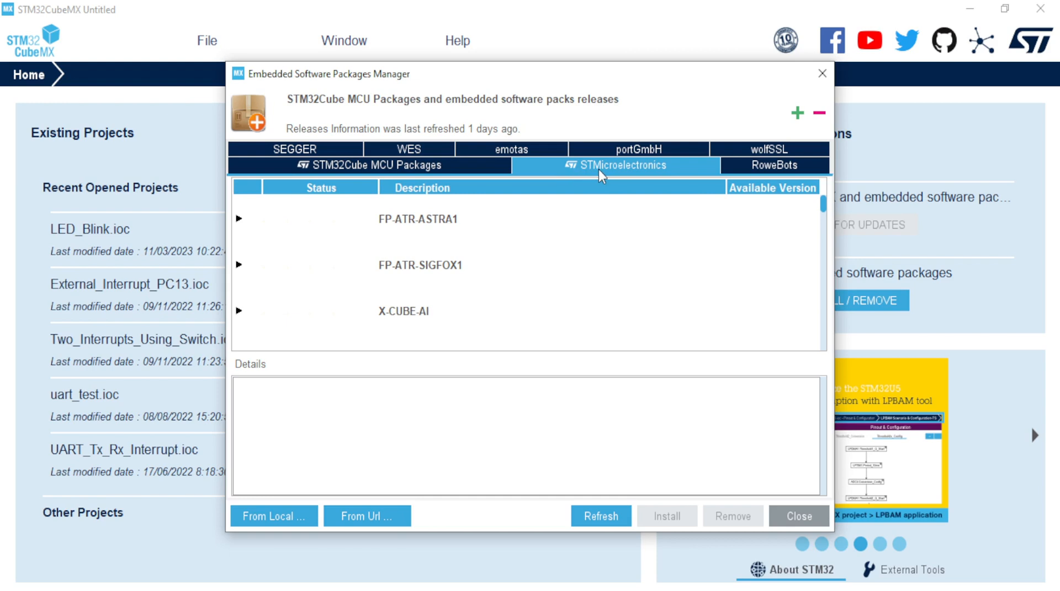
Step: Inspect the FP-ATR-ASTRA1, FP-ATR-SIGFOX1 and X-CUBE-AI pack details and scroll the STMicroelectronics list
click(420, 227)
click(418, 266)
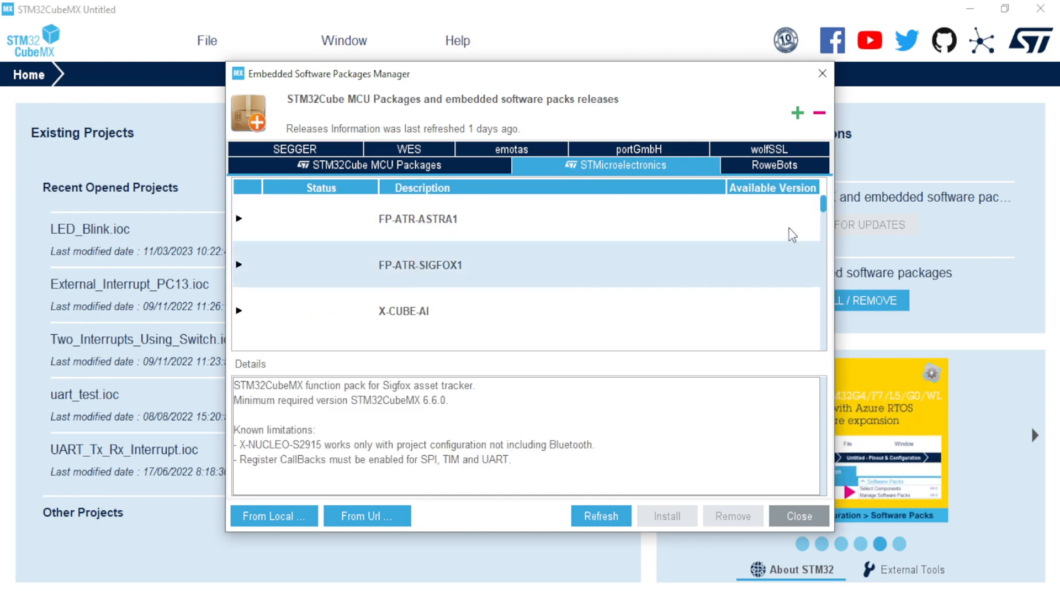
click(434, 321)
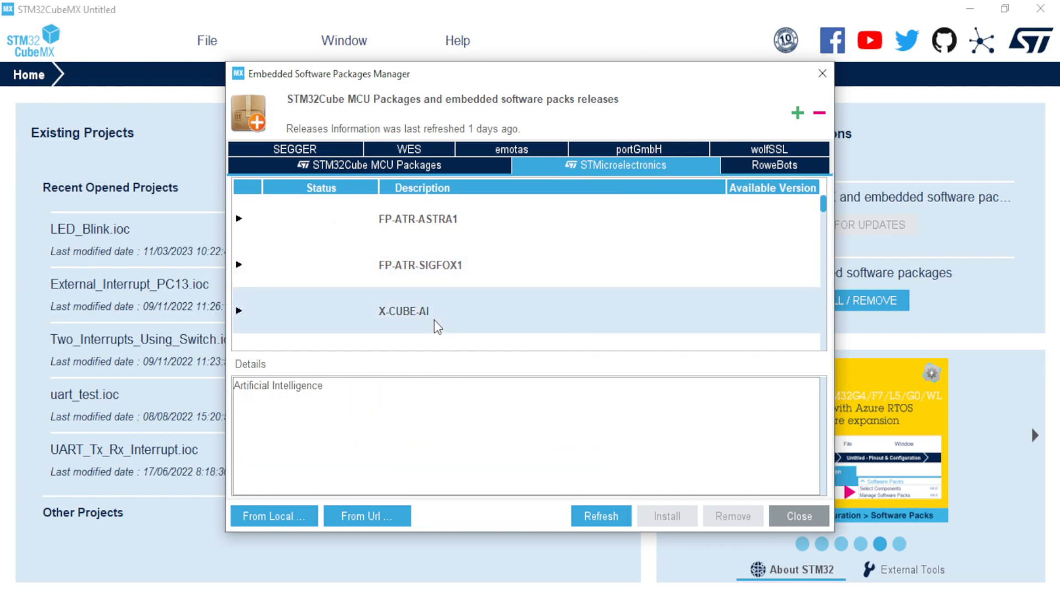
scroll(525, 310, down, 2)
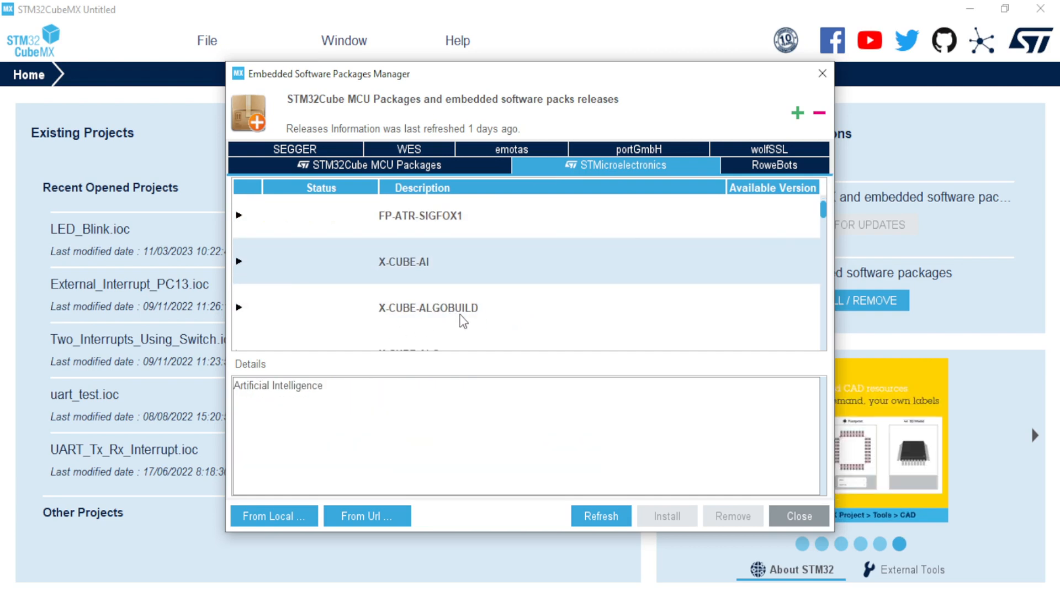
scroll(463, 326, down, 1)
scroll(474, 323, down, 1)
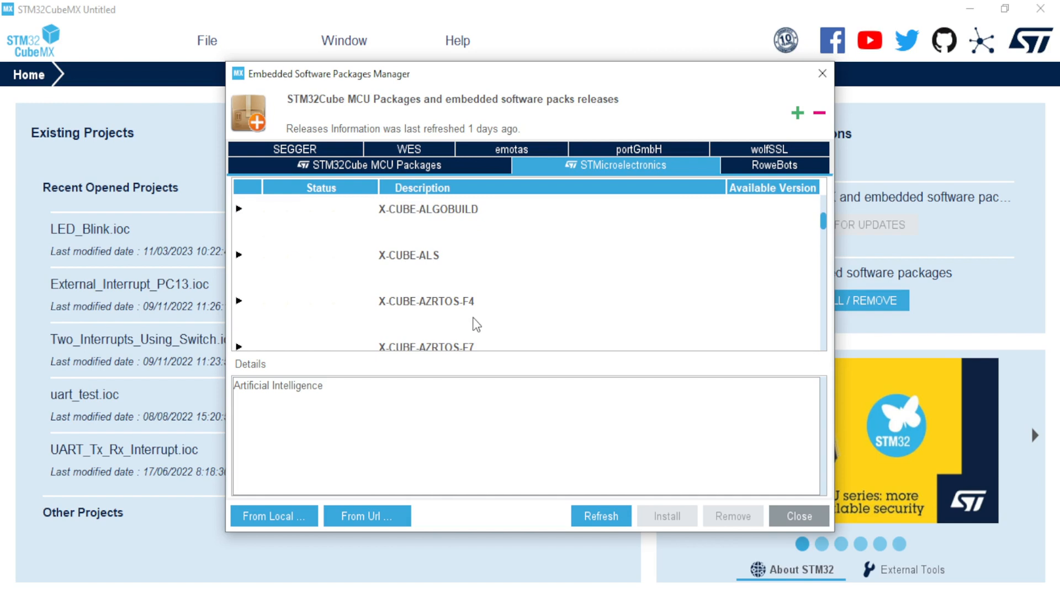
scroll(475, 325, up, 2)
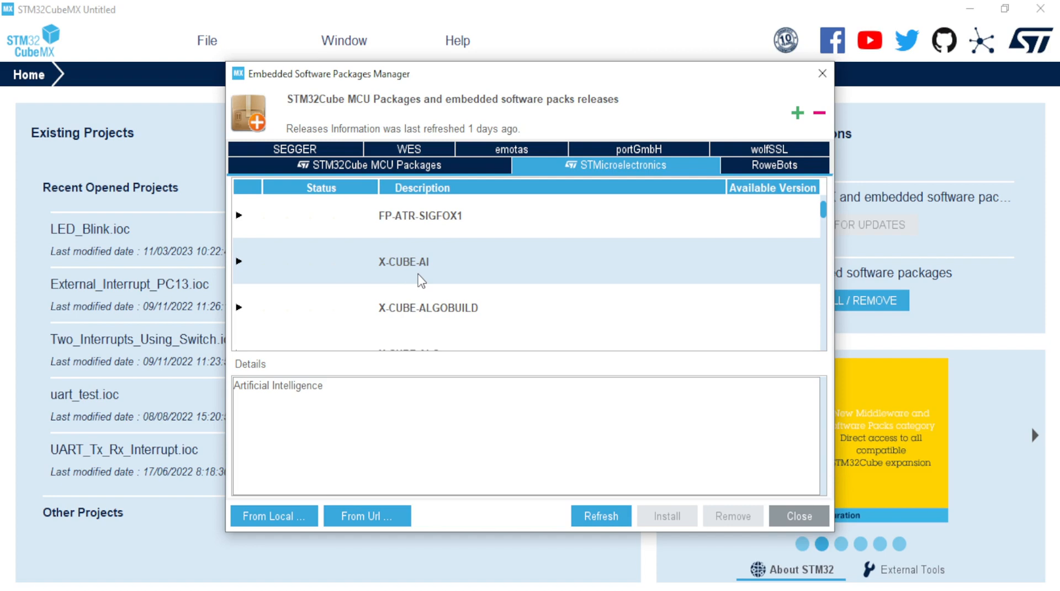
scroll(421, 281, down, 2)
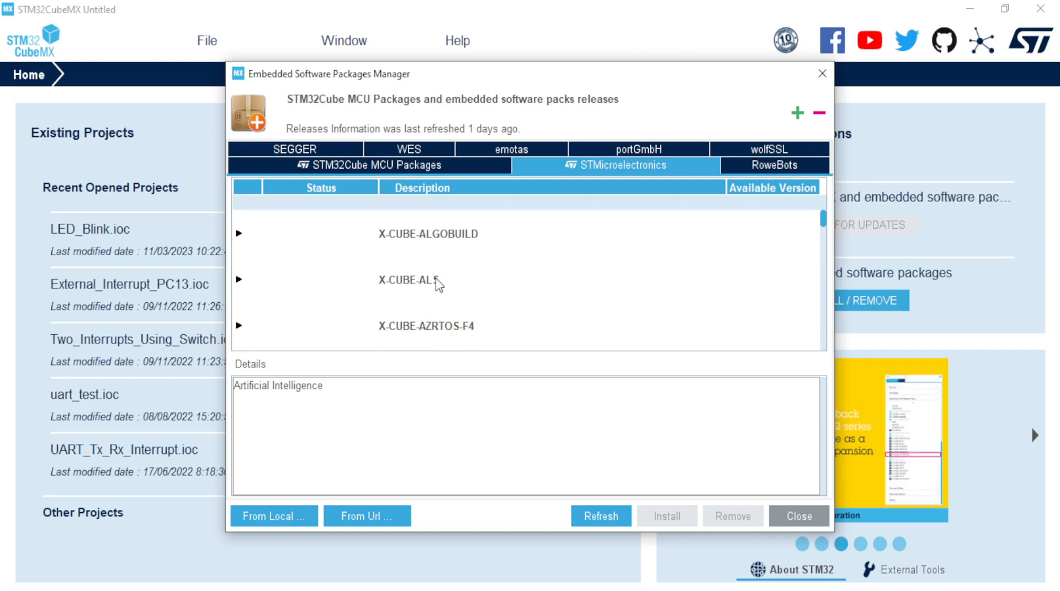
scroll(448, 304, down, 1)
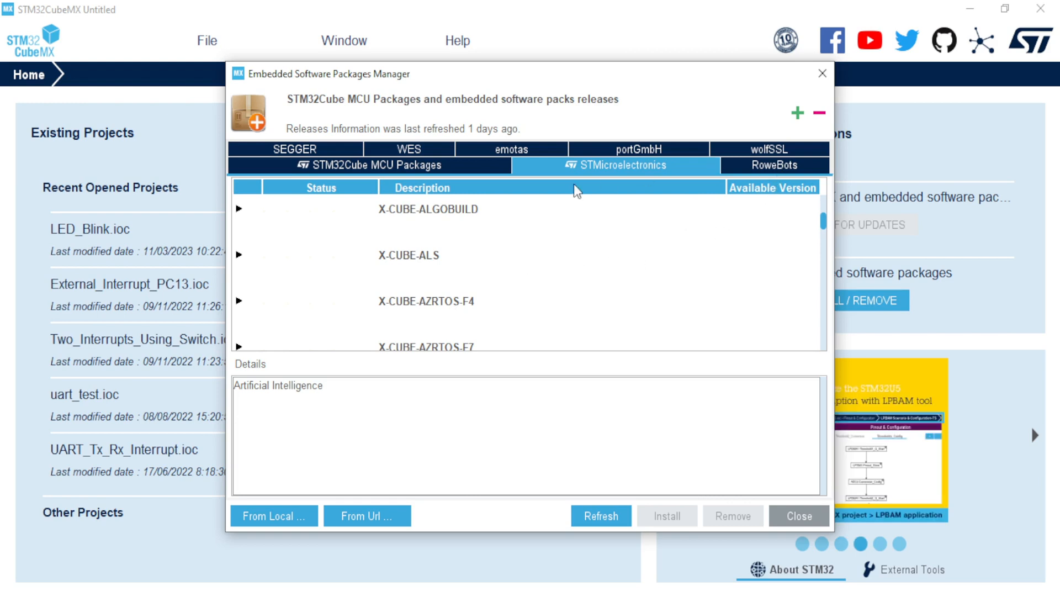
scroll(504, 309, up, 3)
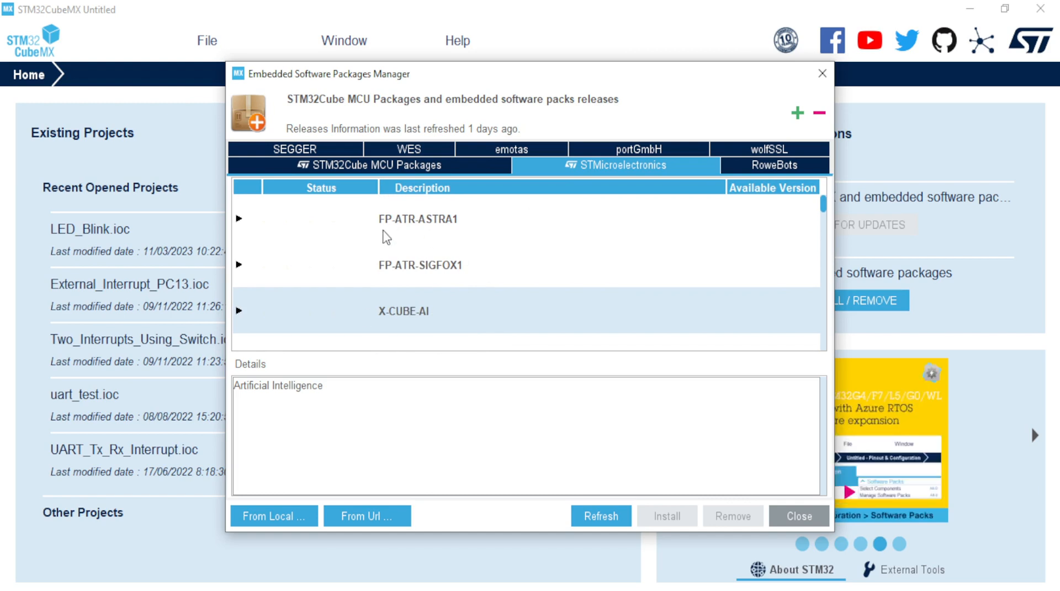
Step: Return to the STM32Cube MCU Packages list and expand the STM32F4 group
click(384, 165)
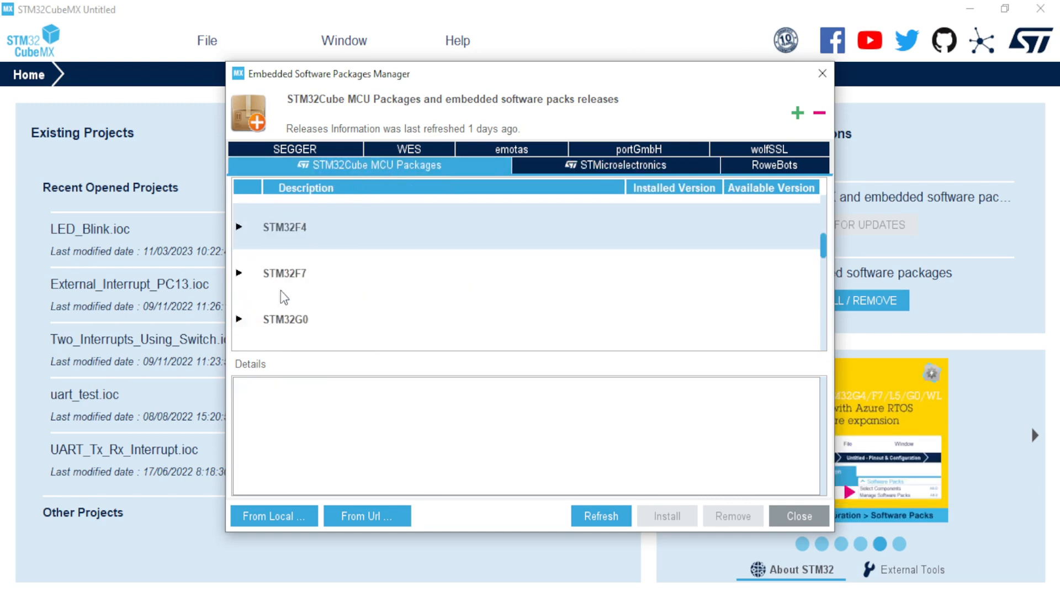
scroll(350, 284, down, 1)
scroll(285, 275, up, 1)
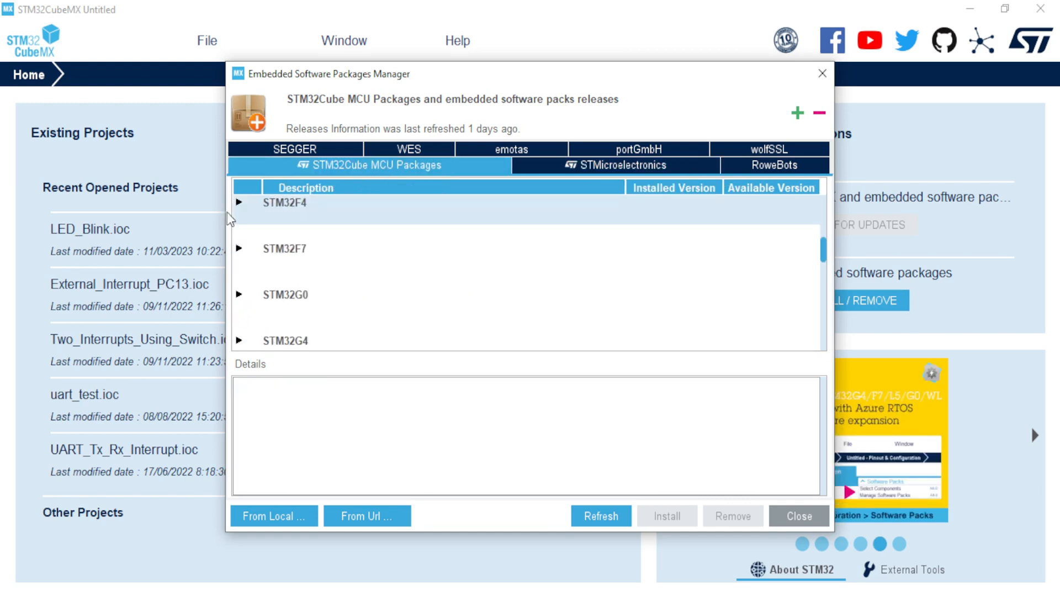
click(243, 203)
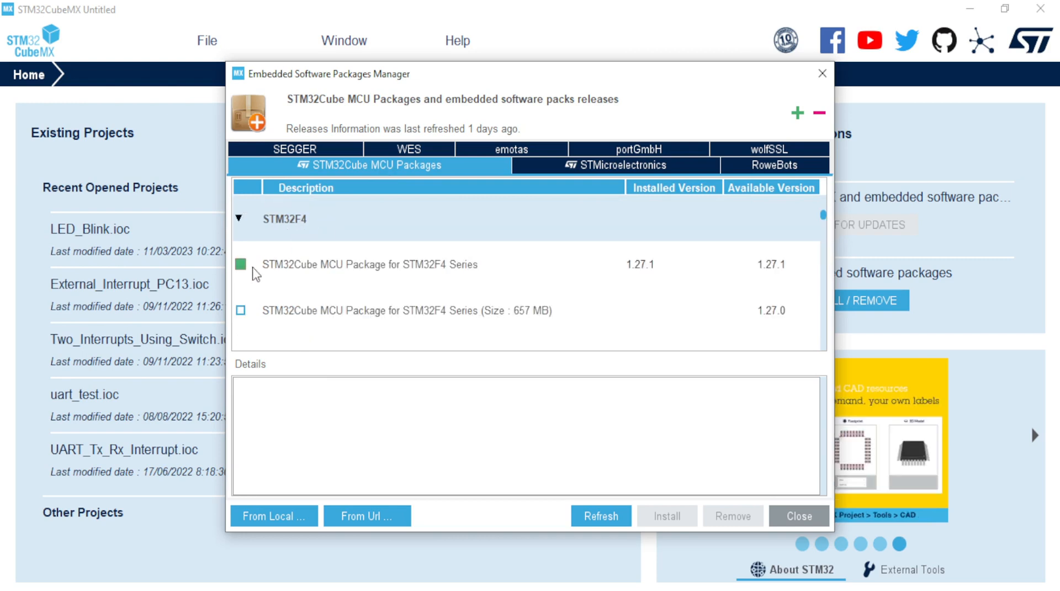
Step: Browse the RoweBots, wolfSSL, portGmbH, emotas, WES and SEGGER packs, peeking at I-CUBE-embOS versions
click(752, 164)
click(762, 152)
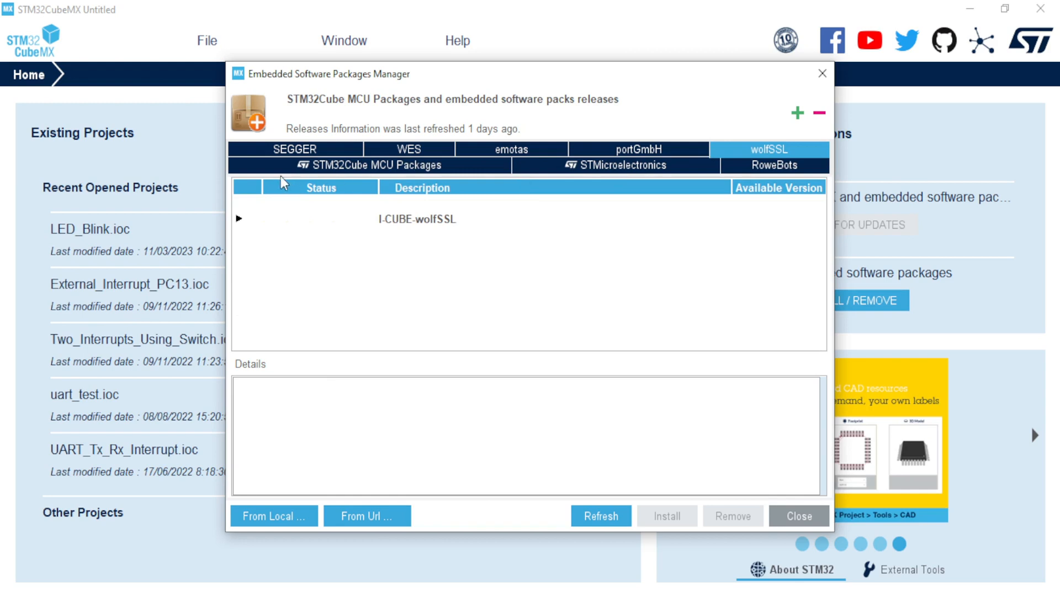
click(616, 147)
click(528, 147)
click(404, 150)
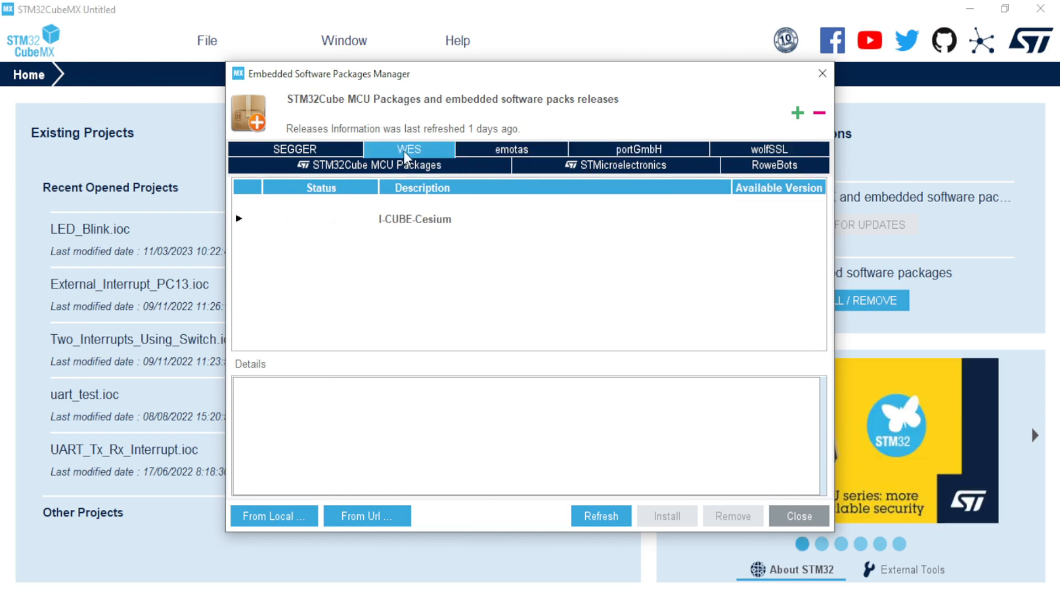
click(320, 149)
click(240, 219)
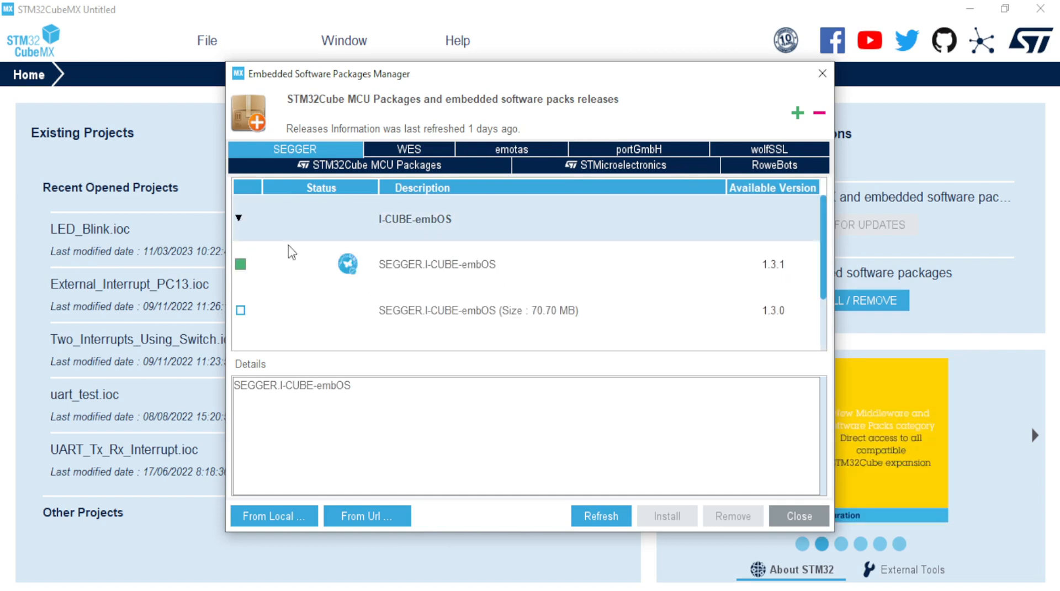
click(239, 218)
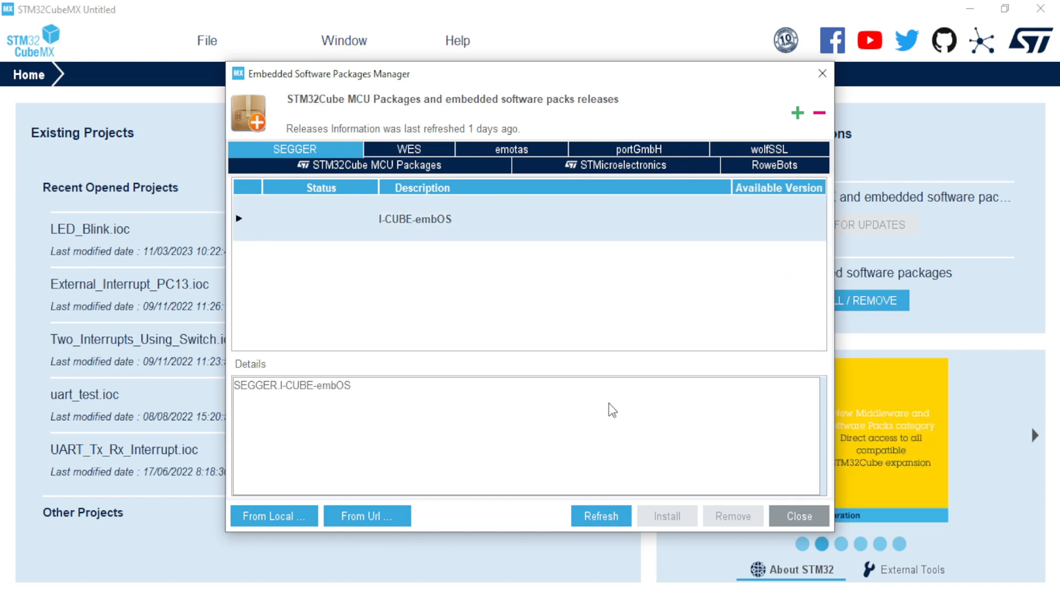
Step: Back on STM32Cube MCU Packages, collapse STM32F4 and close the packages manager
click(393, 164)
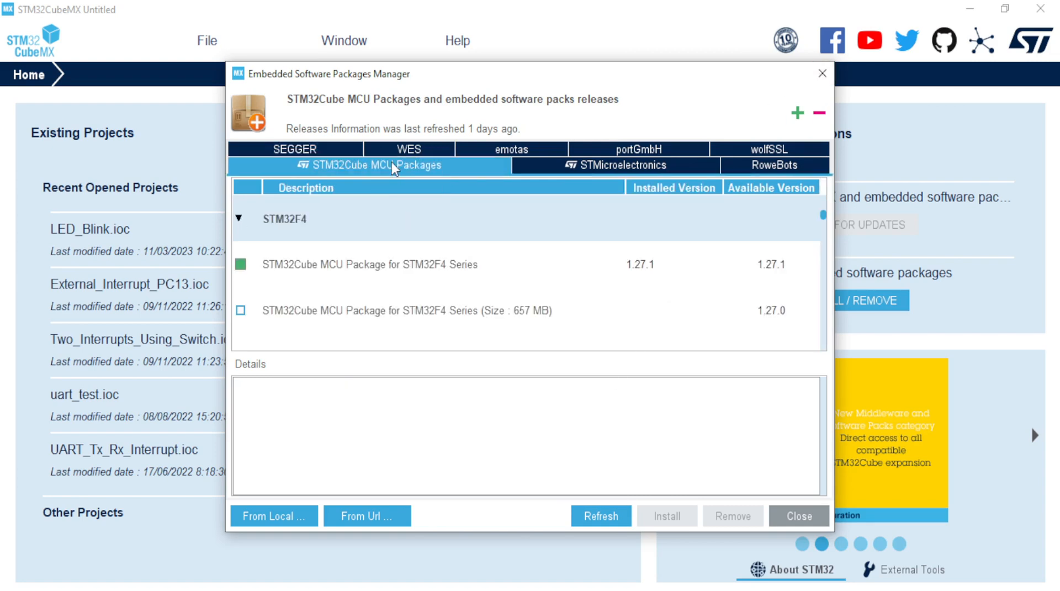
click(239, 220)
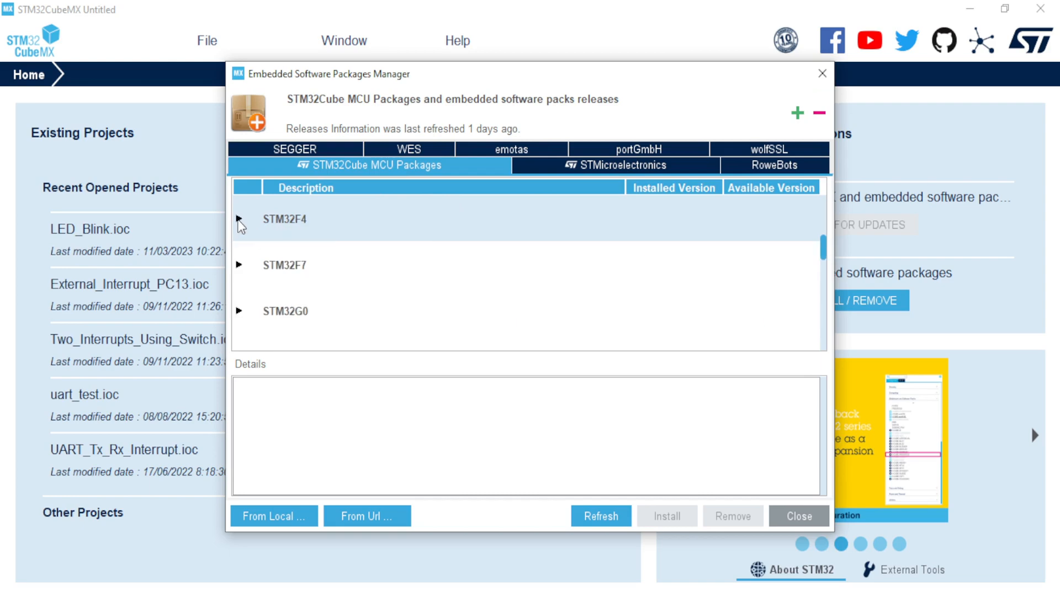
click(794, 517)
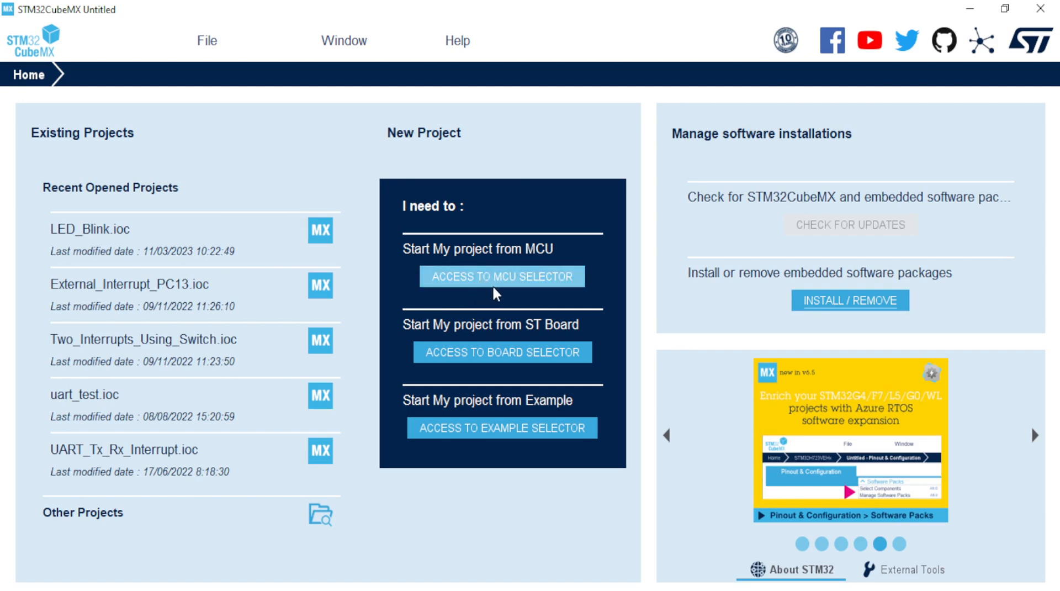
Step: Open the MCU Selector and enlarge its list of 3775 microcontrollers to scroll through it
click(518, 281)
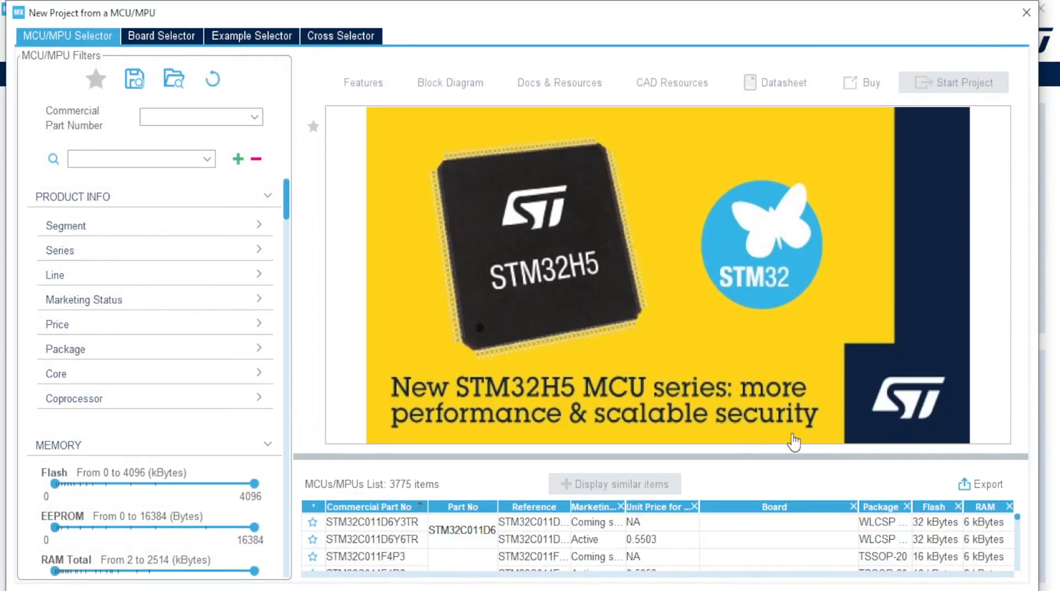
drag(485, 365, 485, 246)
scroll(505, 385, down, 15)
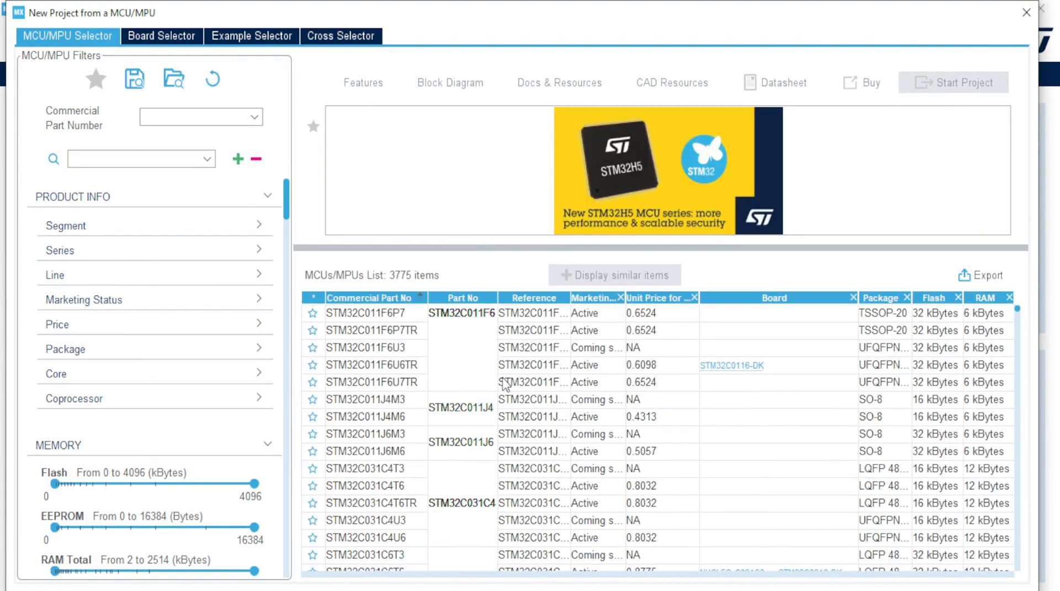
scroll(519, 432, down, 5)
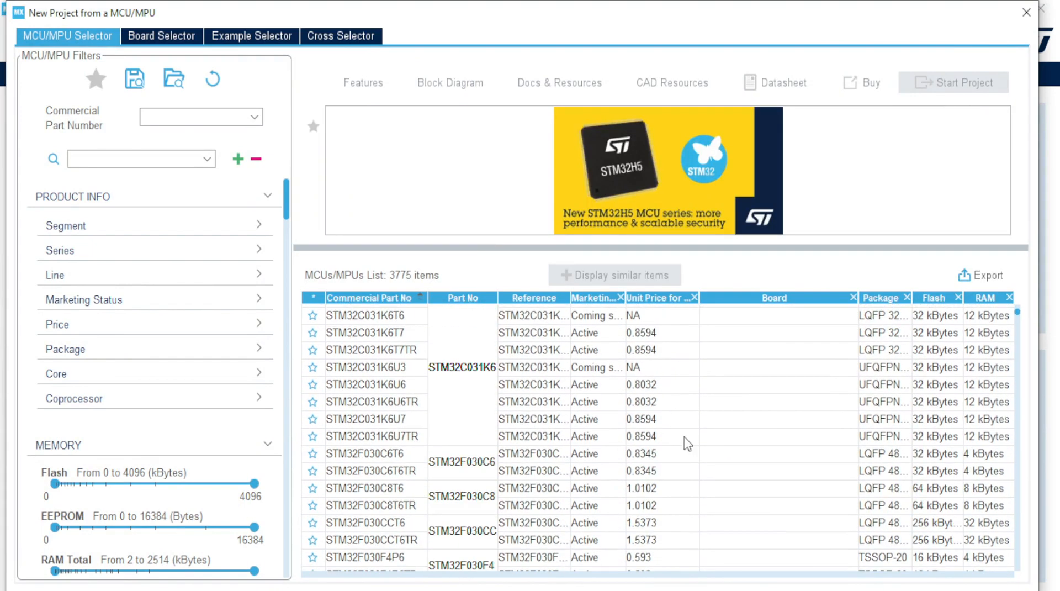
mouse_move(1018, 318)
mouse_down()
mouse_move(1016, 469)
mouse_move(997, 503)
mouse_move(1022, 304)
mouse_up()
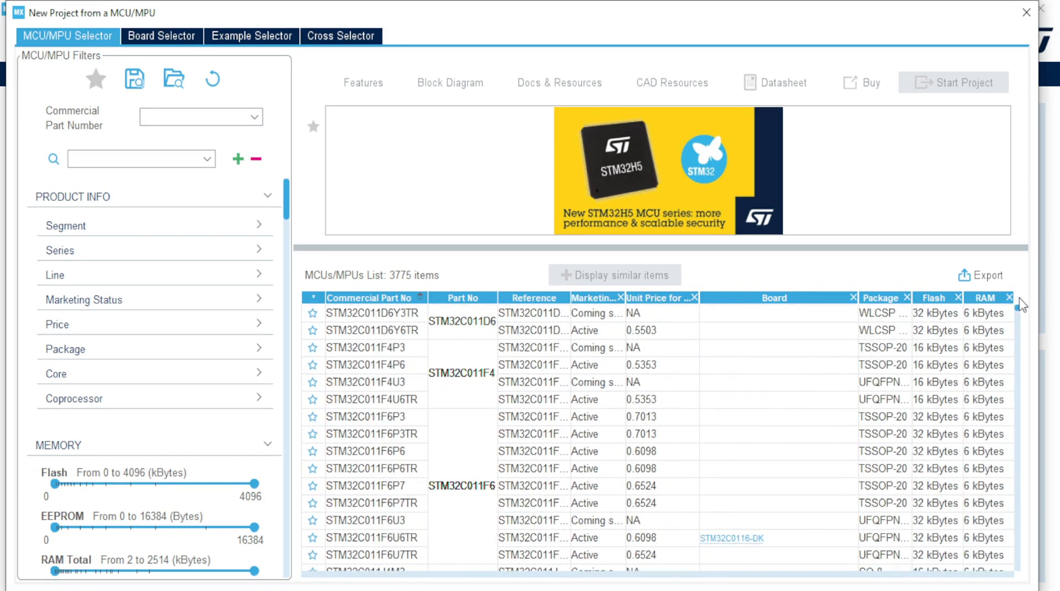
Step: Filter microcontrollers by part number stm32f446re down to four parts, then close the selector
click(196, 118)
text(s)
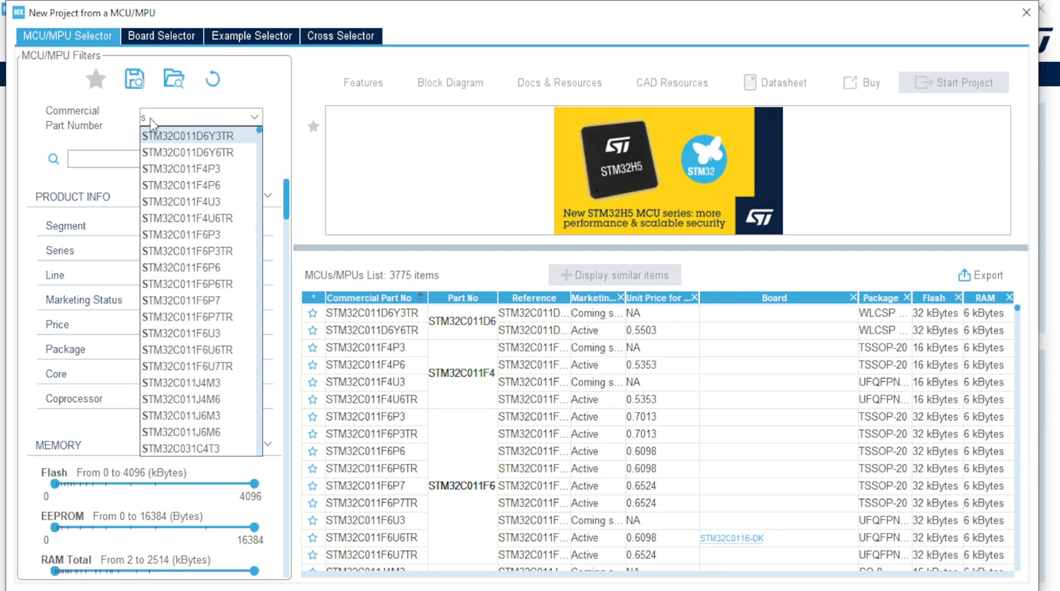
text(tm)
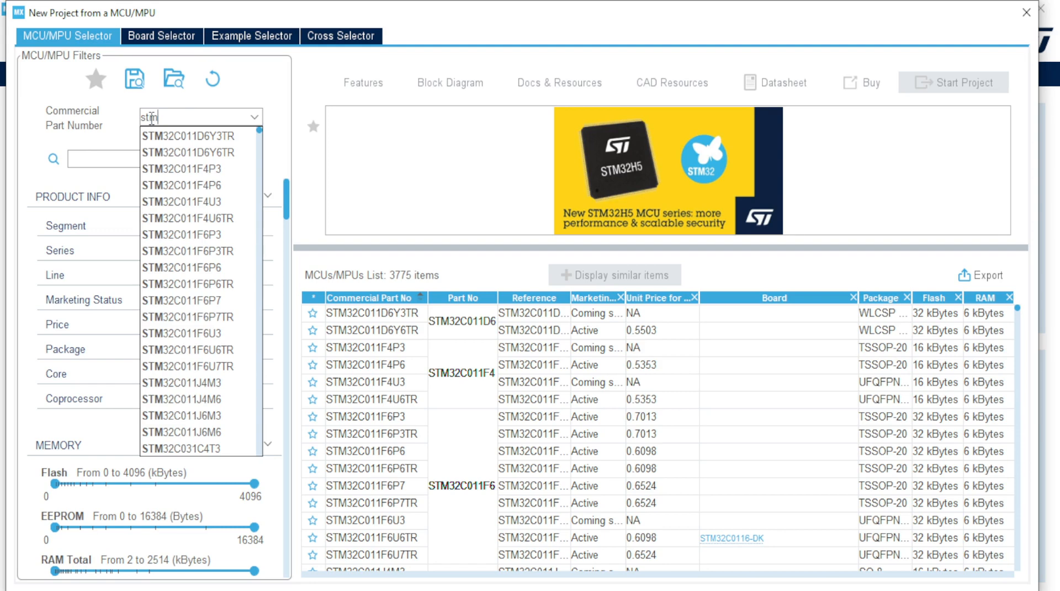
text(32f)
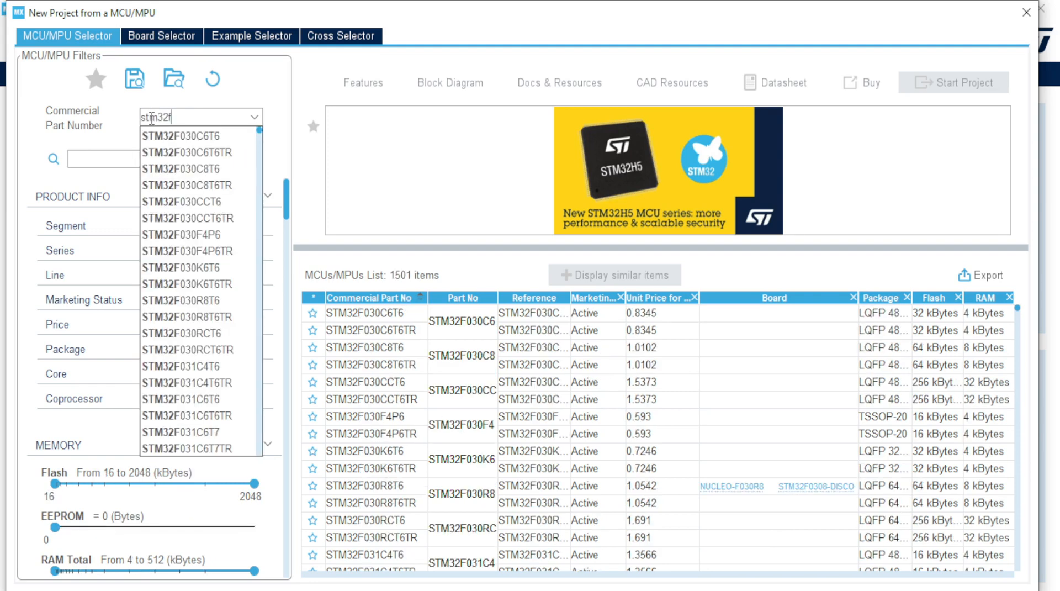
text(44)
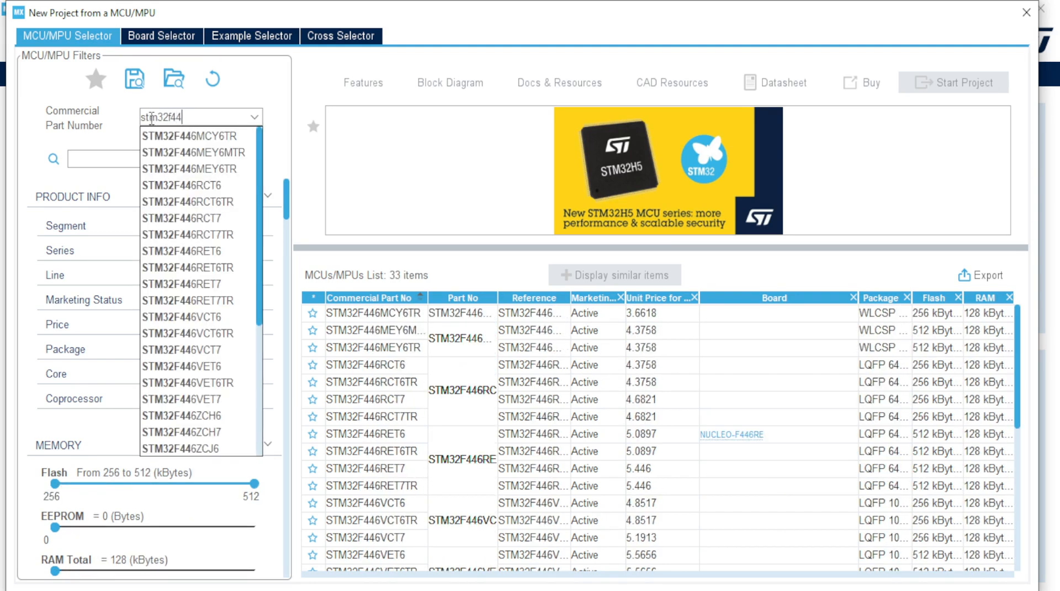
text(6re)
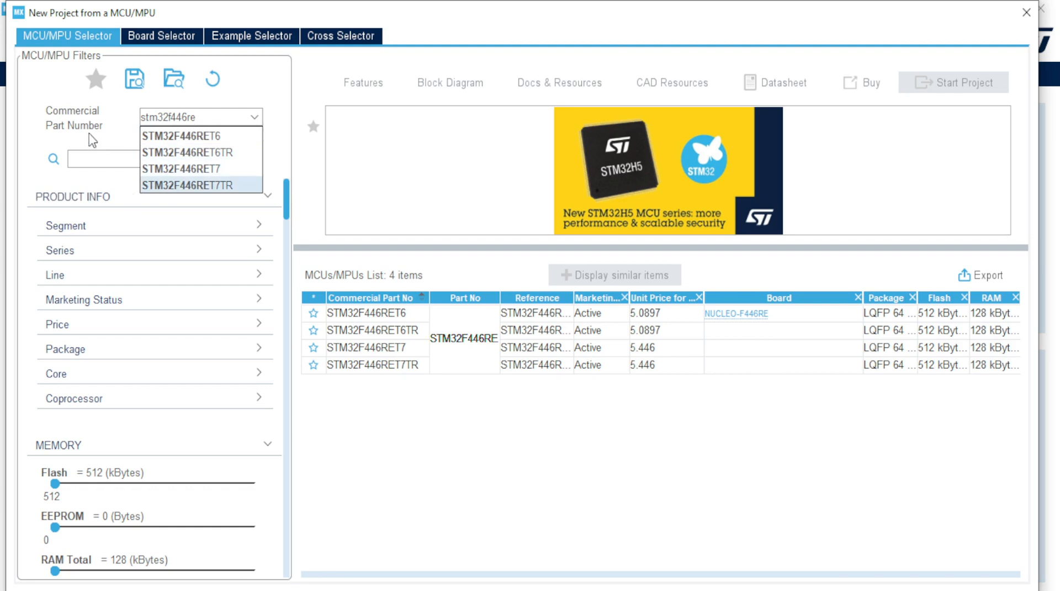
click(106, 141)
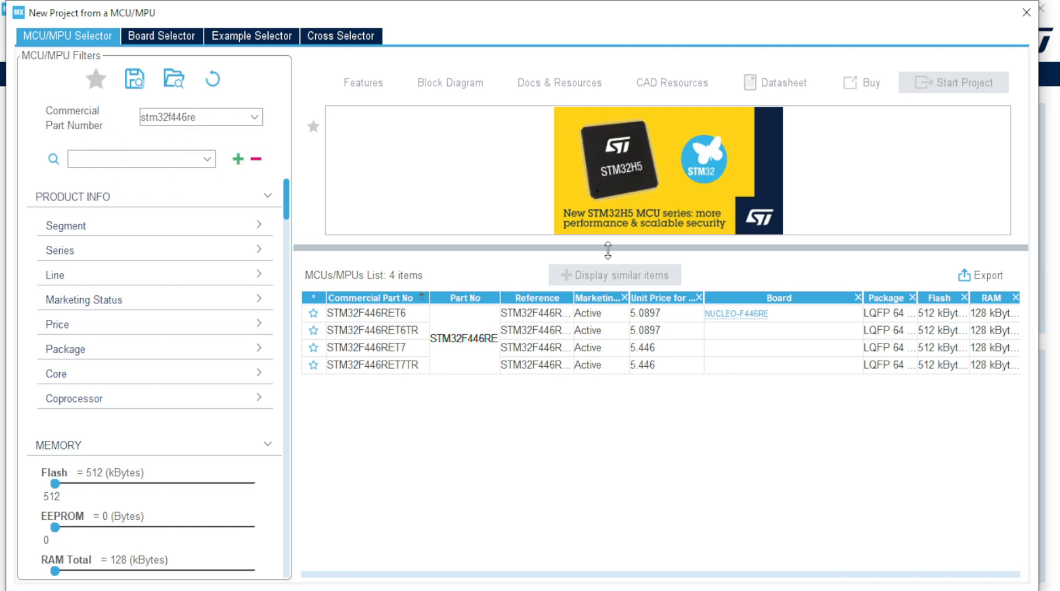
drag(606, 248, 608, 369)
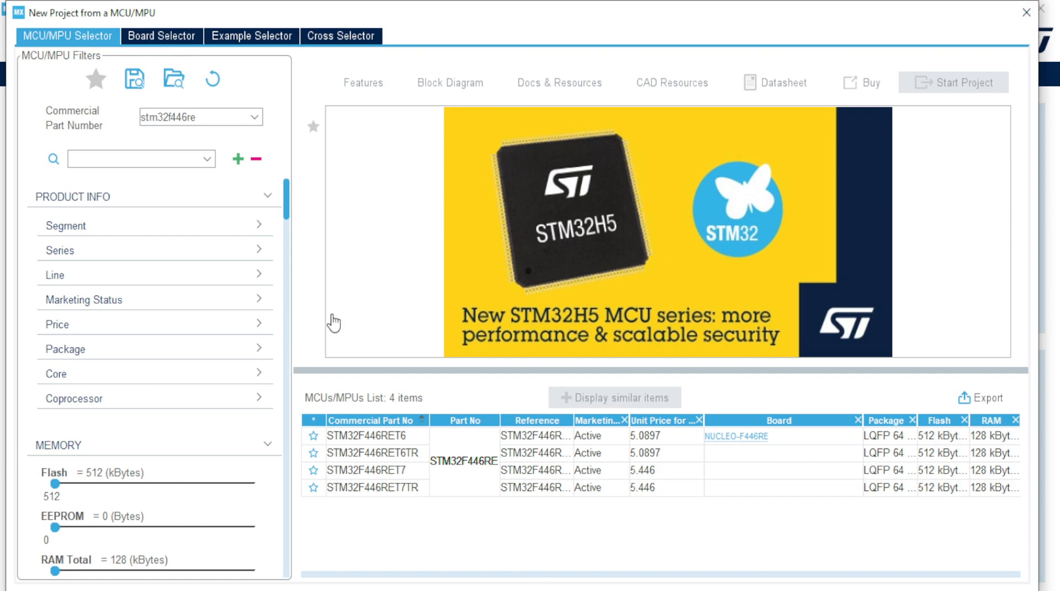
key(Escape)
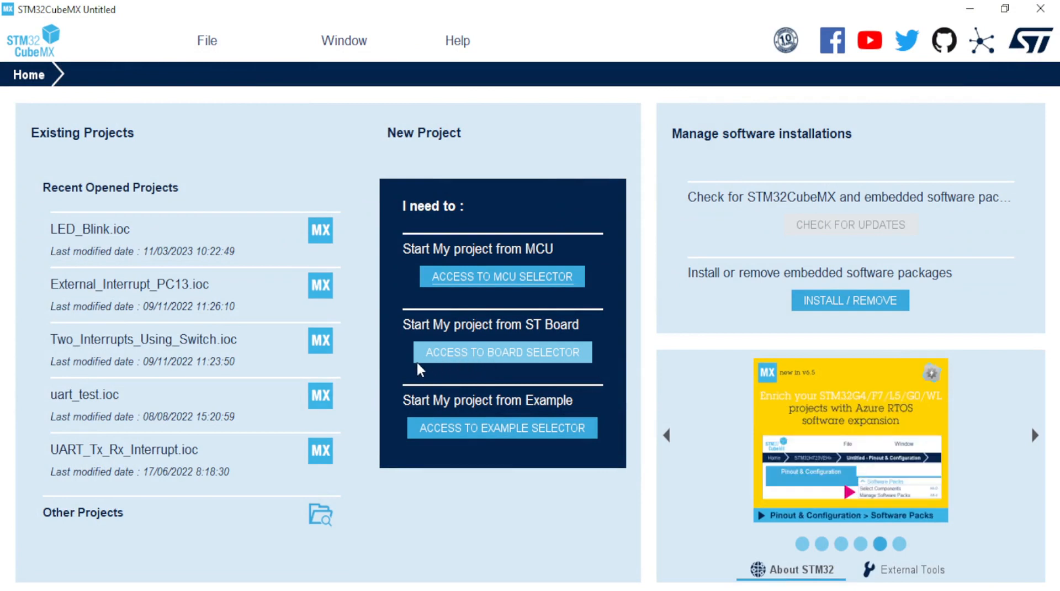
Step: Open the Board Selector for a new project and give the boards list more room
click(464, 357)
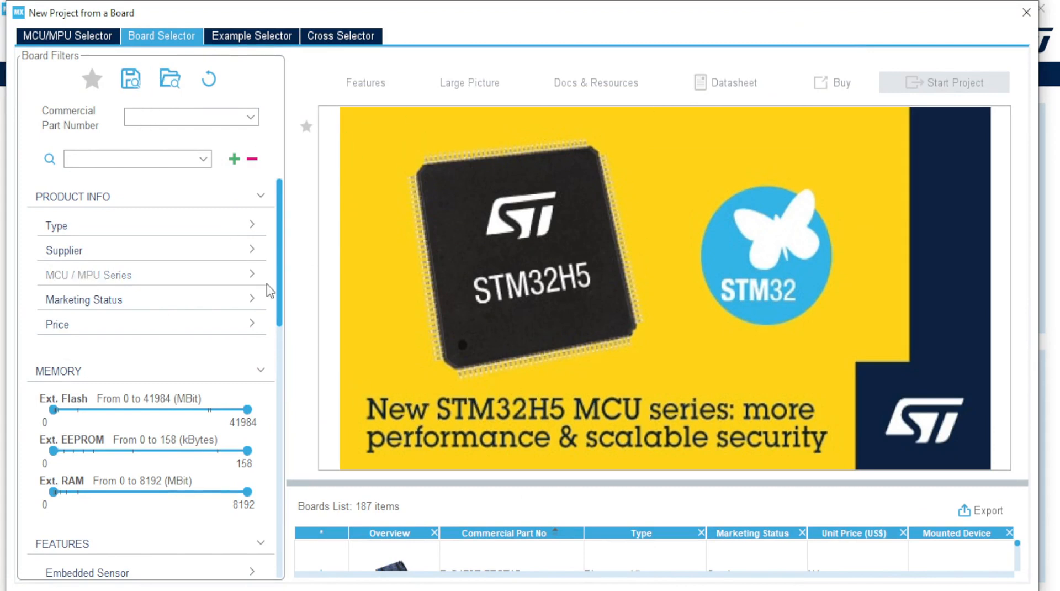
drag(495, 483, 475, 386)
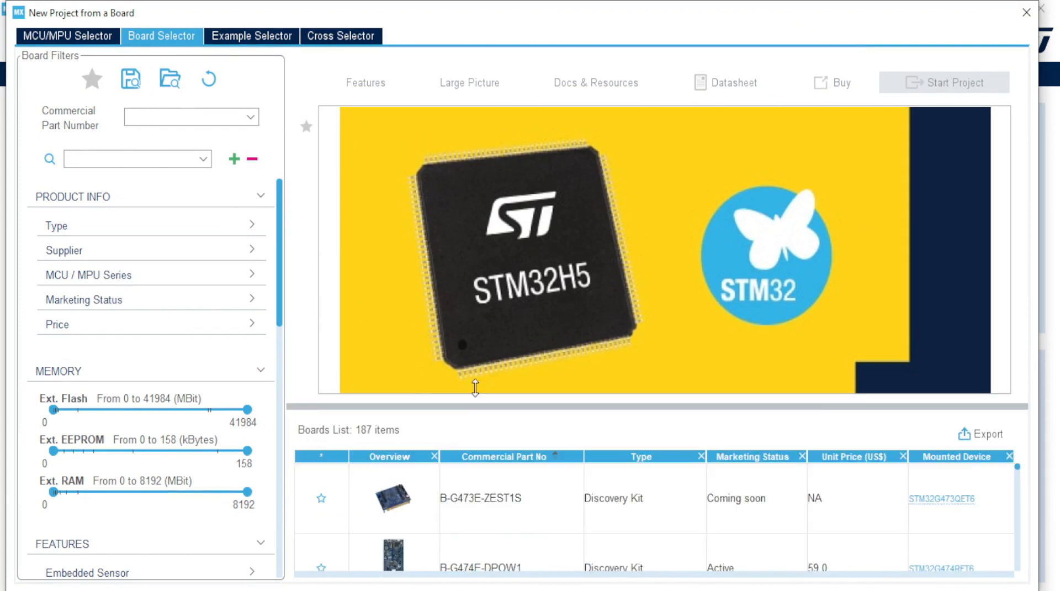
click(71, 35)
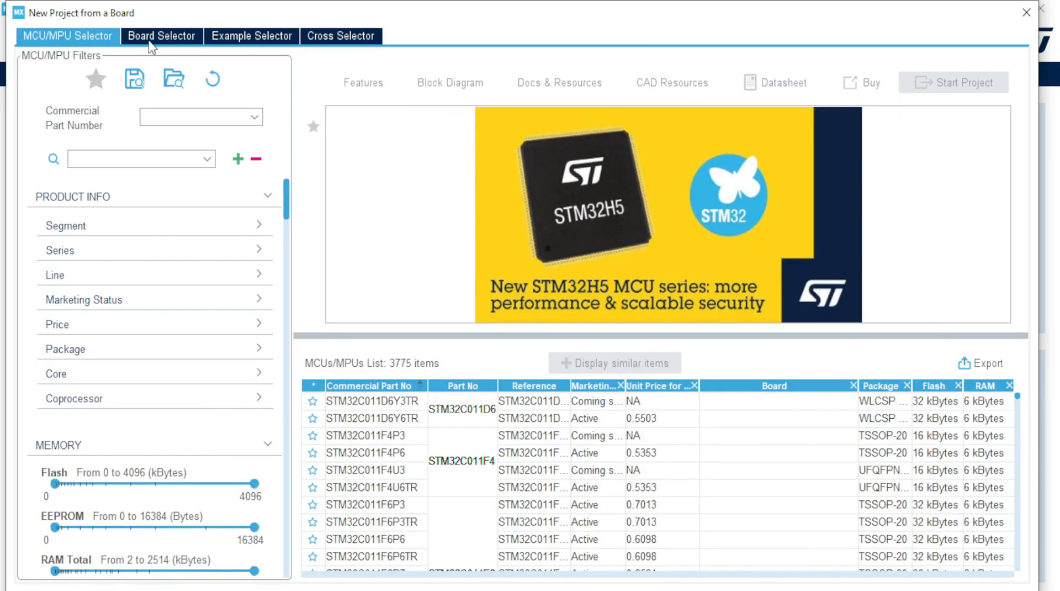
click(150, 43)
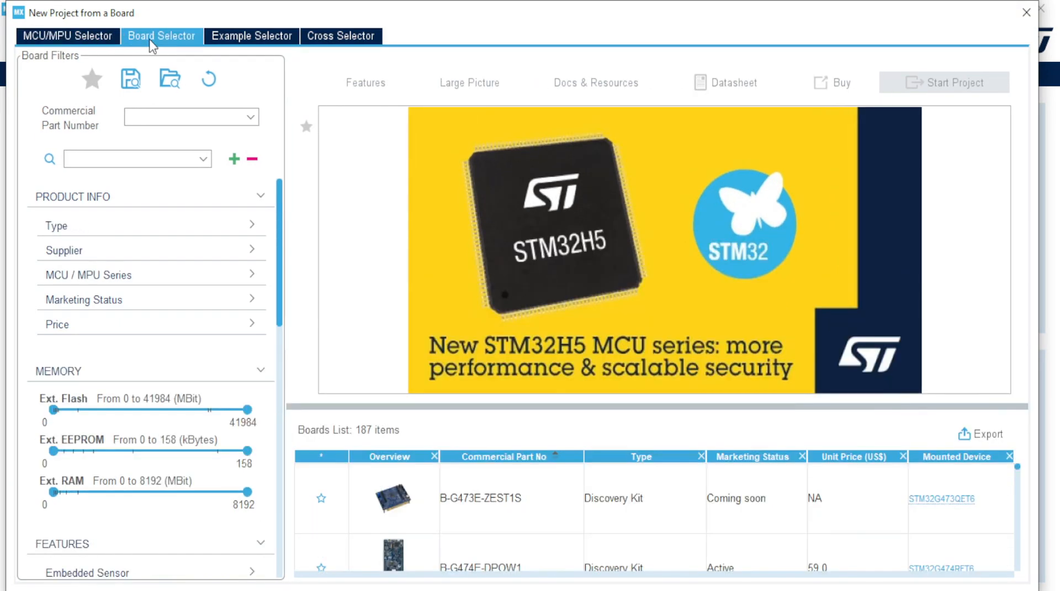
Step: Filter the boards by commercial part number f446re
click(171, 115)
text(stm32f)
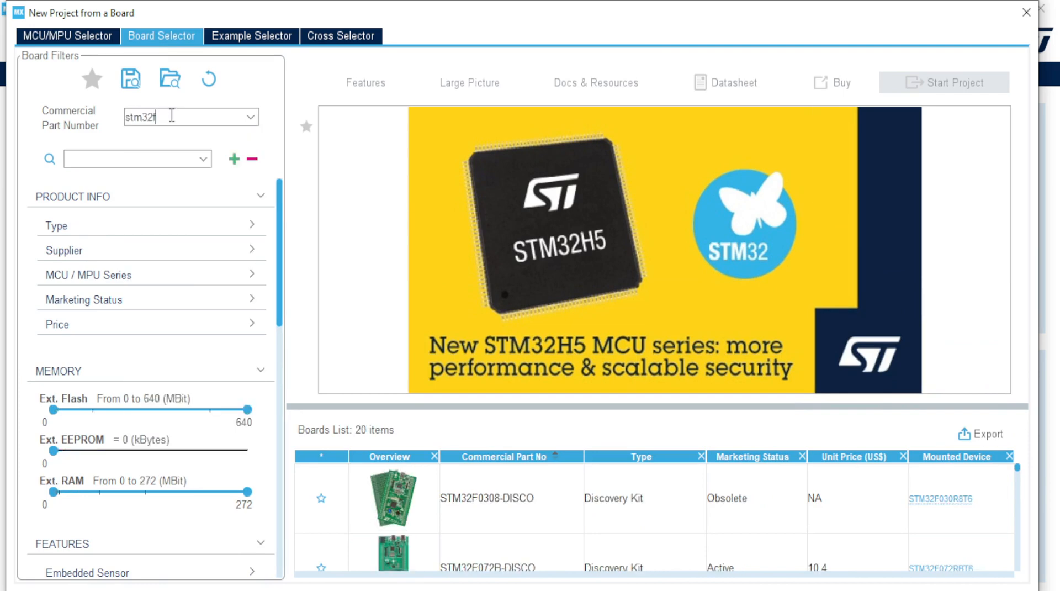
text(44)
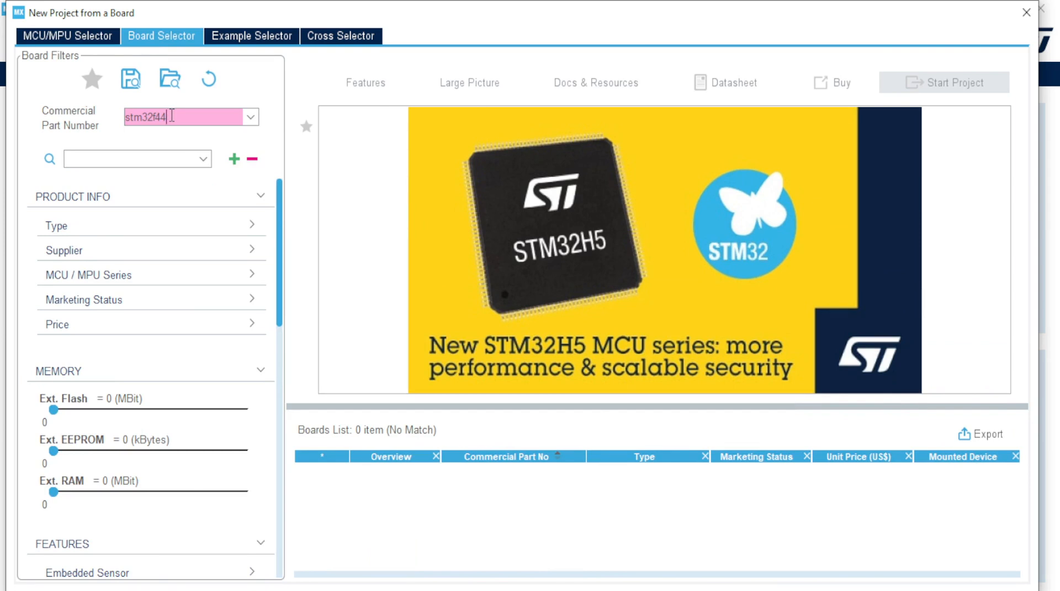
key(BackSpace)
key(BackSpace)
key(BackSpace)
key(BackSpace)
key(BackSpace)
key(BackSpace)
key(BackSpace)
key(BackSpace)
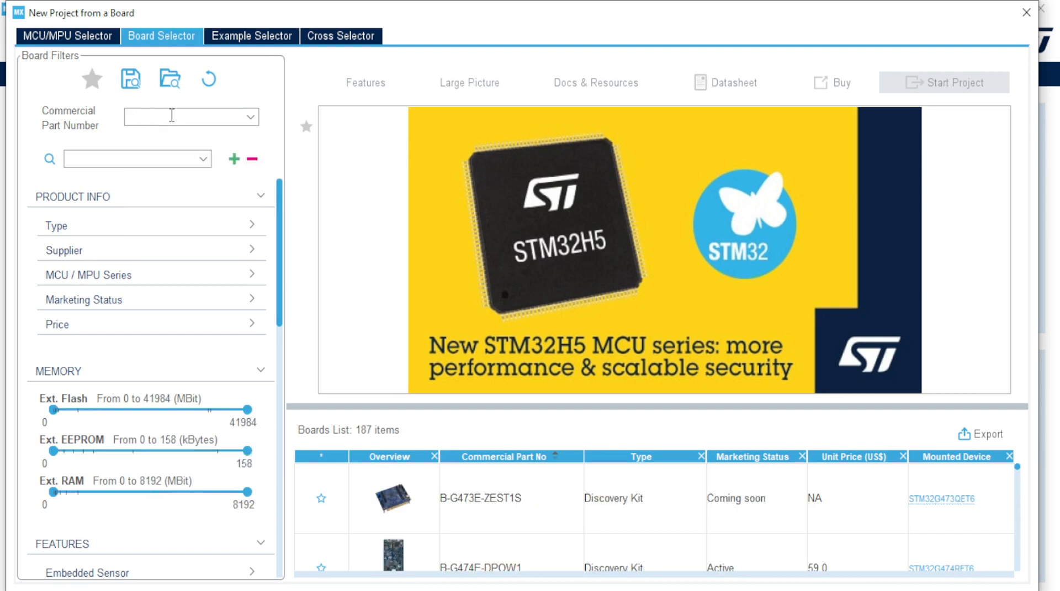
text(f4)
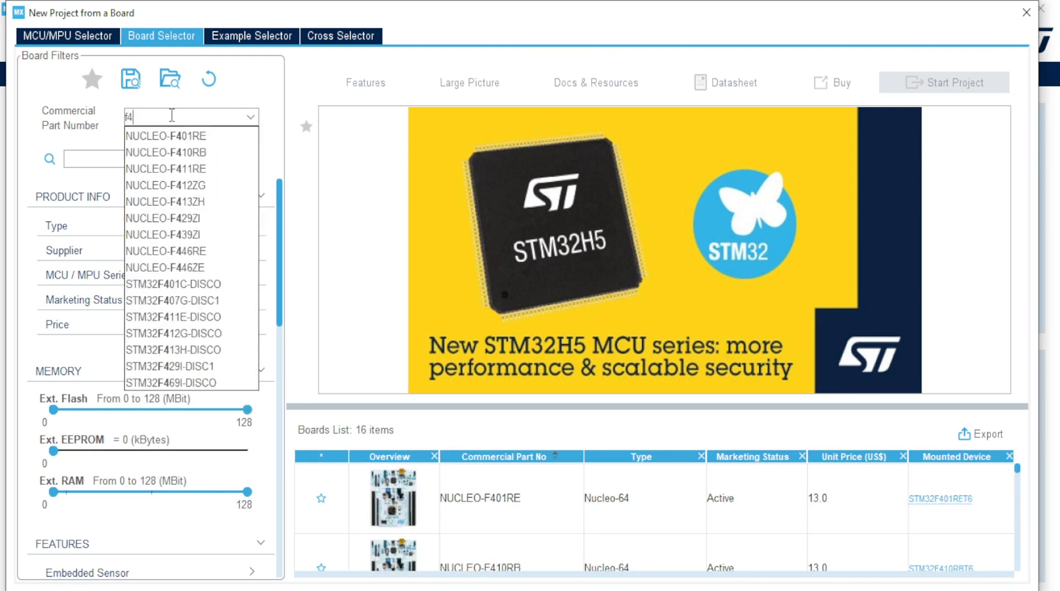
text(46re)
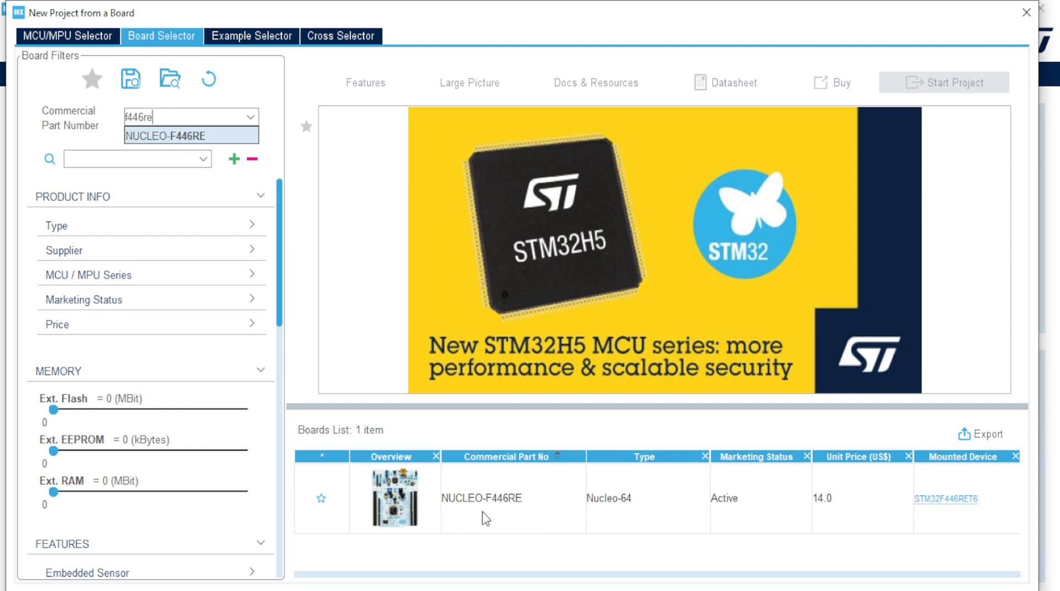
Step: Select NUCLEO-F446RE and enlarge its details area to read its features, photo and description
click(414, 519)
click(414, 519)
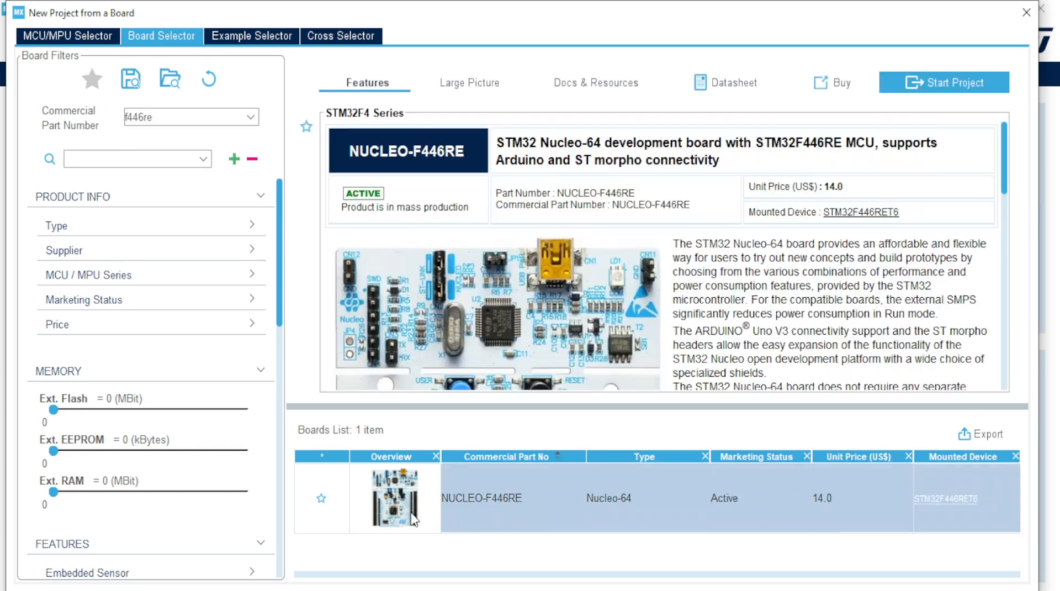
drag(608, 407, 608, 429)
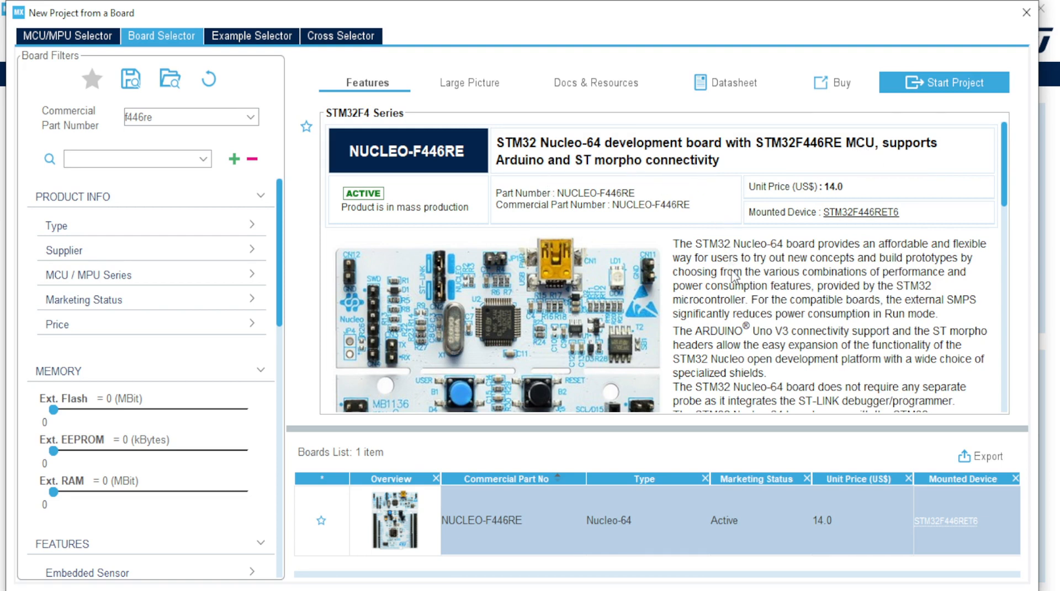
scroll(733, 274, down, 4)
scroll(739, 285, down, 5)
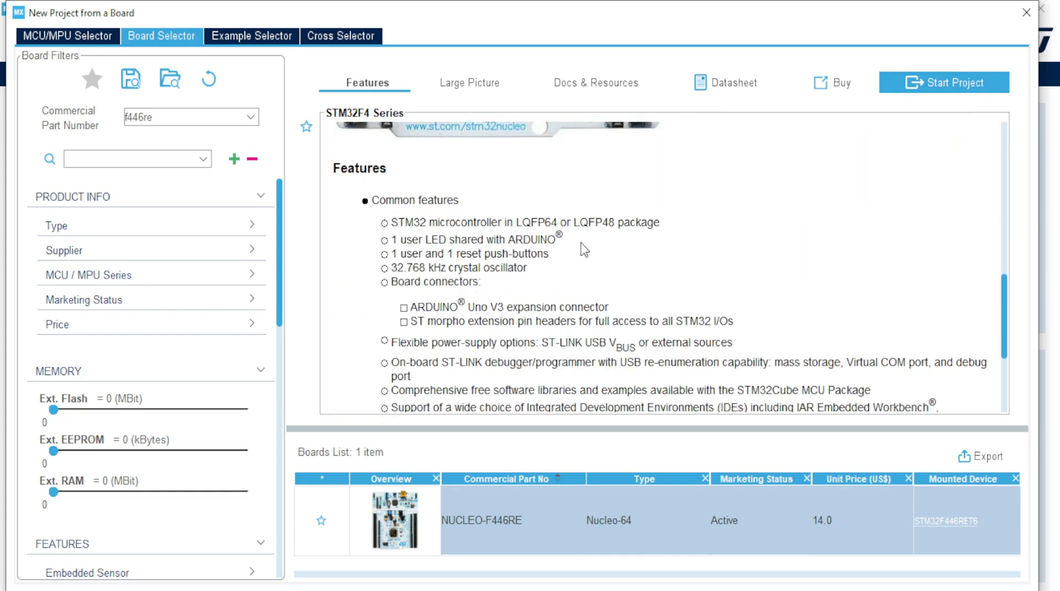
scroll(585, 254, down, 1)
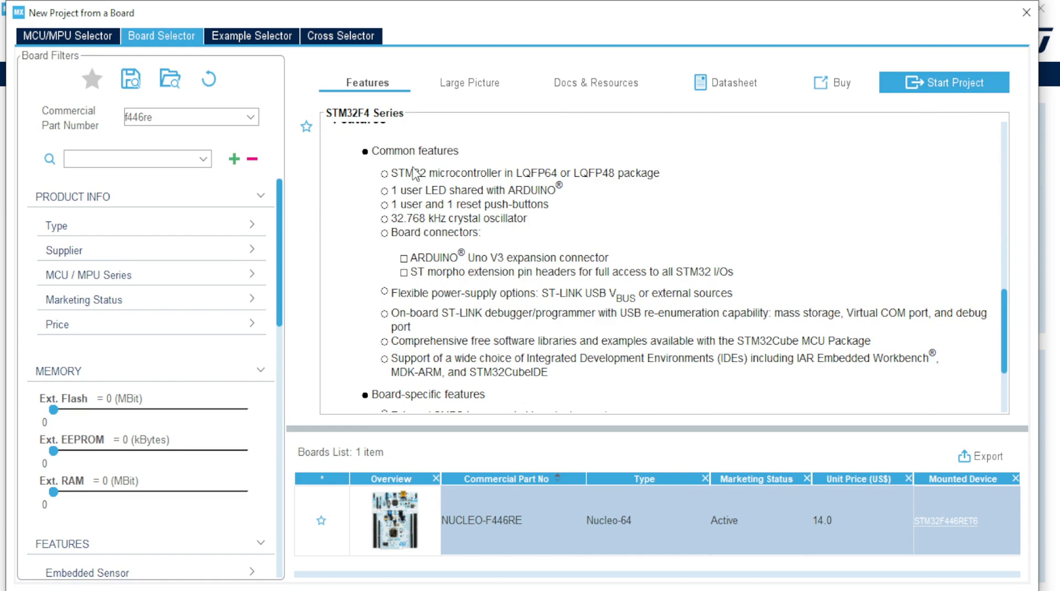
scroll(420, 232, down, 3)
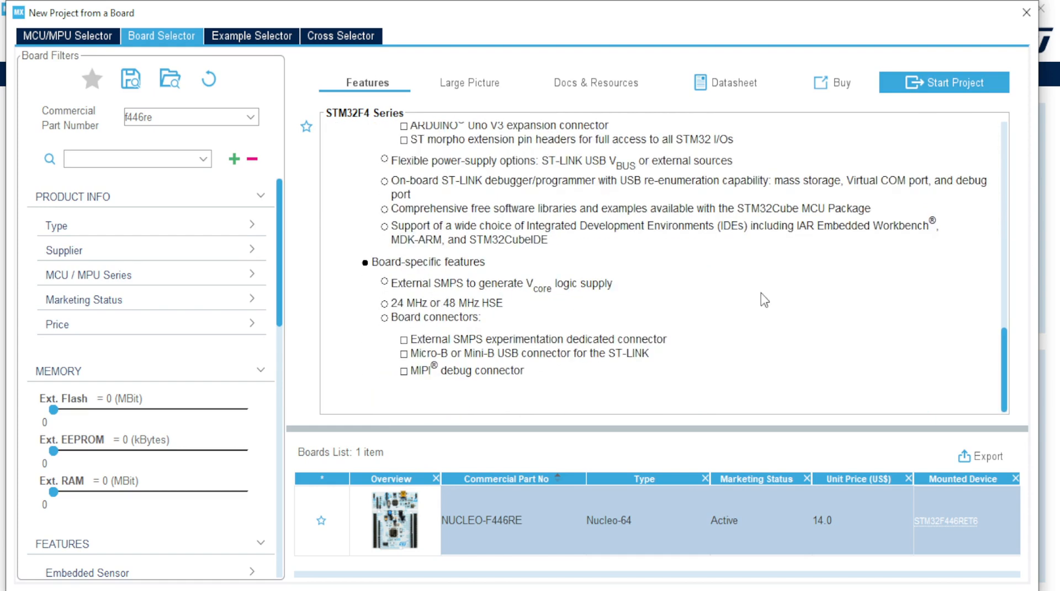
drag(1010, 362, 1003, 180)
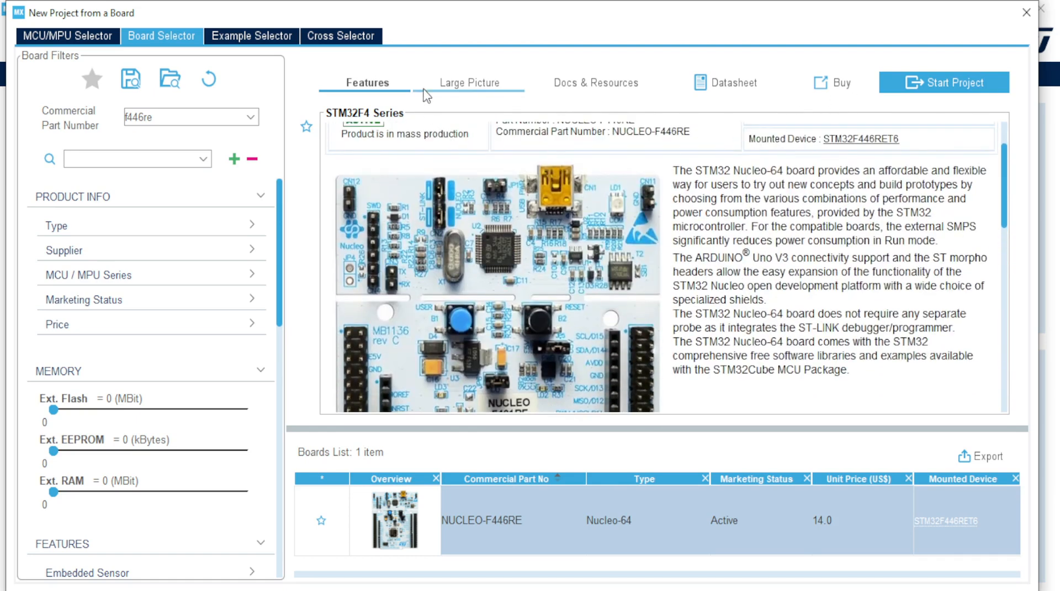
click(478, 84)
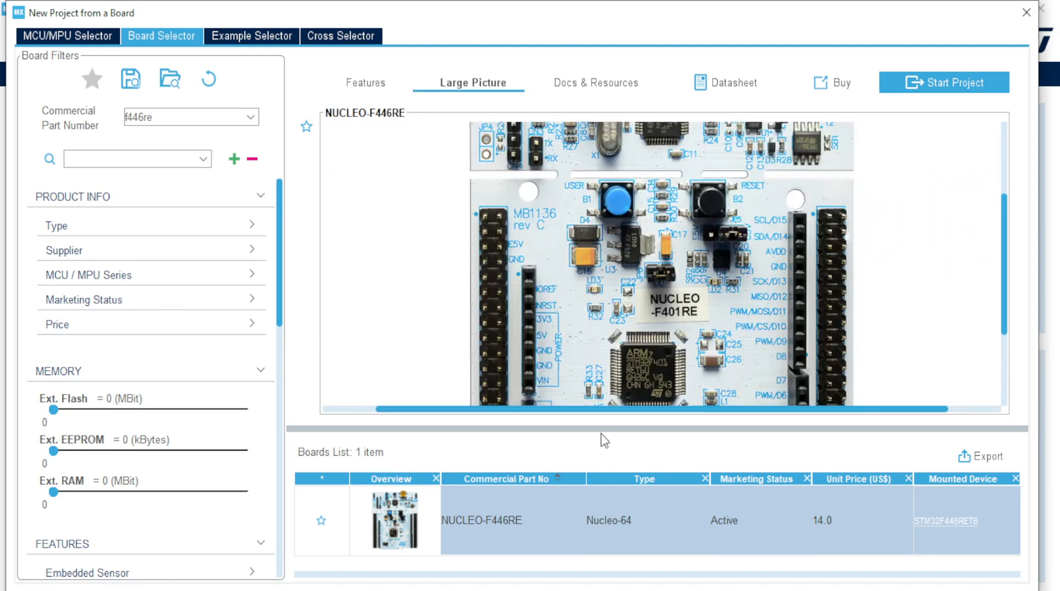
drag(604, 430, 602, 521)
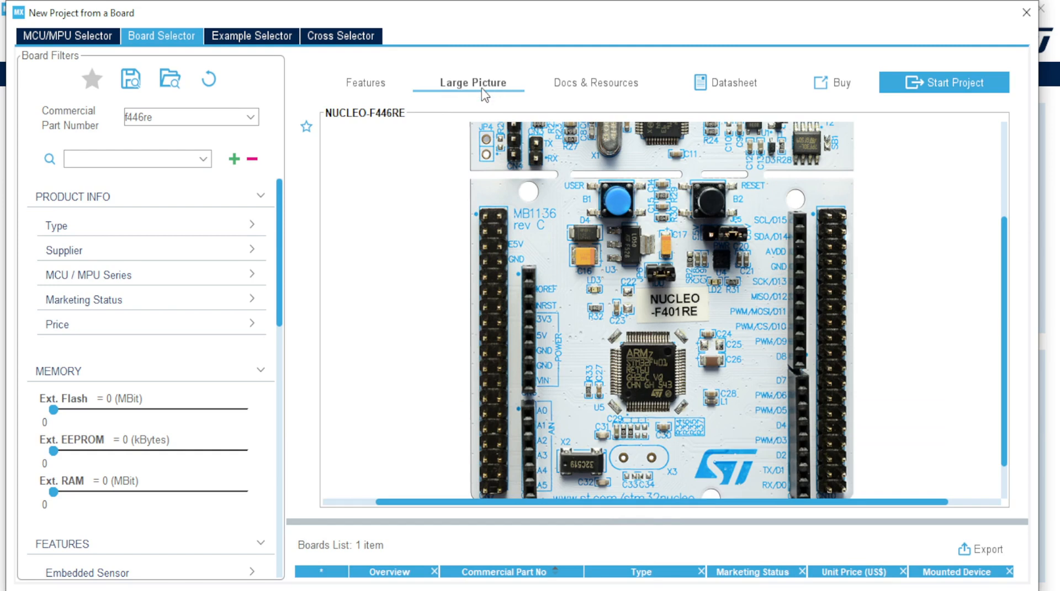
scroll(615, 293, up, 3)
scroll(616, 291, up, 3)
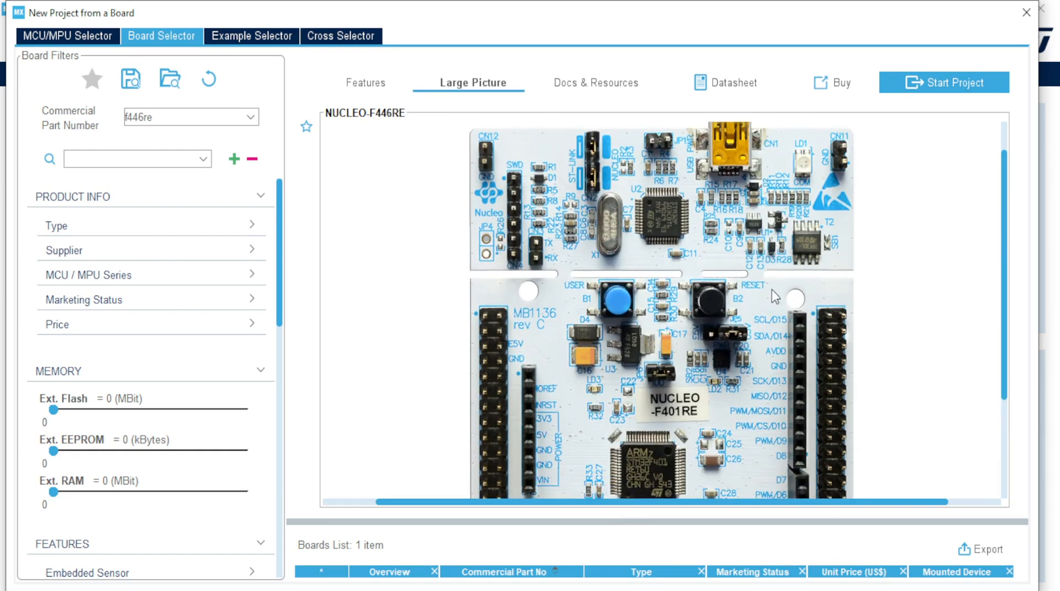
click(595, 92)
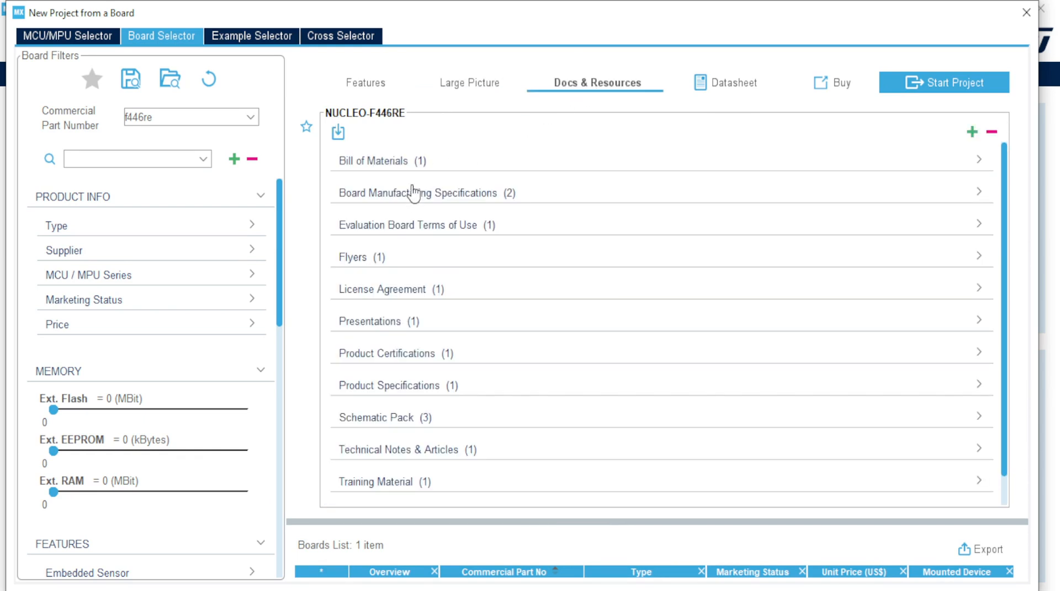
scroll(436, 282, down, 1)
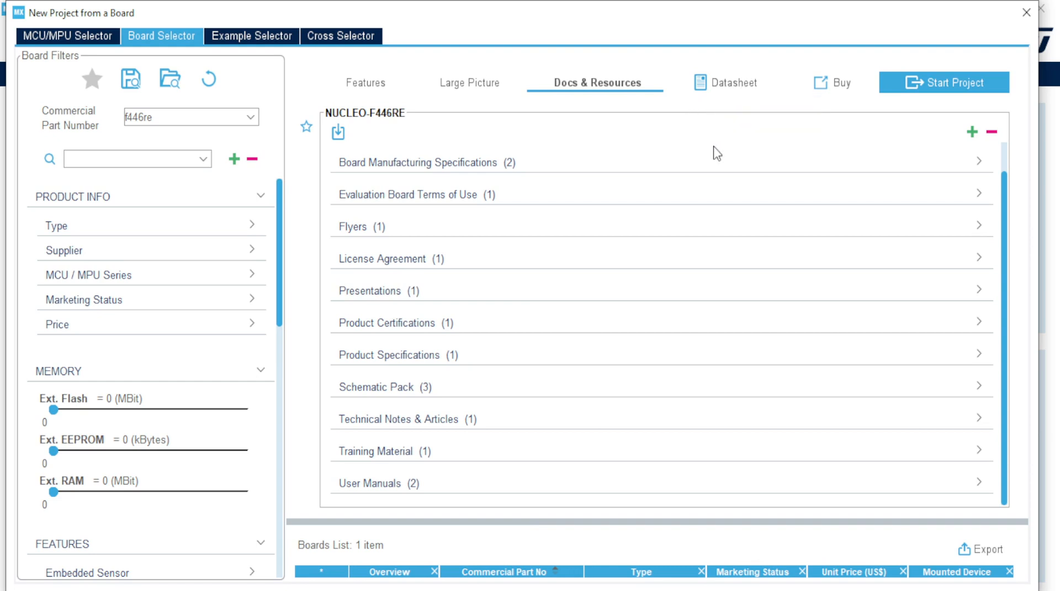
click(380, 88)
Step: Start the NUCLEO-F446RE project, initialising all peripherals in their default mode
click(959, 98)
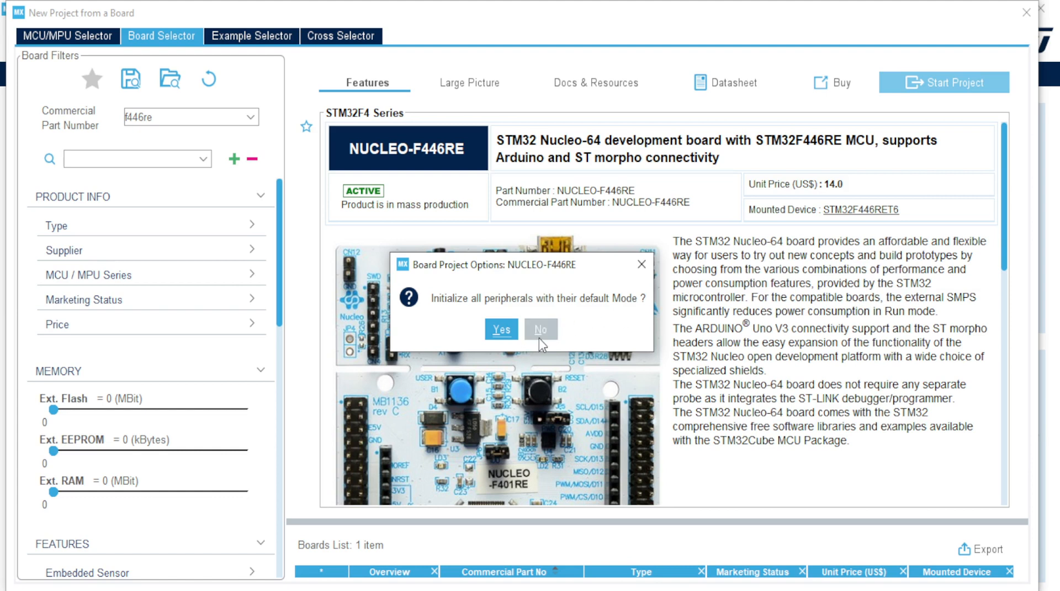
click(500, 330)
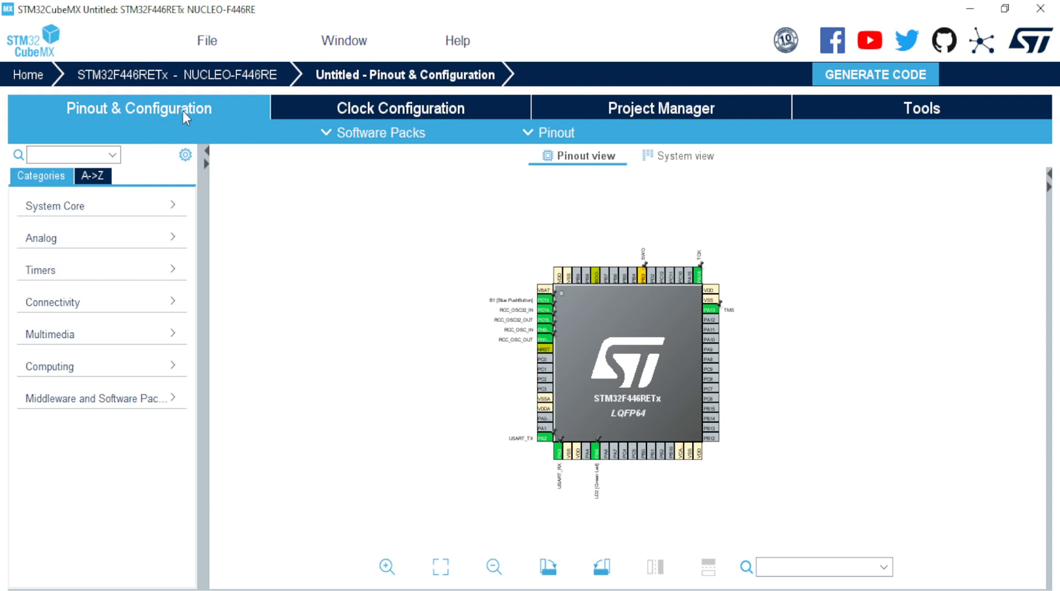
click(374, 108)
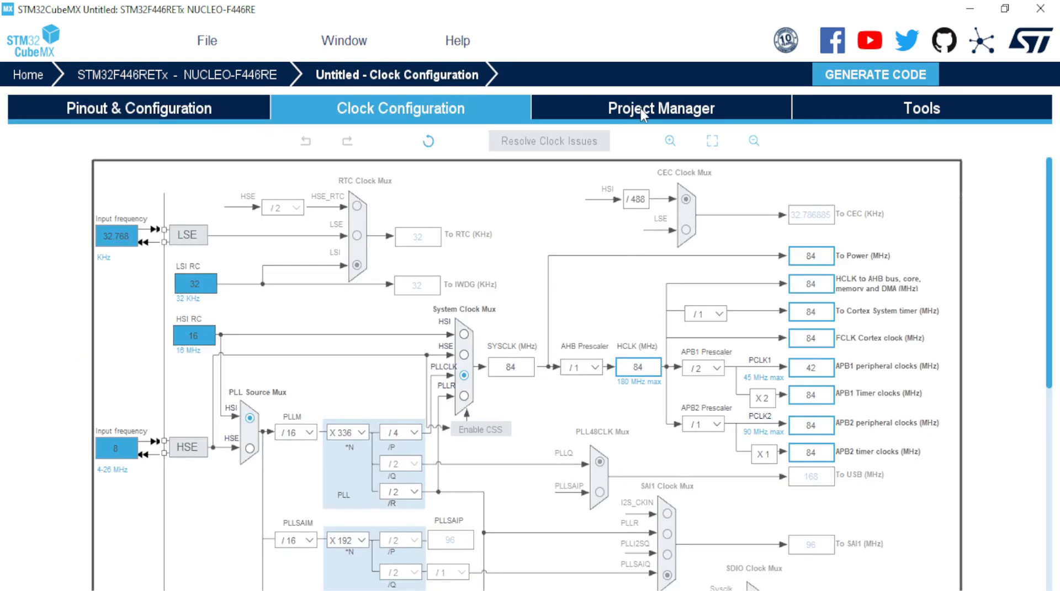
click(641, 108)
click(912, 105)
click(102, 107)
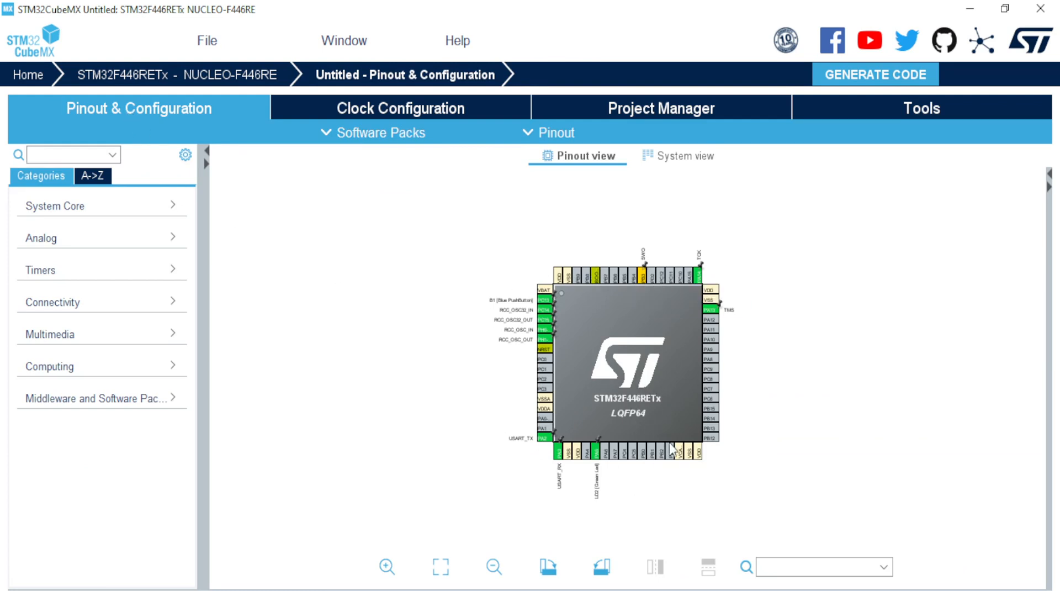
scroll(671, 444, up, 3)
scroll(672, 446, up, 1)
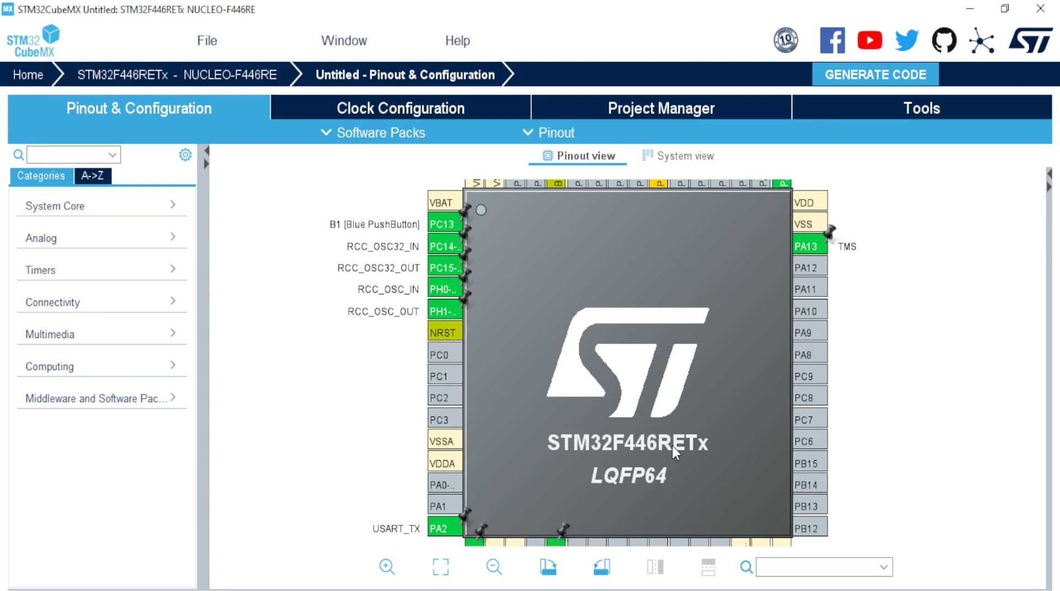
scroll(672, 447, down, 1)
drag(641, 440, 630, 378)
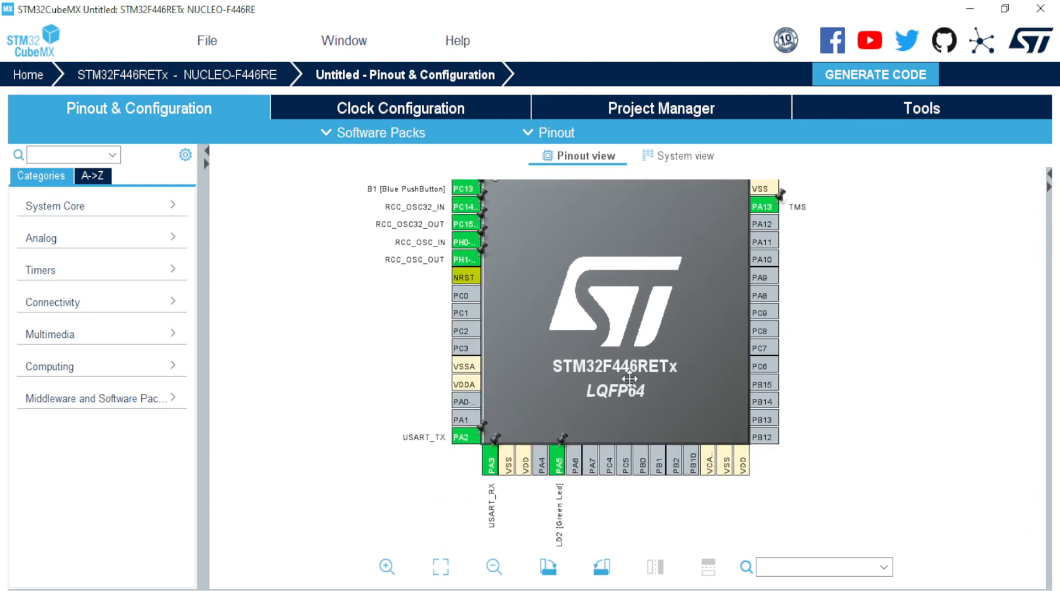
scroll(605, 453, up, 3)
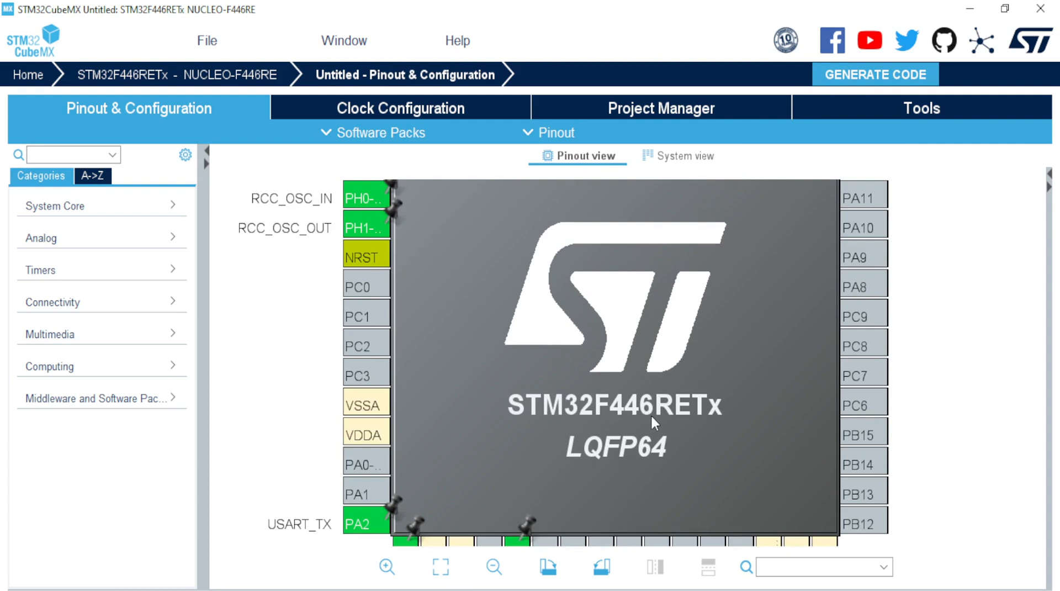
drag(651, 416, 650, 334)
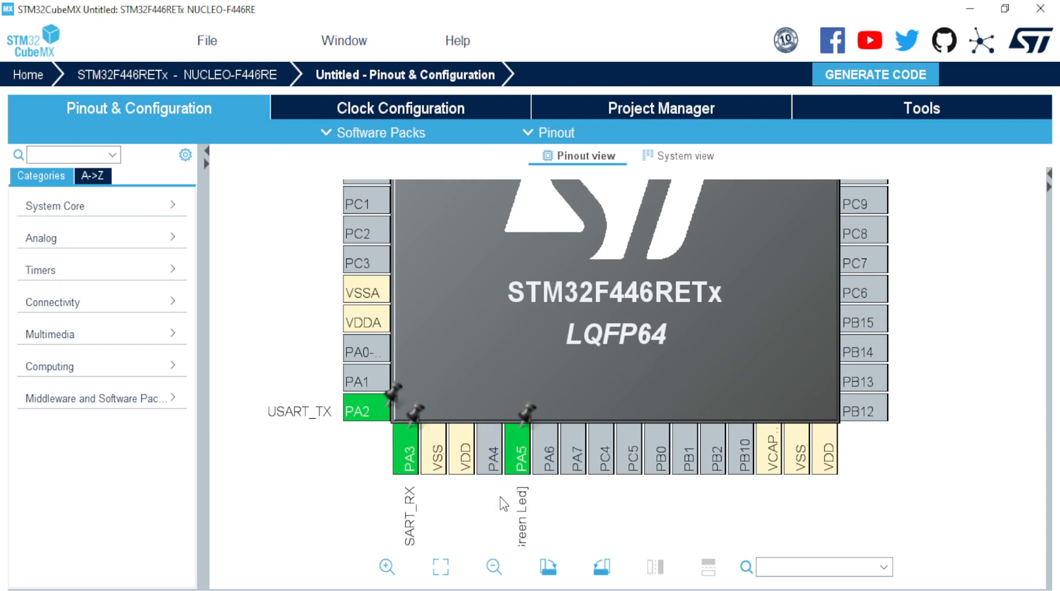
scroll(530, 497, down, 2)
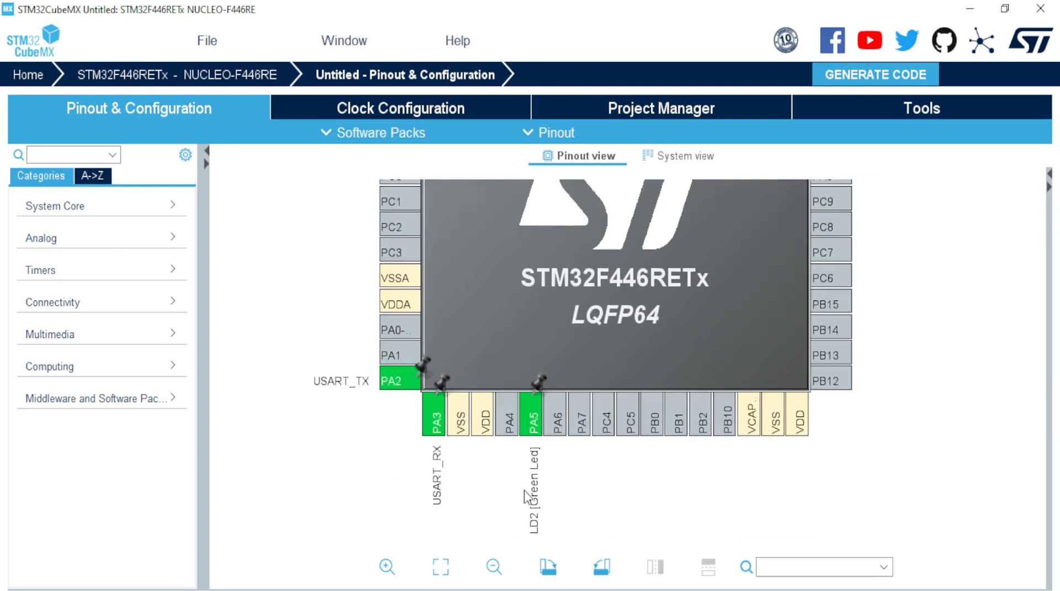
drag(597, 295, 597, 502)
scroll(579, 366, down, 1)
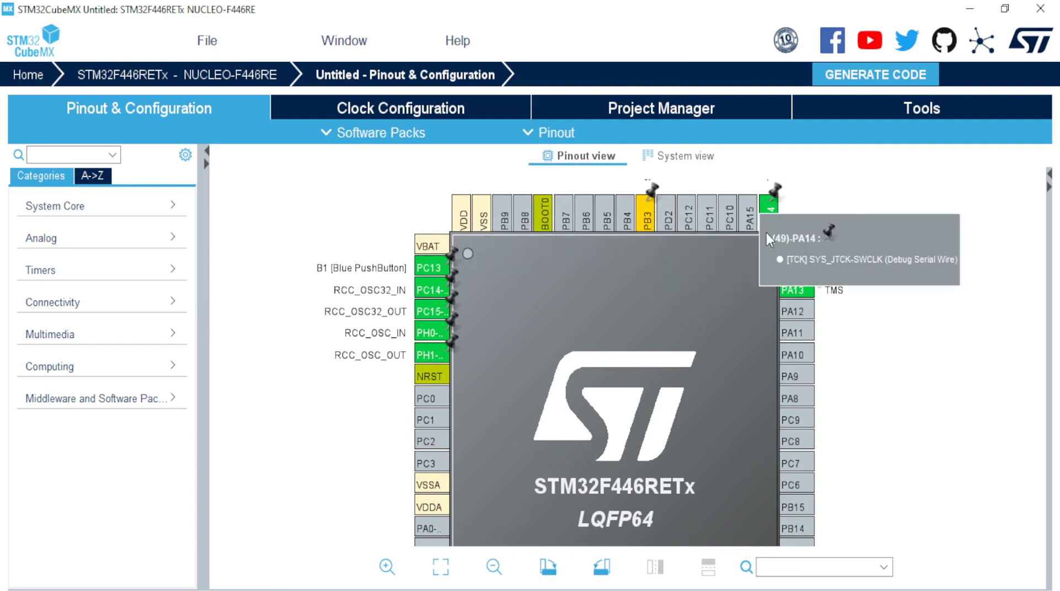
drag(698, 337, 689, 283)
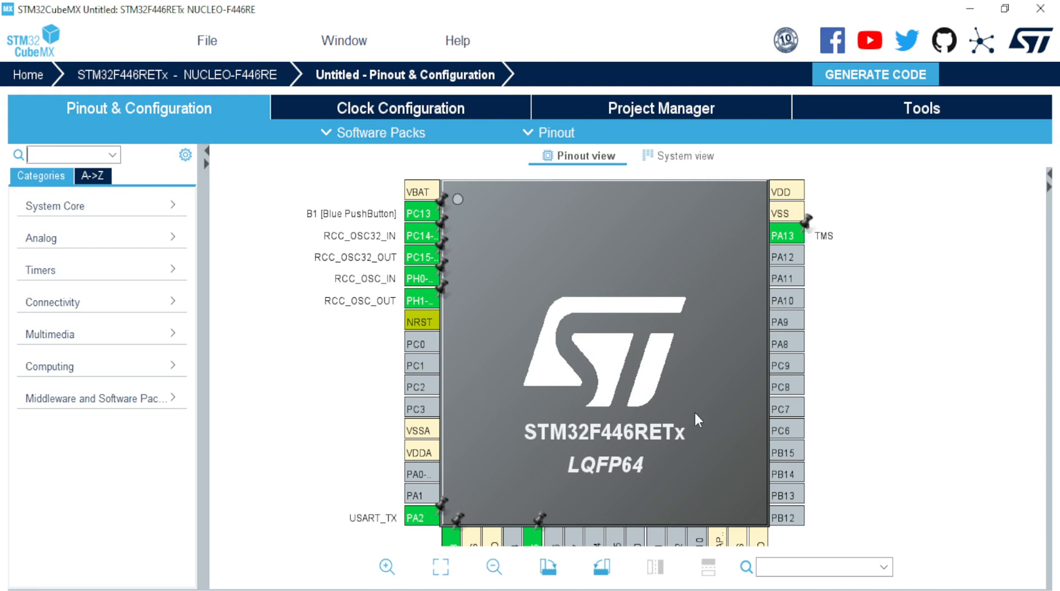
drag(694, 411, 637, 410)
scroll(660, 409, down, 1)
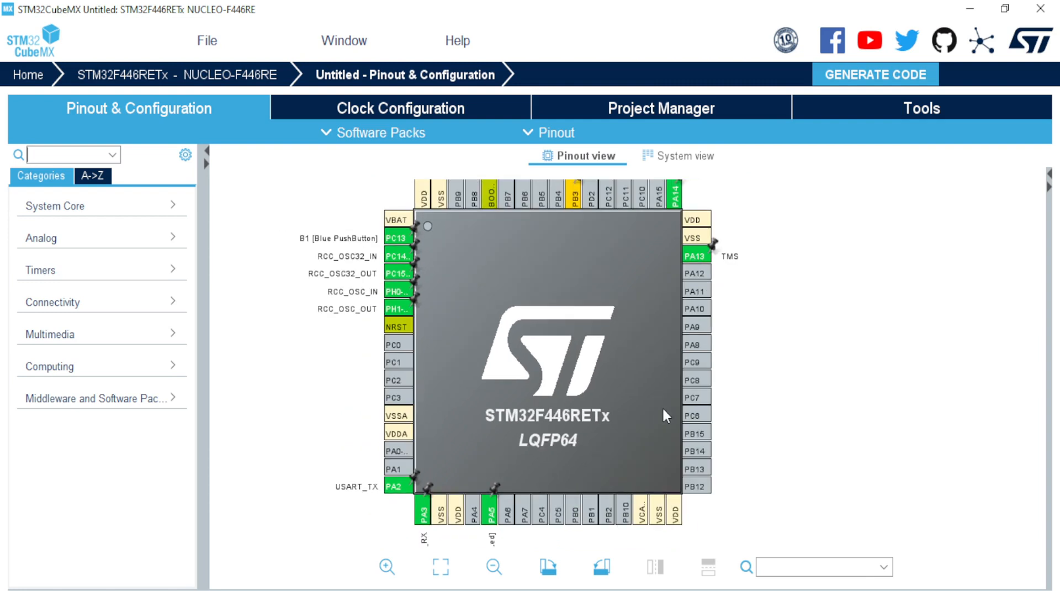
drag(540, 381, 610, 374)
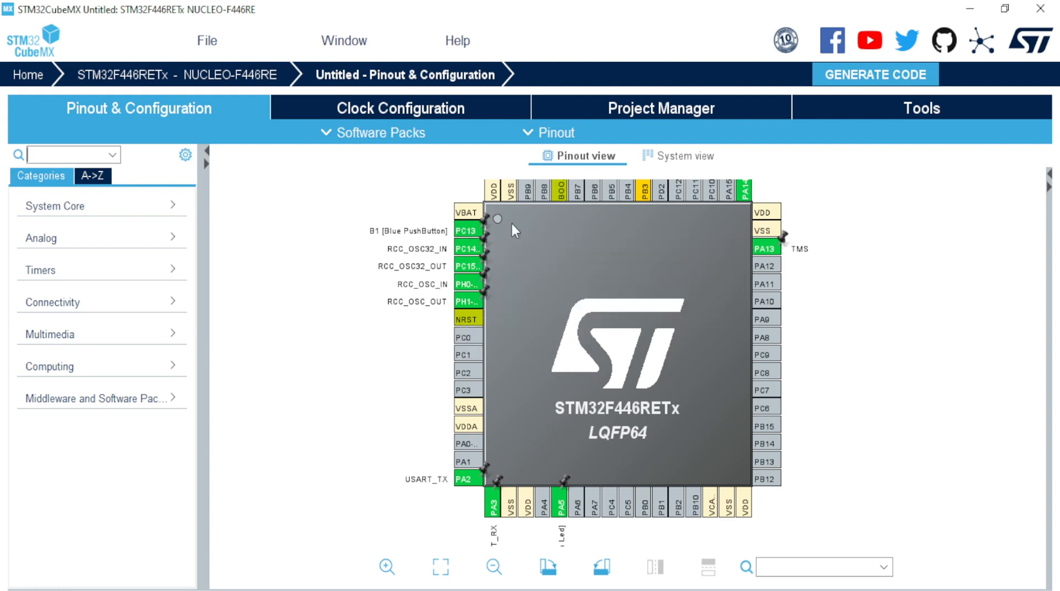
scroll(461, 221, up, 2)
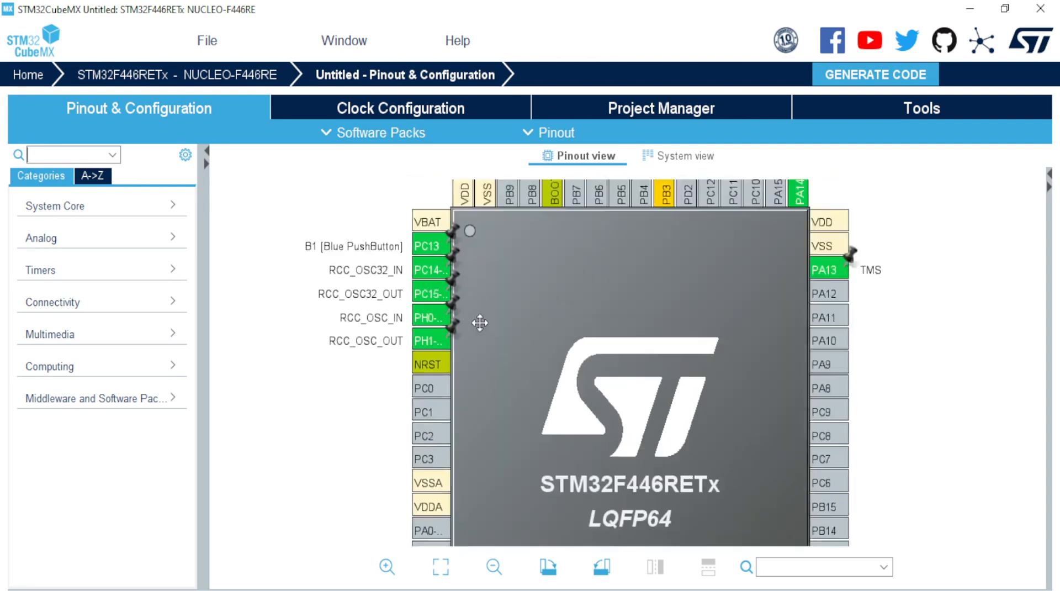
drag(480, 323, 625, 433)
scroll(521, 524, up, 2)
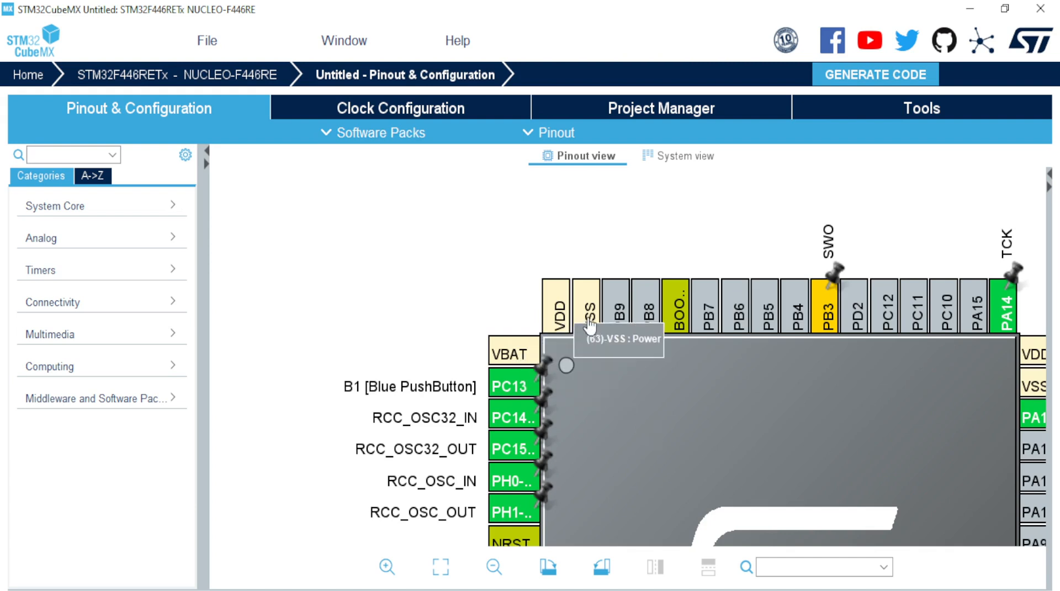
drag(792, 427, 612, 301)
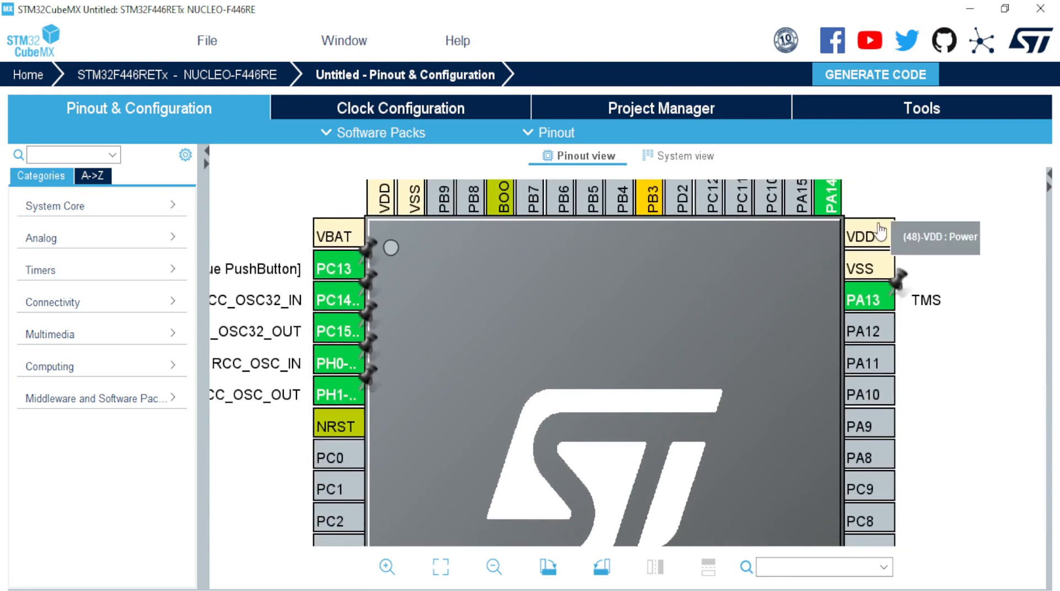
scroll(688, 345, down, 6)
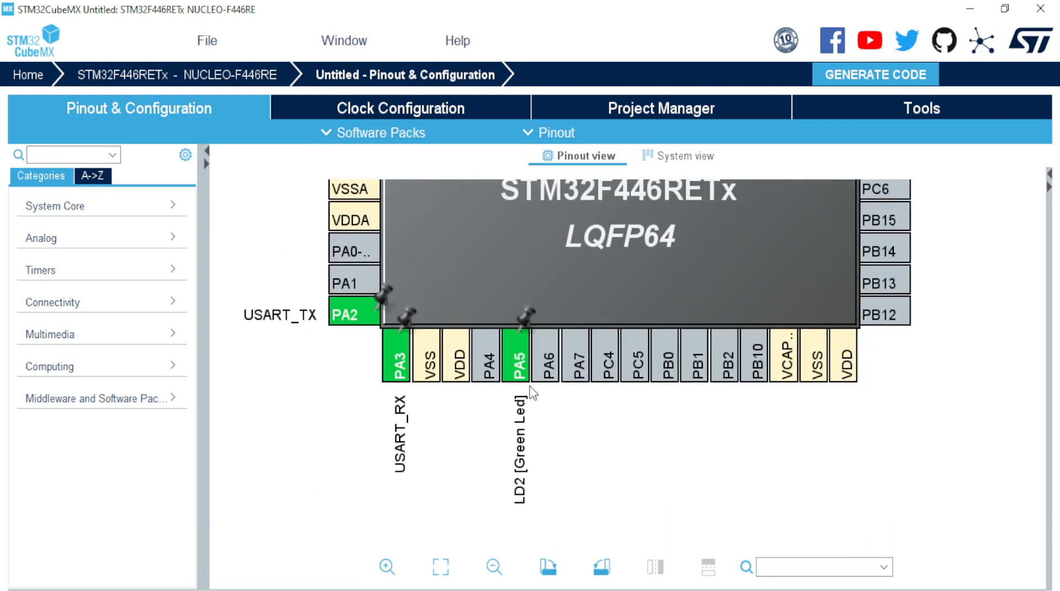
drag(516, 224, 590, 453)
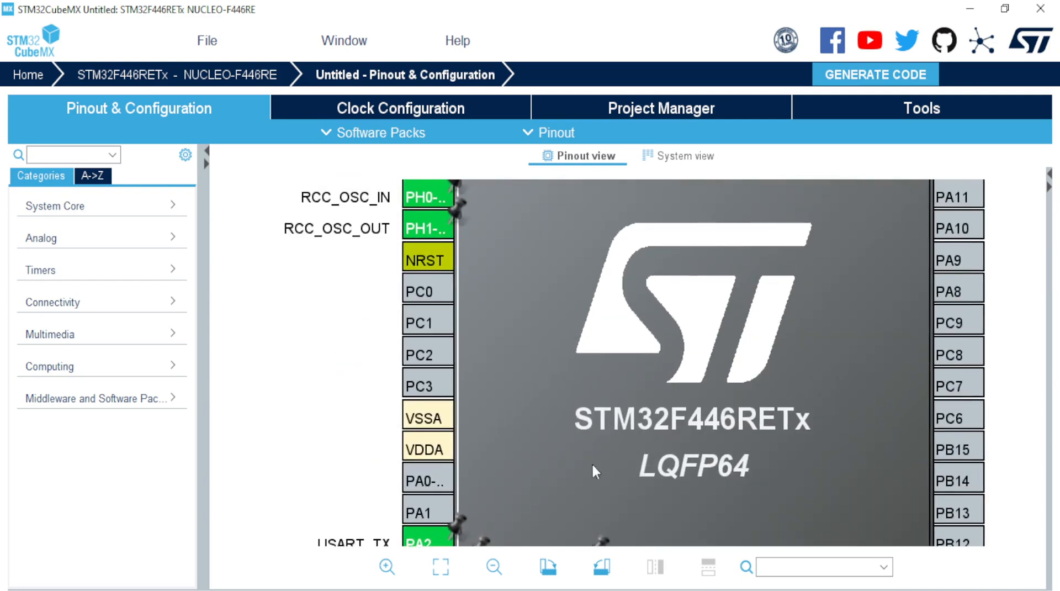
drag(568, 311, 594, 480)
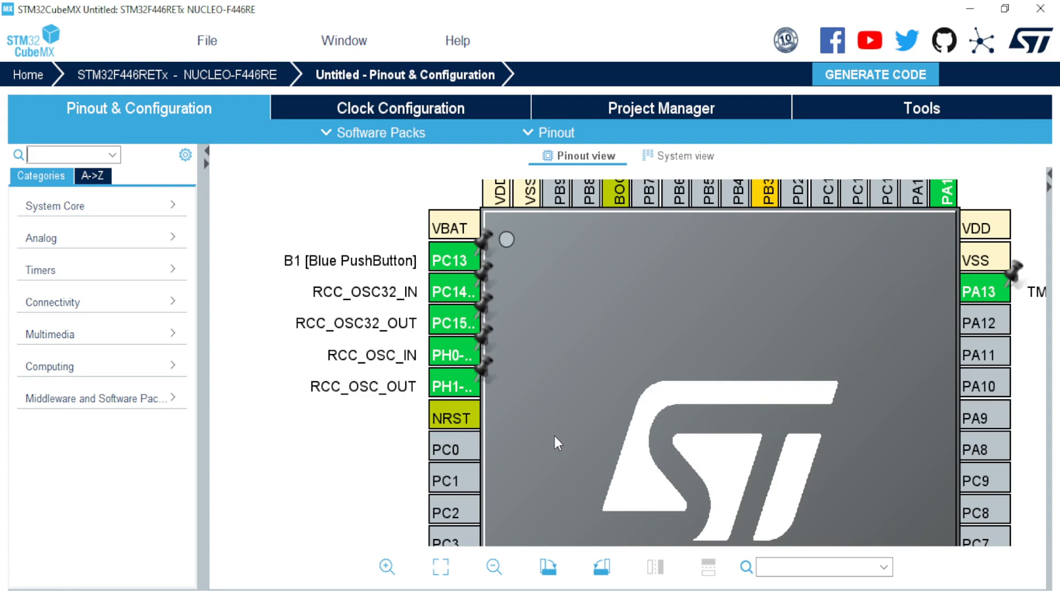
drag(554, 436, 651, 376)
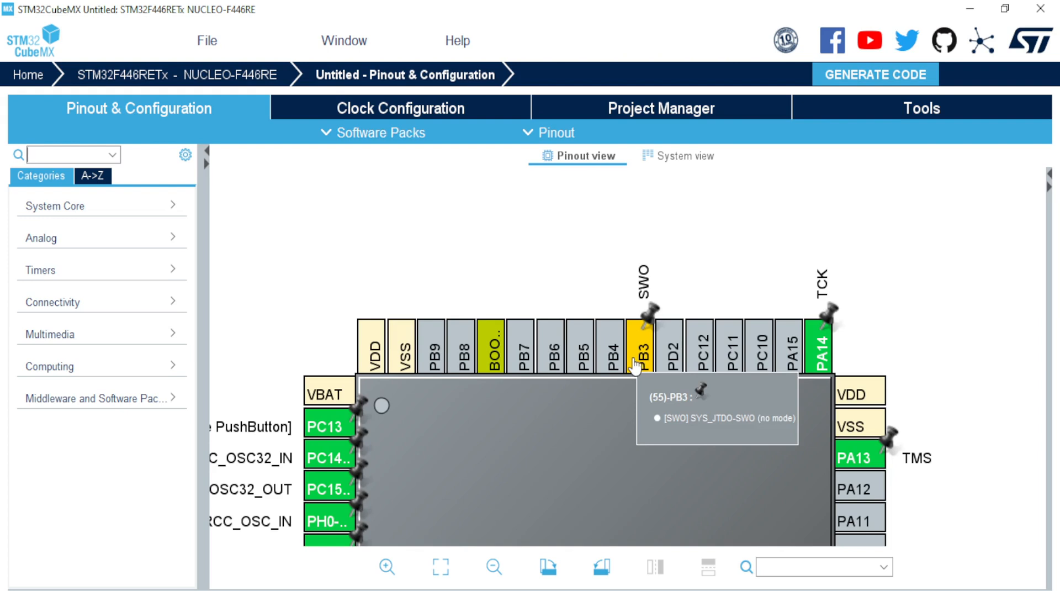
scroll(585, 433, down, 5)
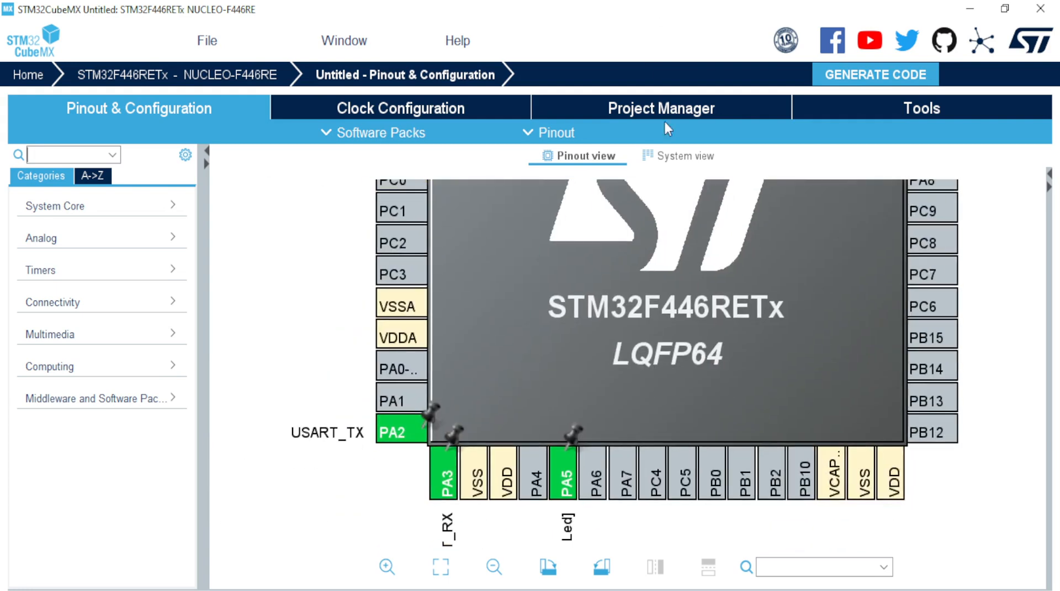
scroll(678, 250, up, 2)
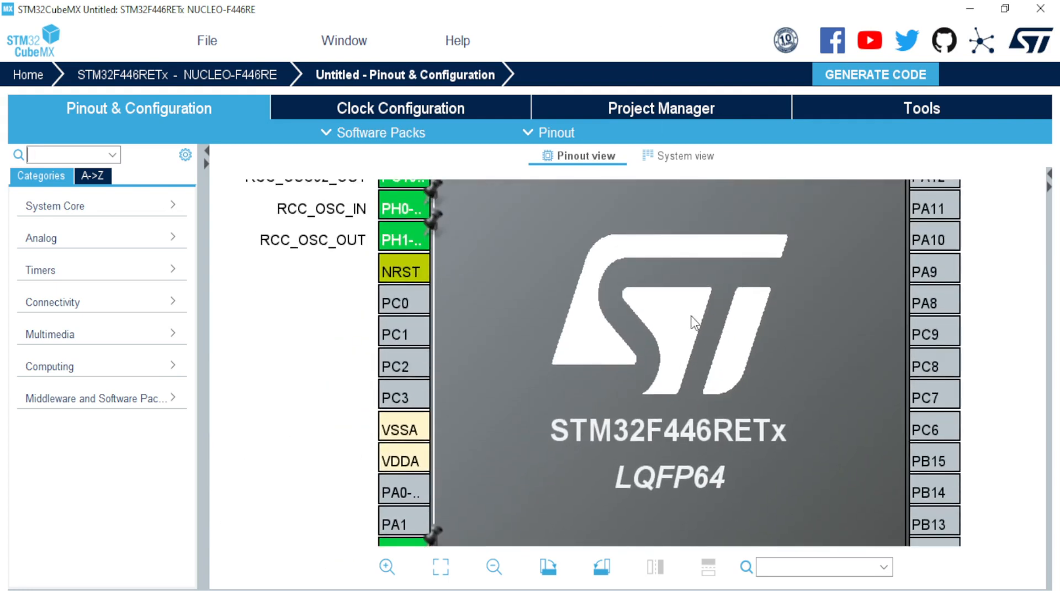
mouse_move(402, 319)
mouse_move(940, 490)
scroll(654, 396, down, 2)
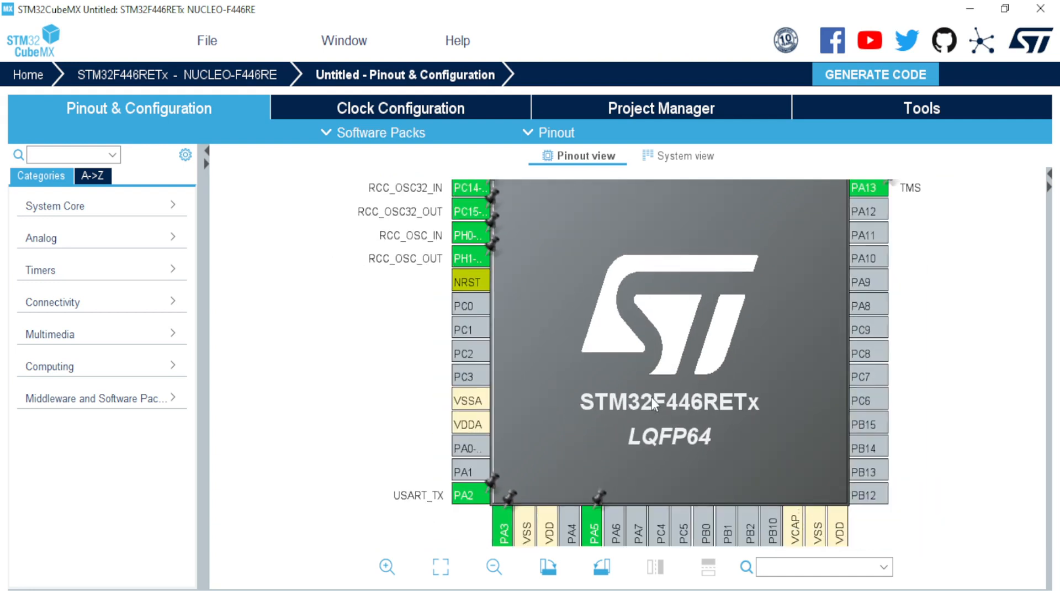
scroll(653, 399, down, 1)
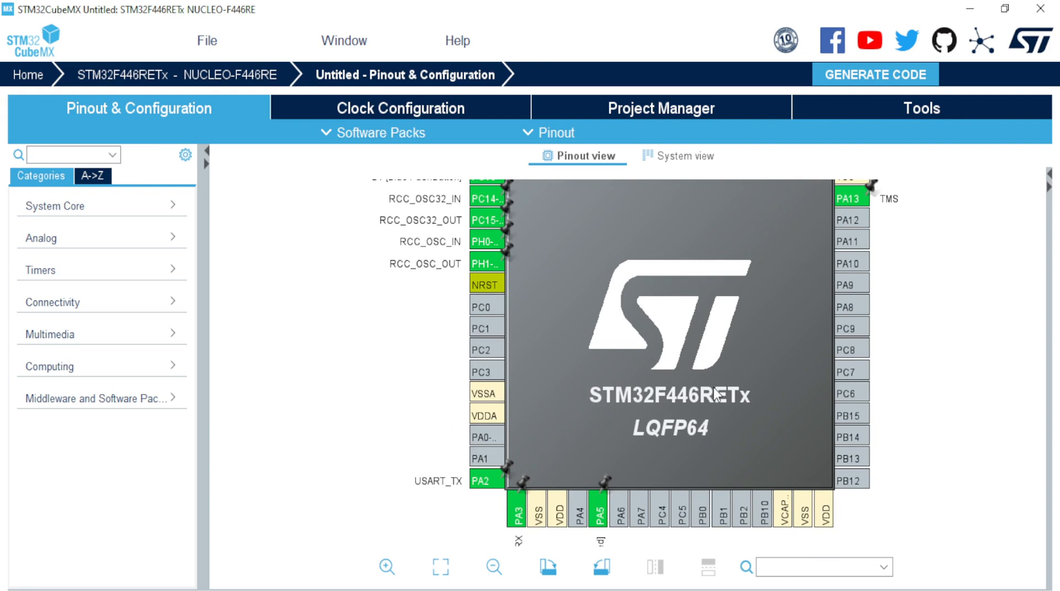
drag(804, 366, 732, 376)
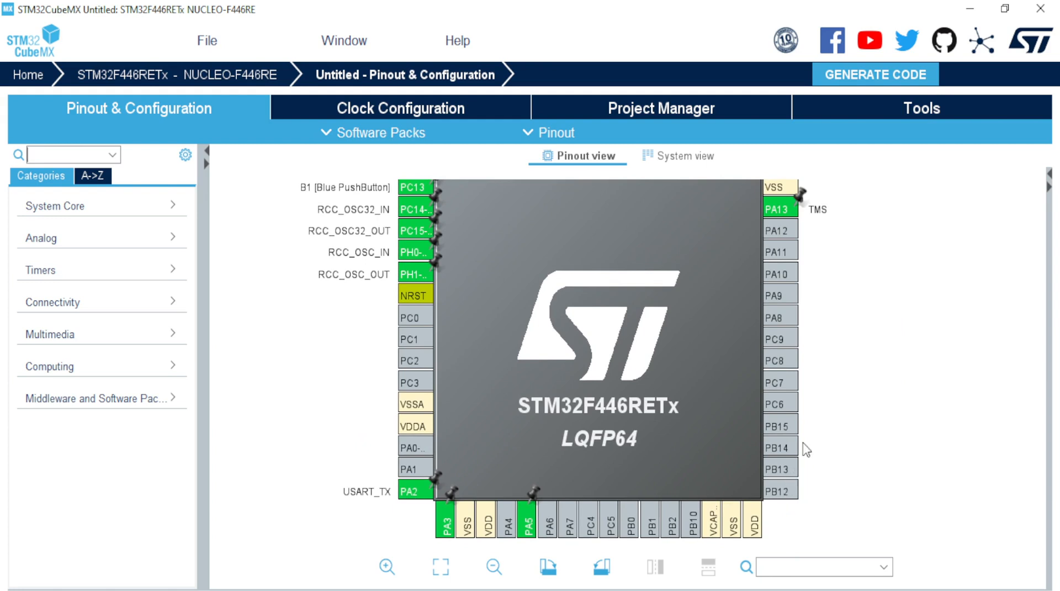
scroll(834, 395, down, 1)
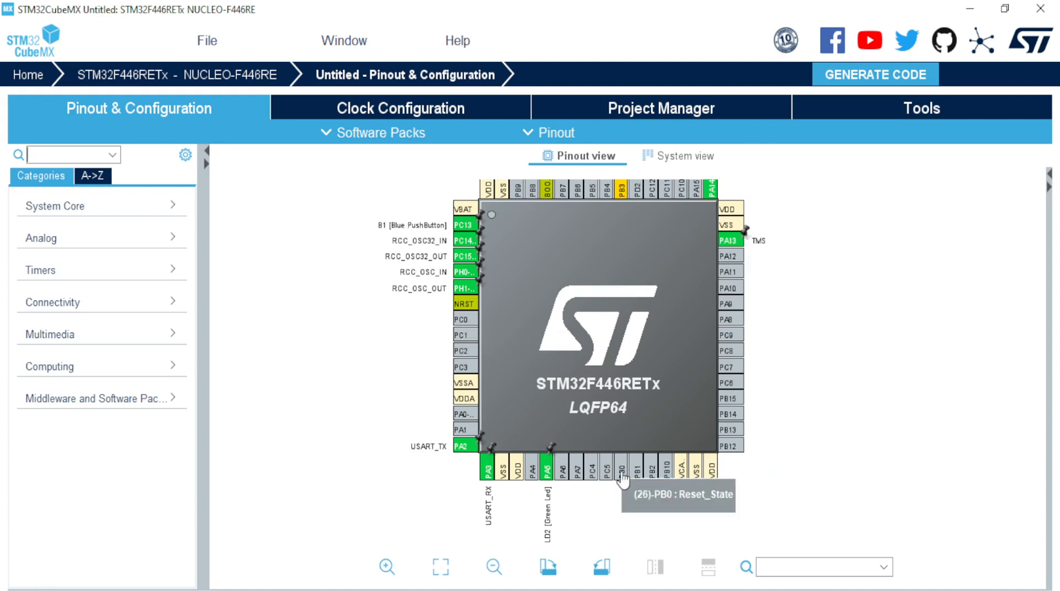
click(739, 338)
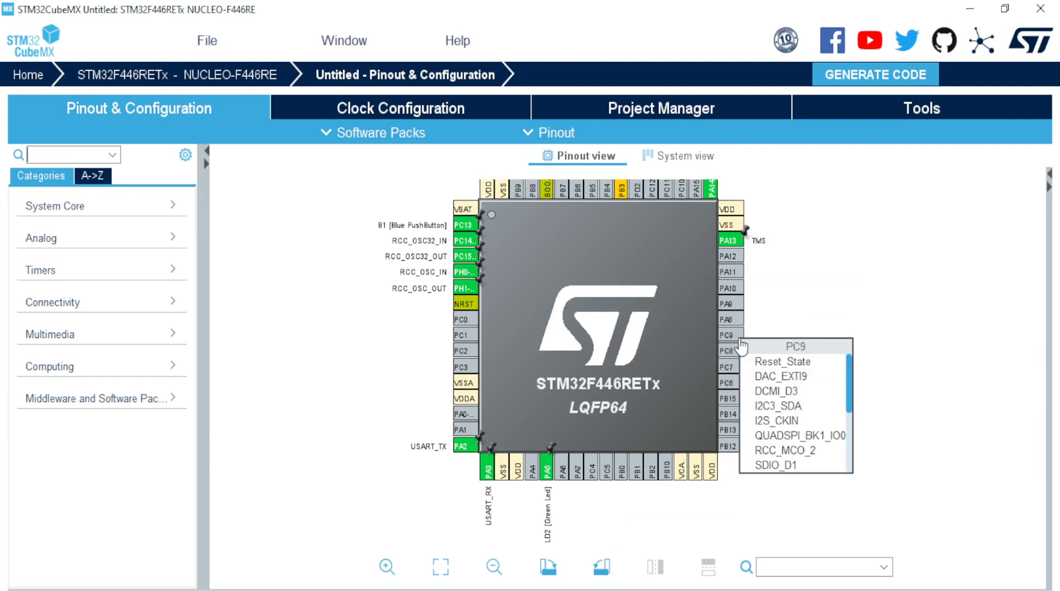
scroll(742, 347, up, 2)
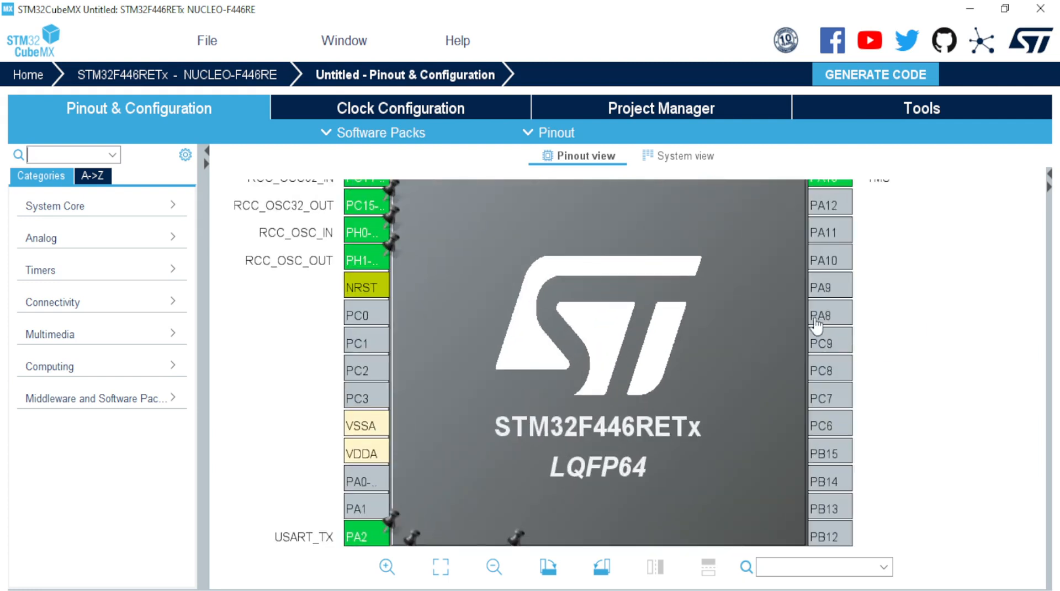
click(831, 263)
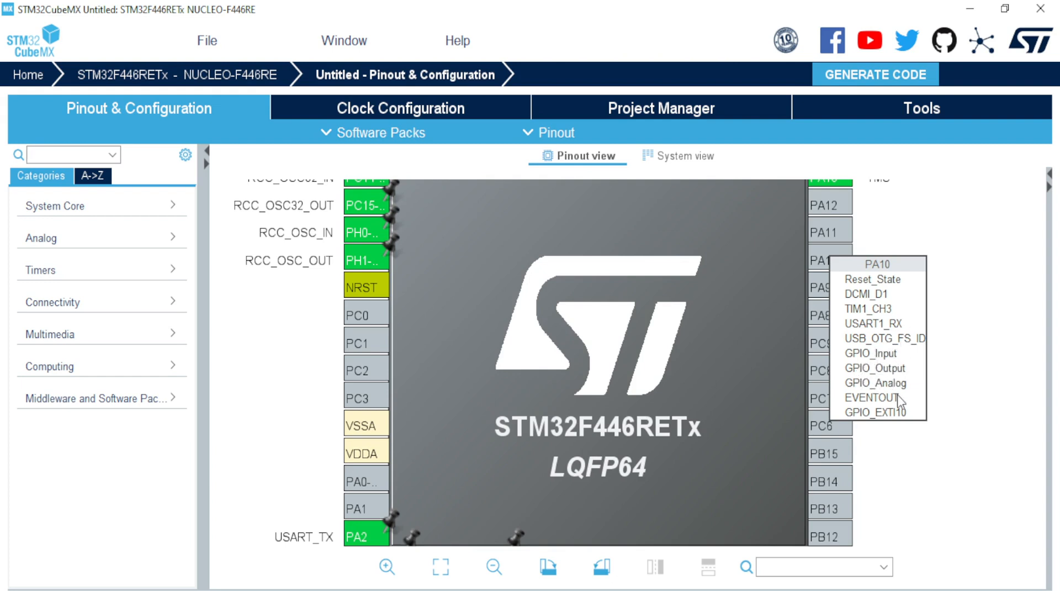
click(376, 325)
click(376, 325)
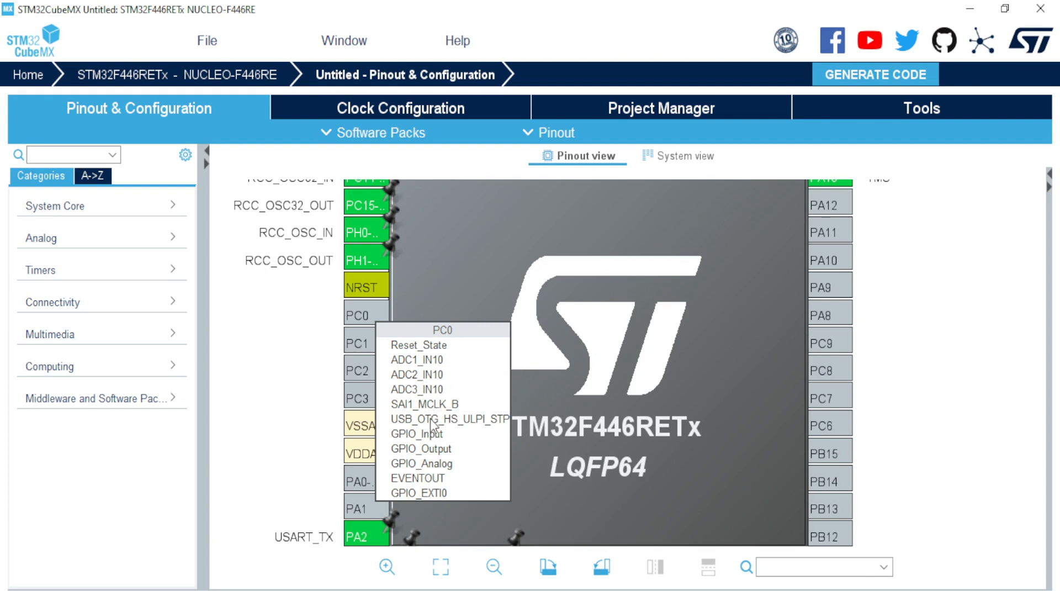
click(844, 426)
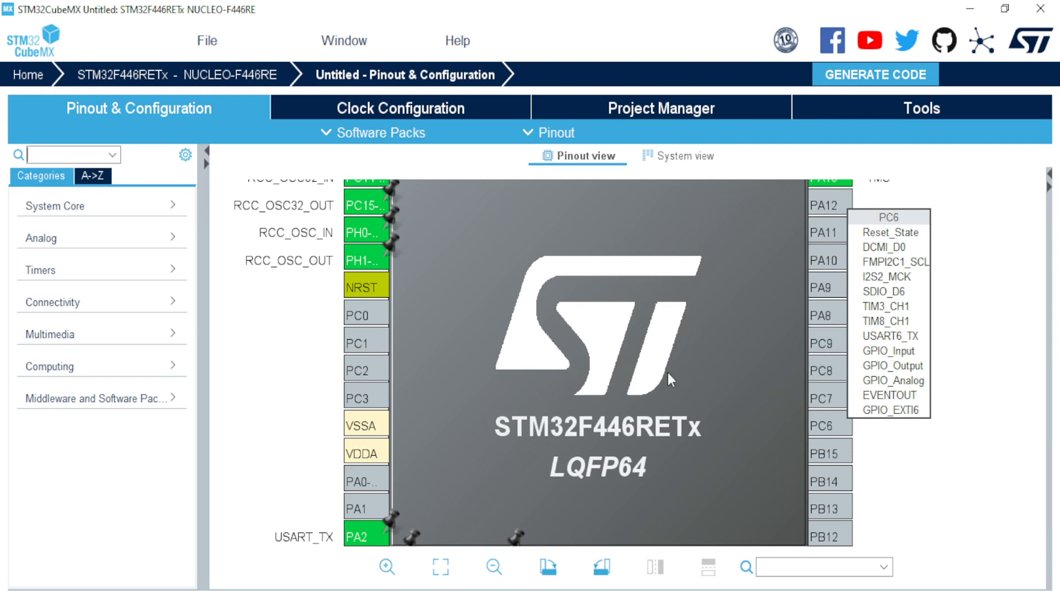
drag(666, 351, 713, 194)
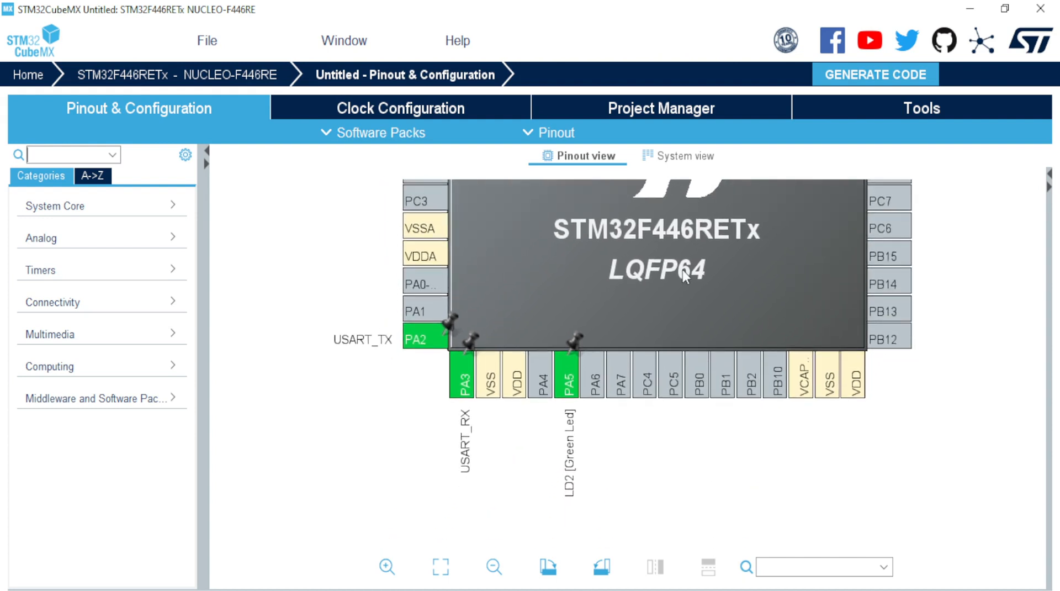
Step: Bring the bottom pin row into view and set pin PA6 to GPIO_Input
click(595, 393)
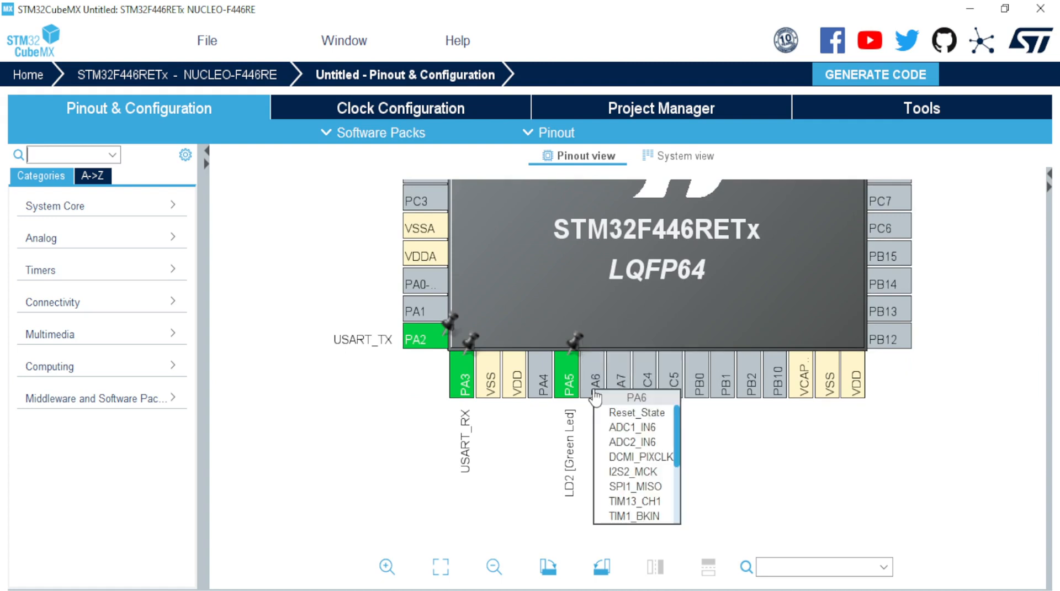
drag(679, 434, 679, 488)
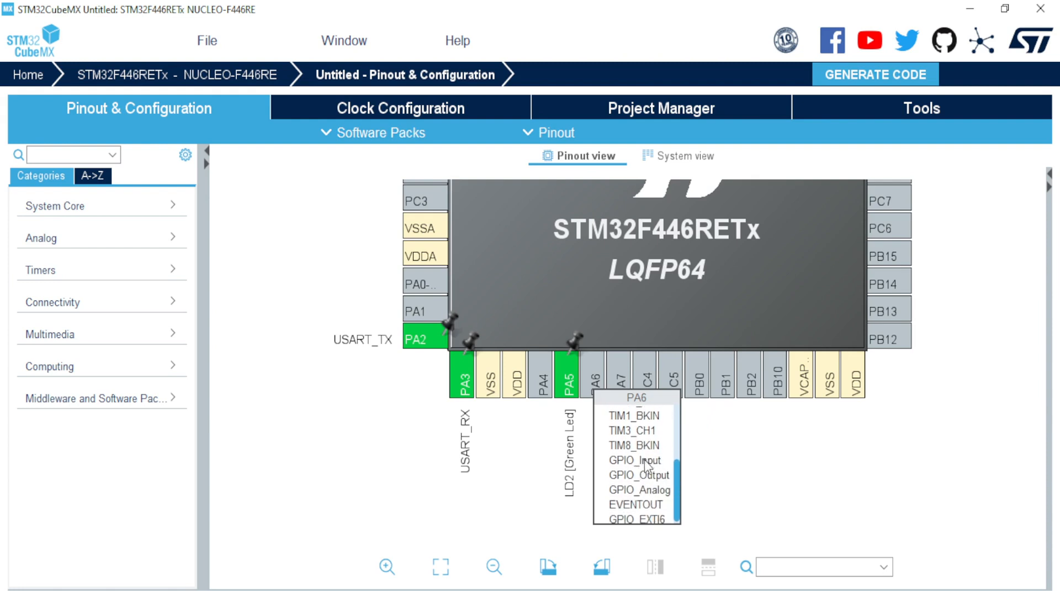
click(751, 450)
scroll(623, 460, up, 1)
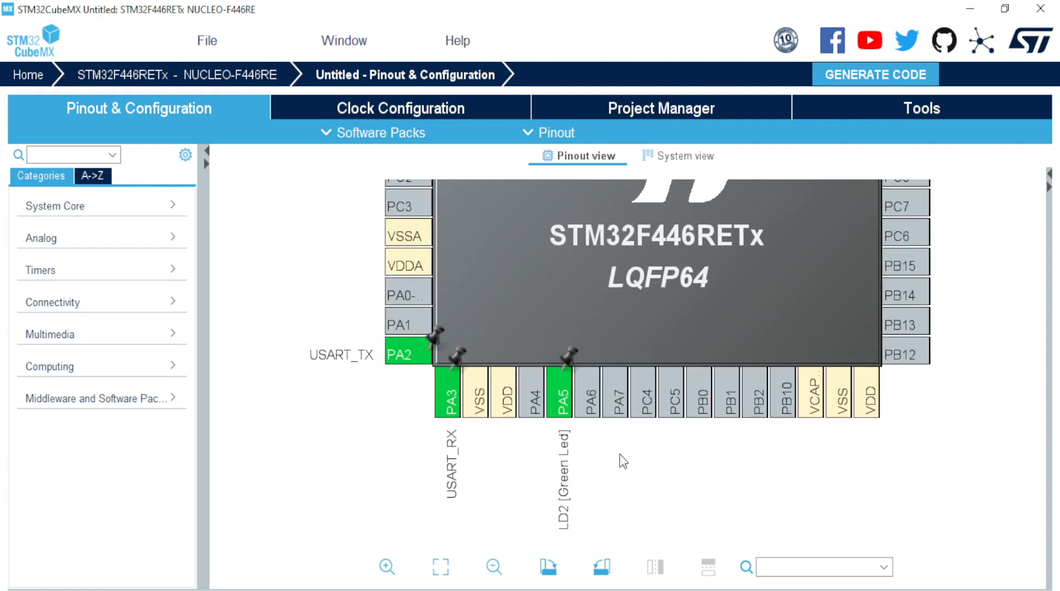
scroll(620, 454, up, 2)
scroll(620, 453, down, 1)
drag(614, 460, 628, 275)
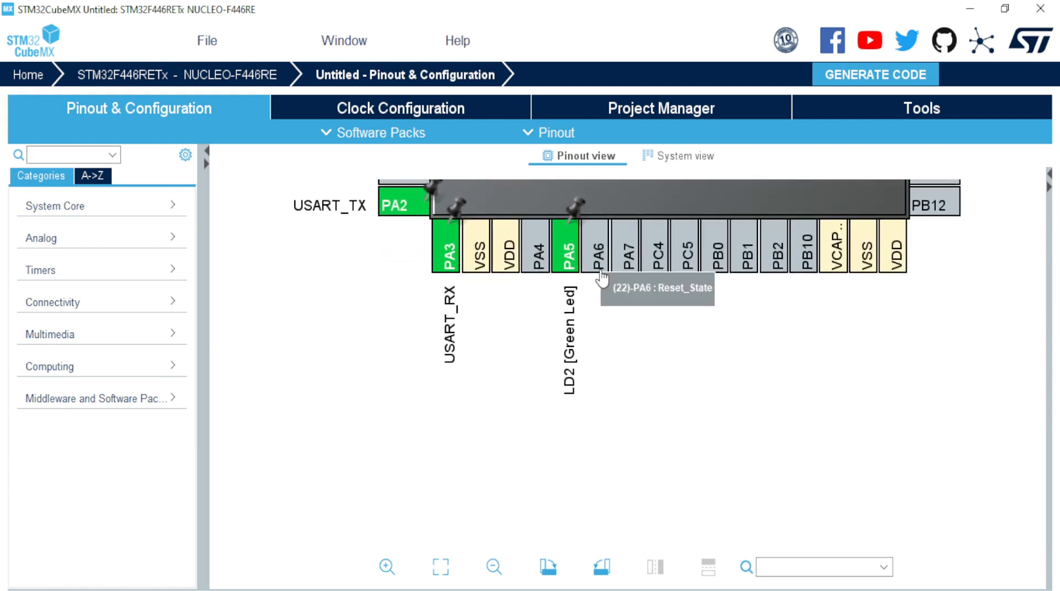
click(602, 278)
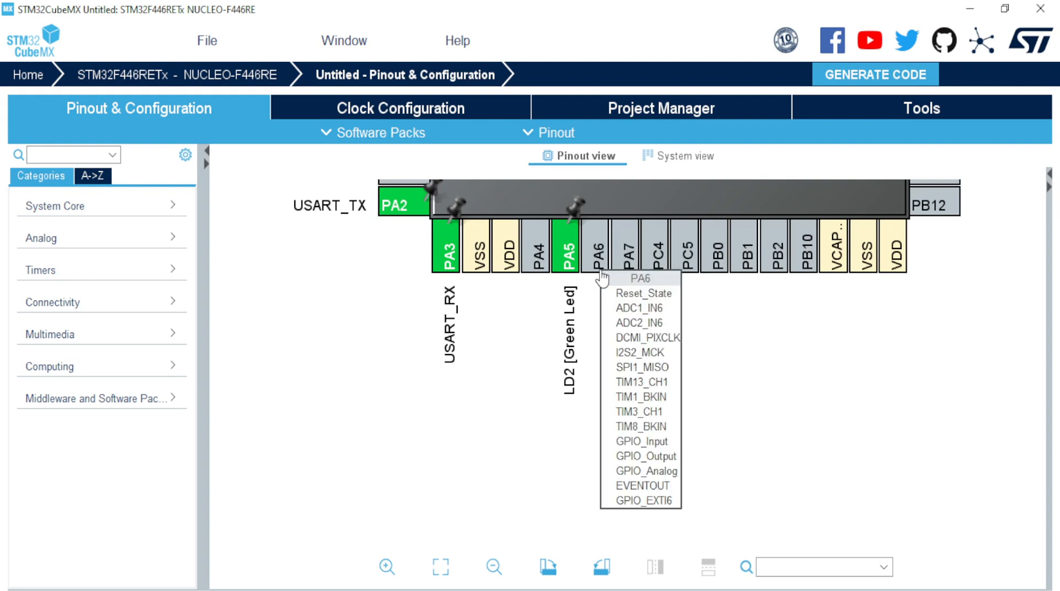
click(605, 244)
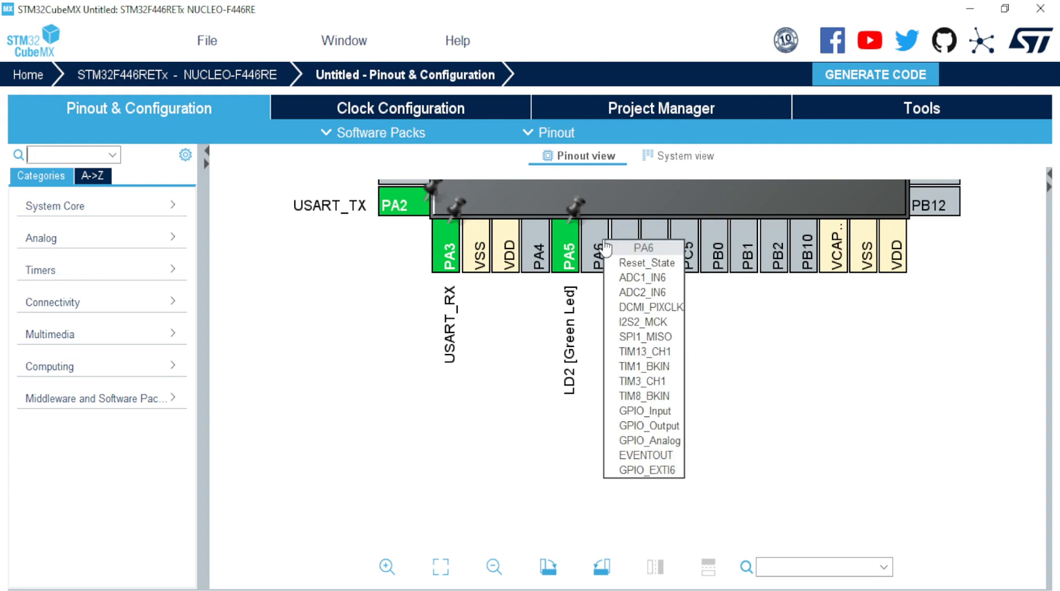
click(633, 412)
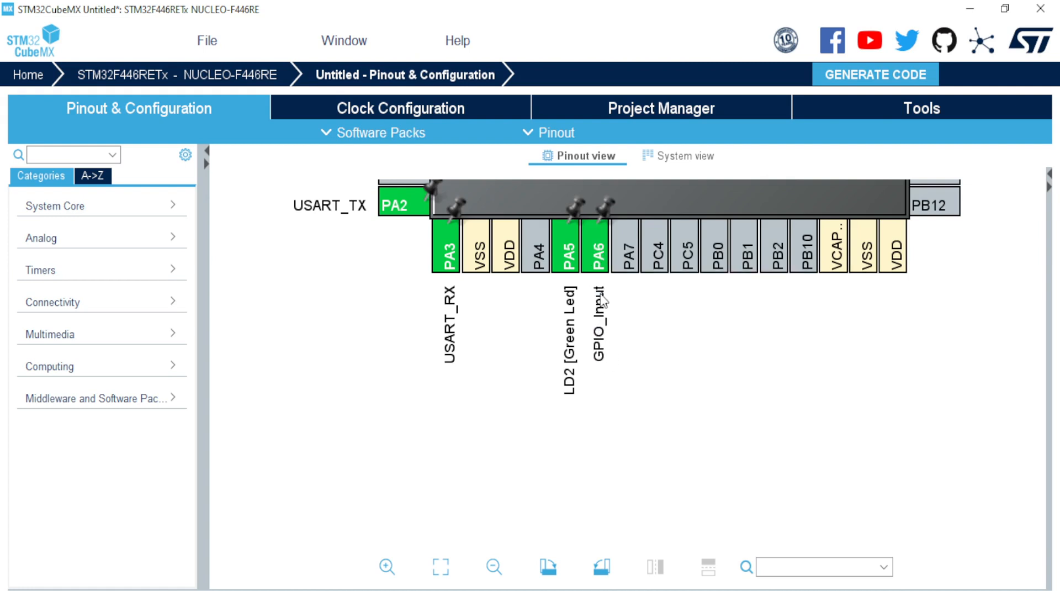
Step: Give GPIO_Input pin PA6 the user label Switch_1
mouse_move(608, 276)
click(597, 252)
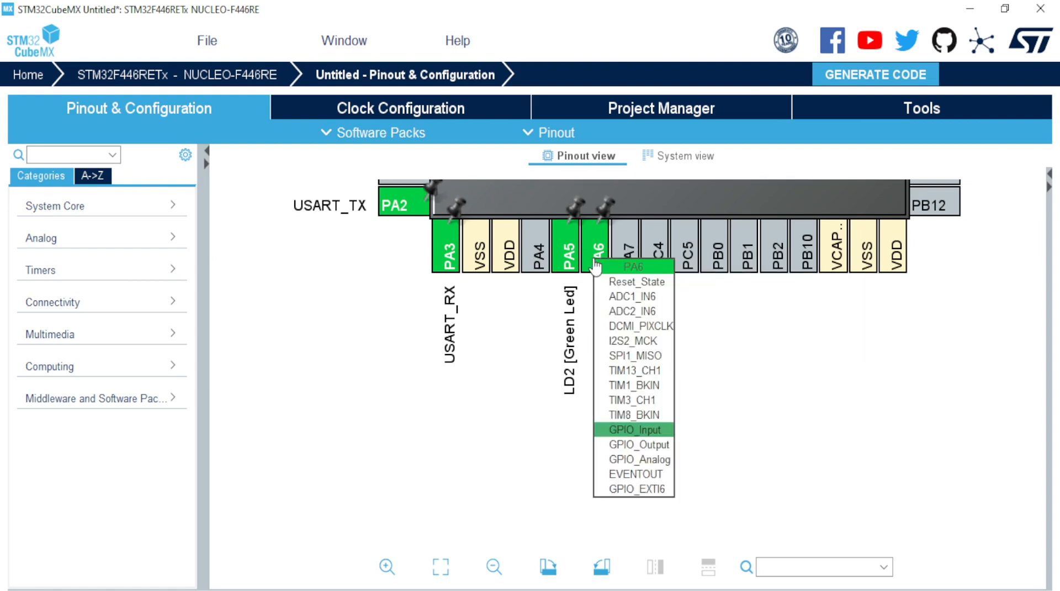
right_click(597, 249)
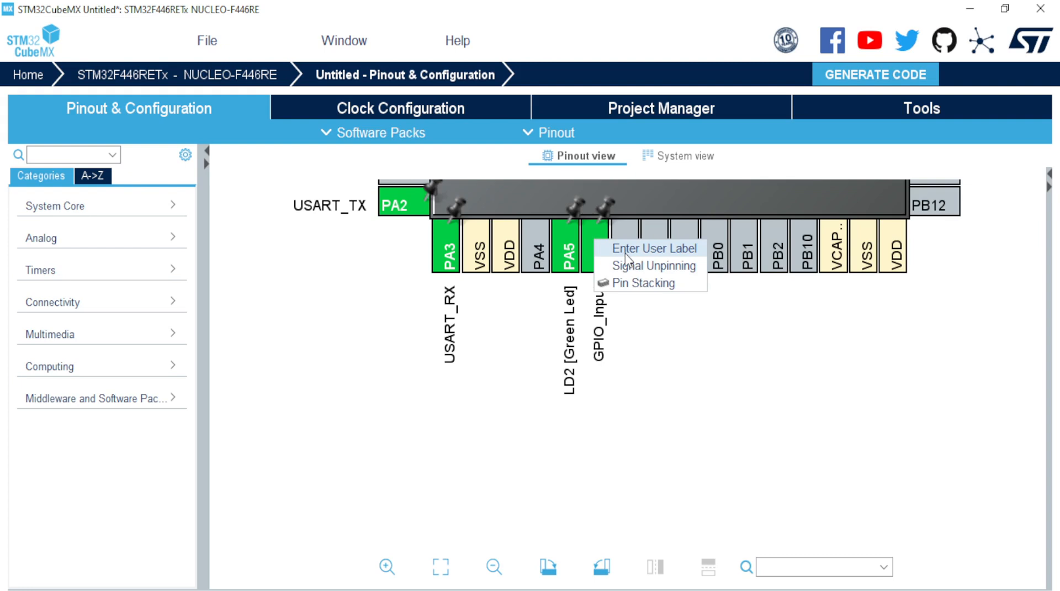
click(626, 252)
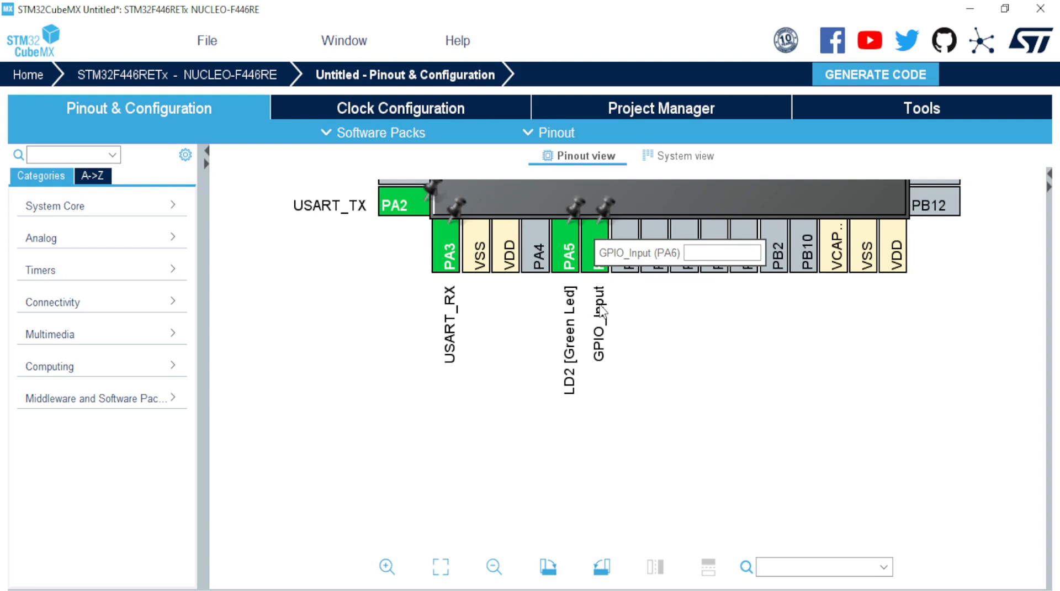
text(Switch_1)
key(Return)
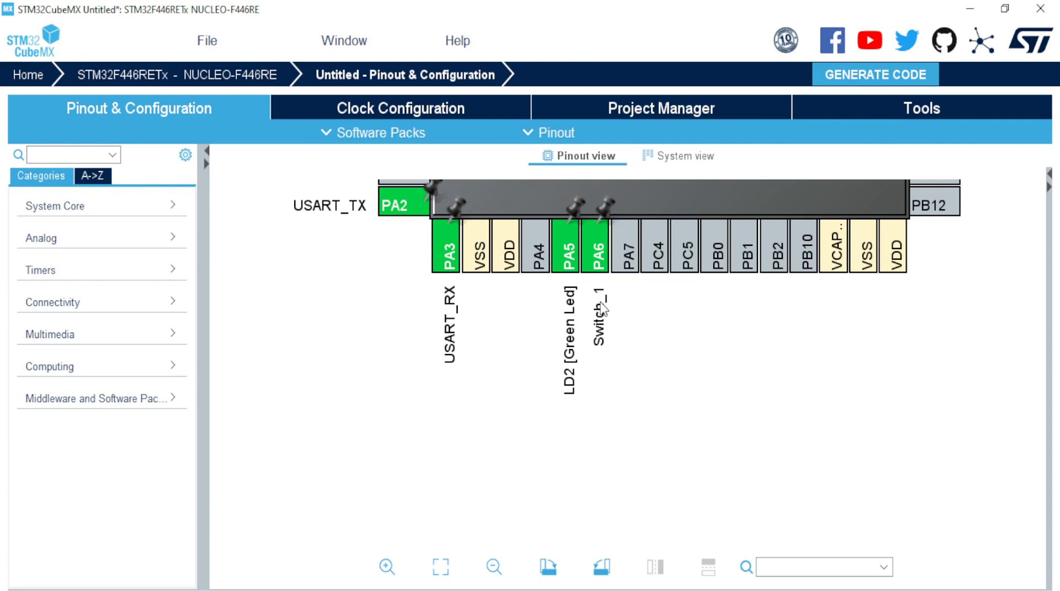
Step: Change PA6's user label from Switch_1 to SW_1
click(600, 253)
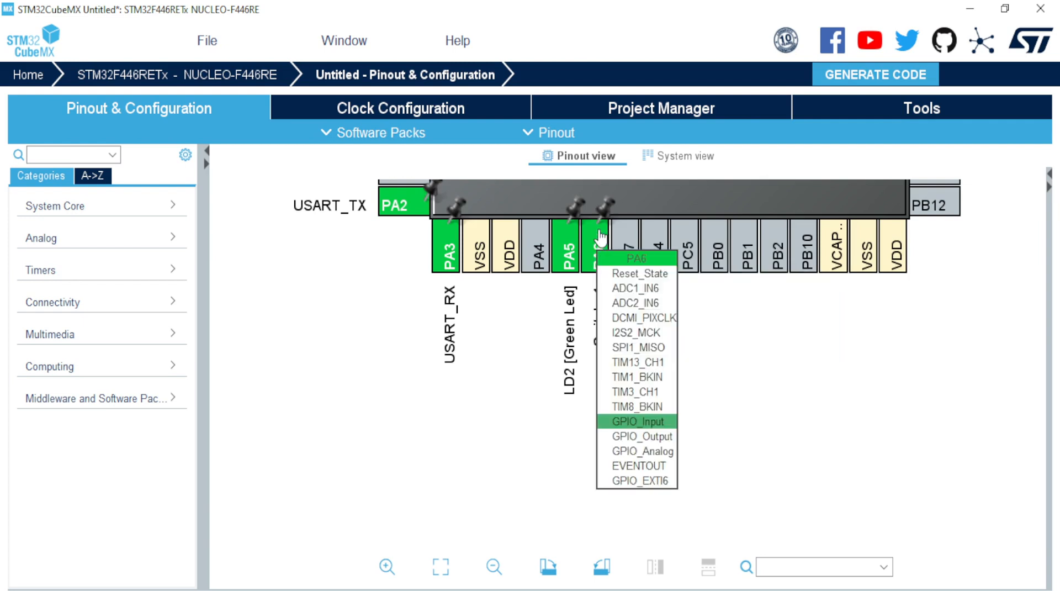
right_click(602, 238)
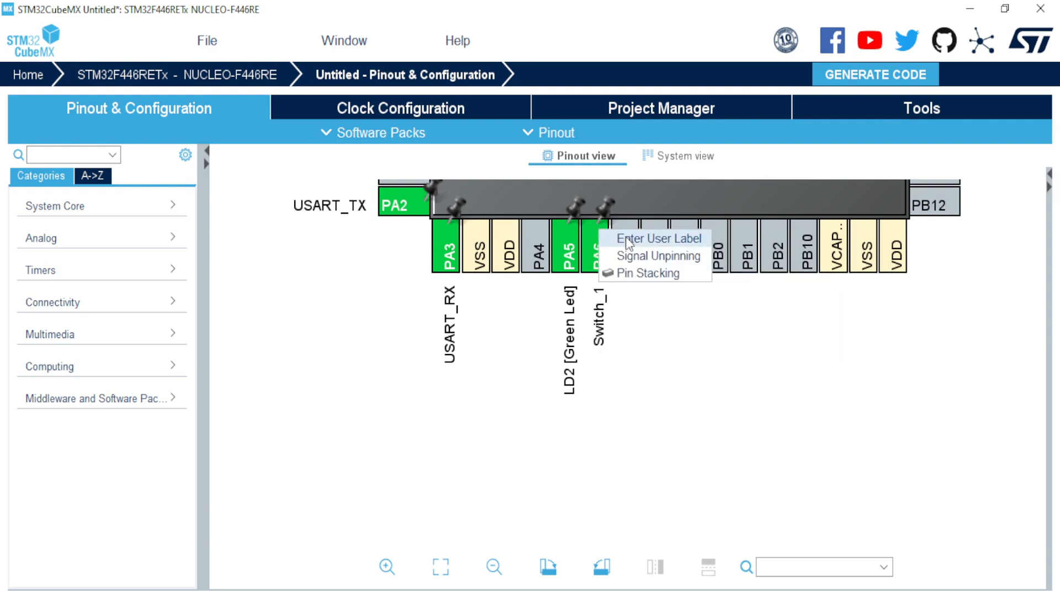
click(619, 239)
text(S)
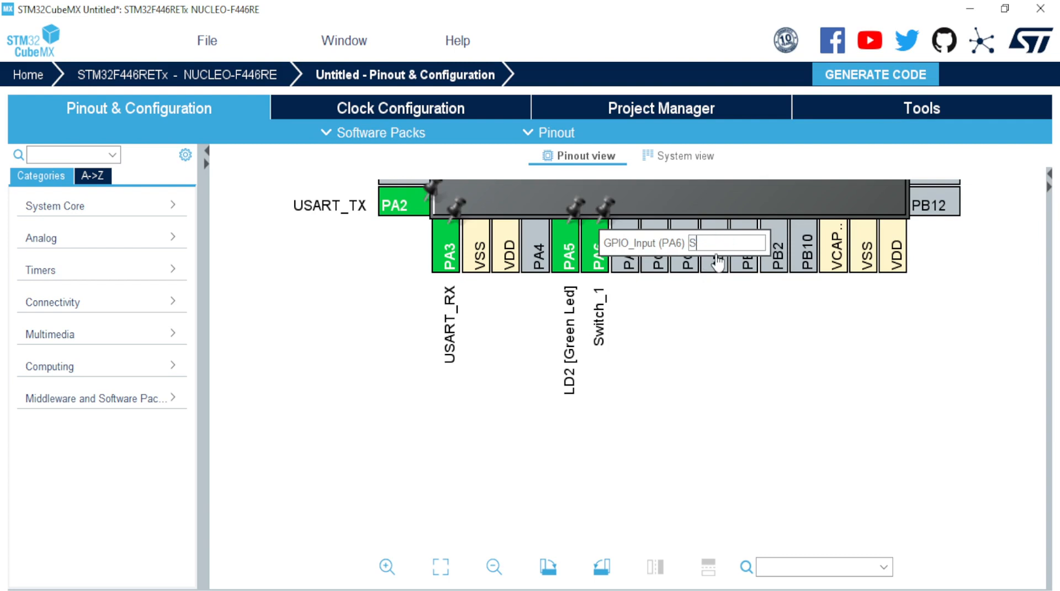
text(W_1)
key(Return)
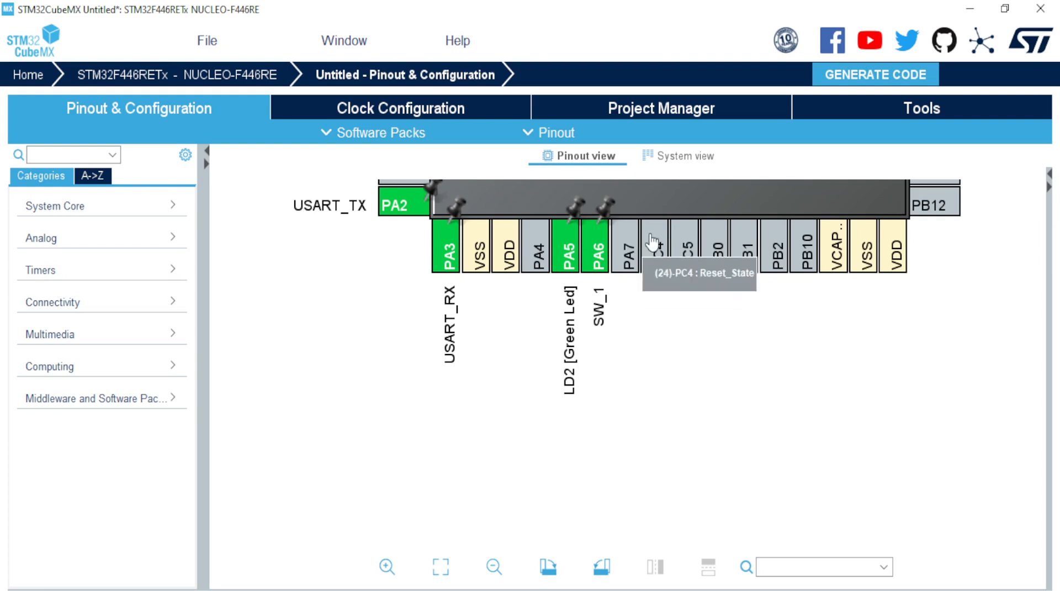
Step: Dismiss the PC4 signal list without assigning it, zoom out to the whole chip, and show PB10's options
drag(651, 237, 618, 551)
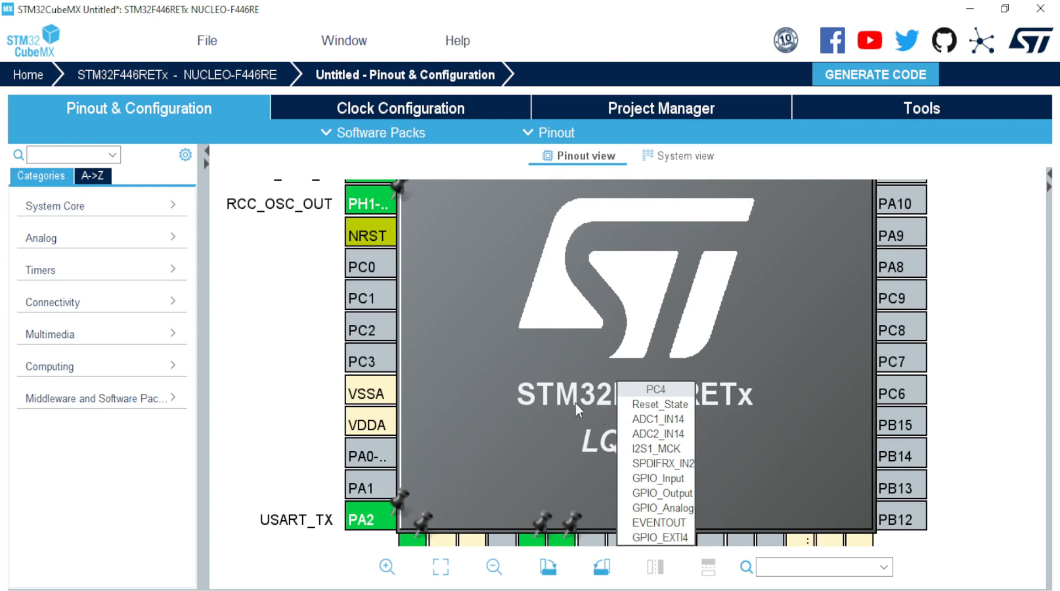
click(989, 392)
scroll(731, 401, down, 3)
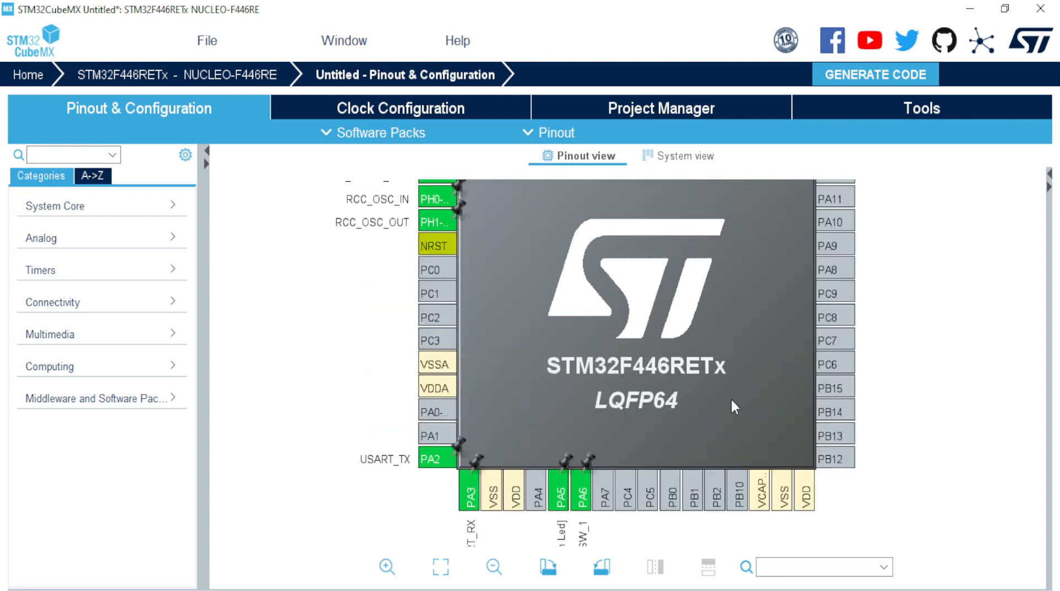
scroll(732, 401, down, 2)
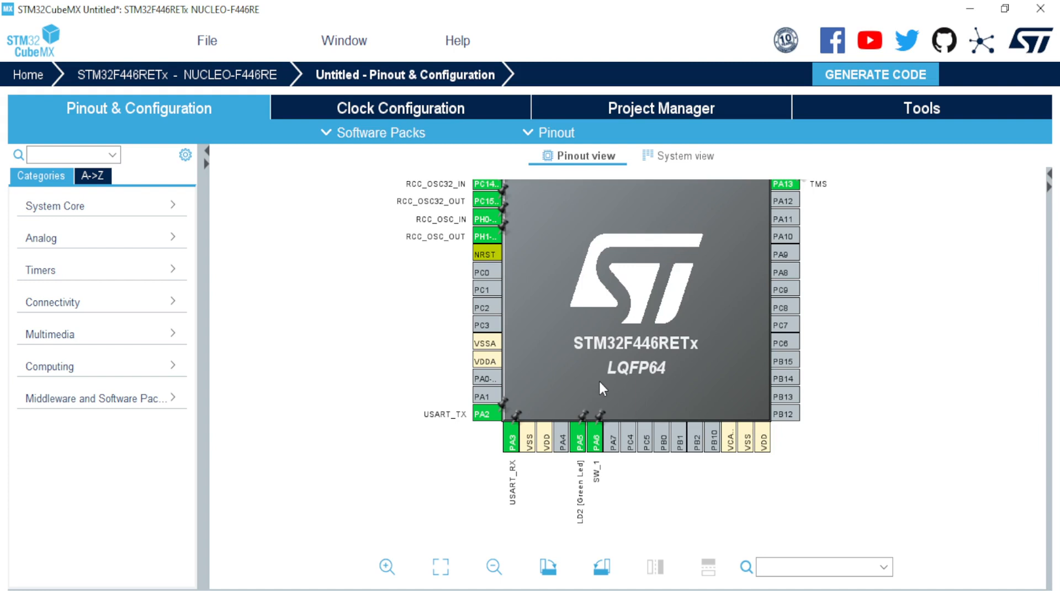
click(713, 450)
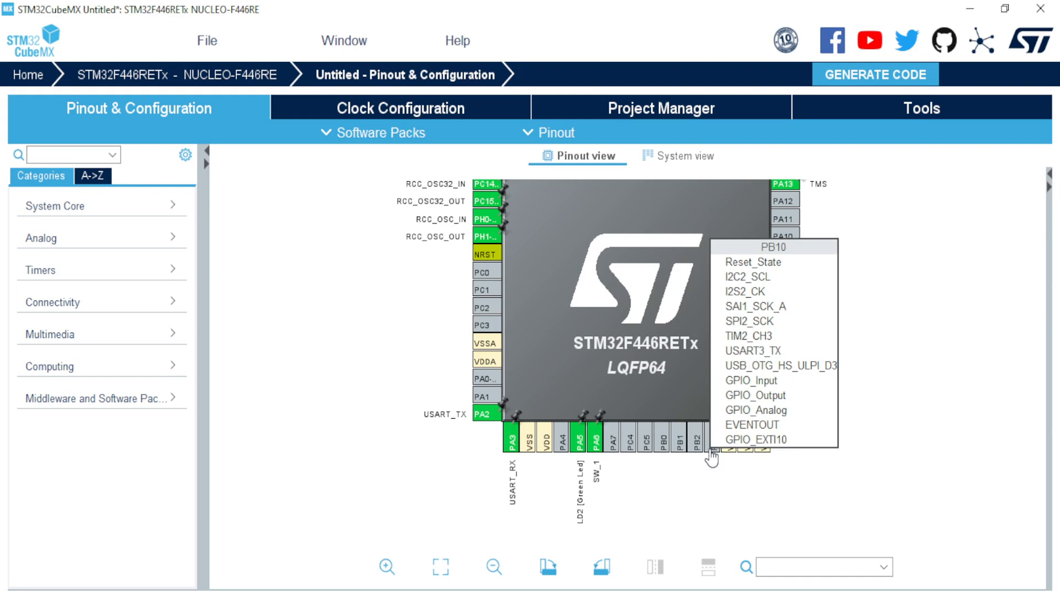
Step: Assign pin PB10 to TIM2_CH3, then change it to SPI2_SCK
scroll(725, 467, up, 5)
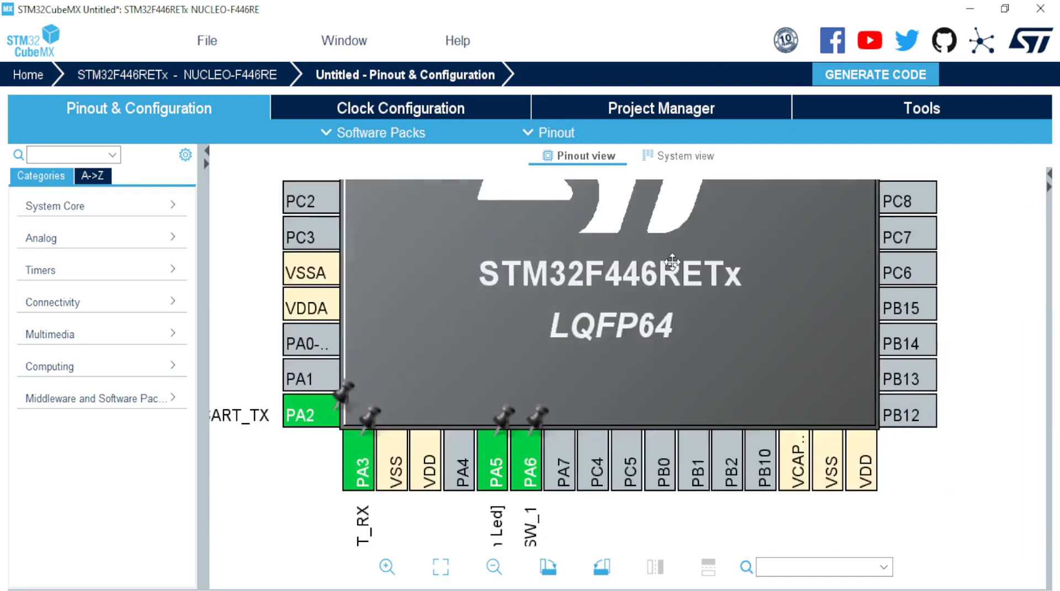
drag(724, 467, 673, 262)
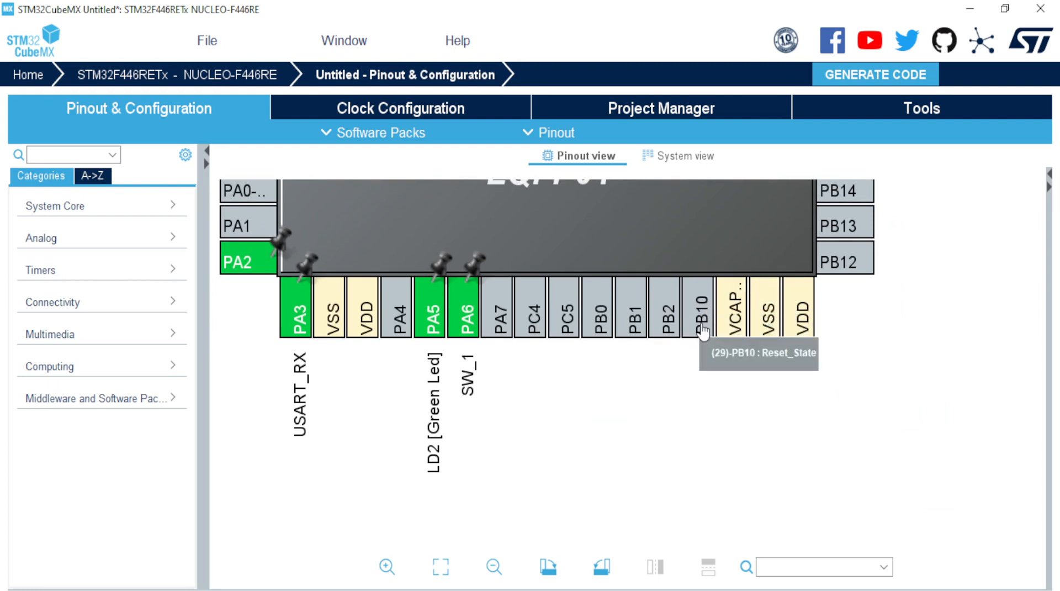
click(703, 331)
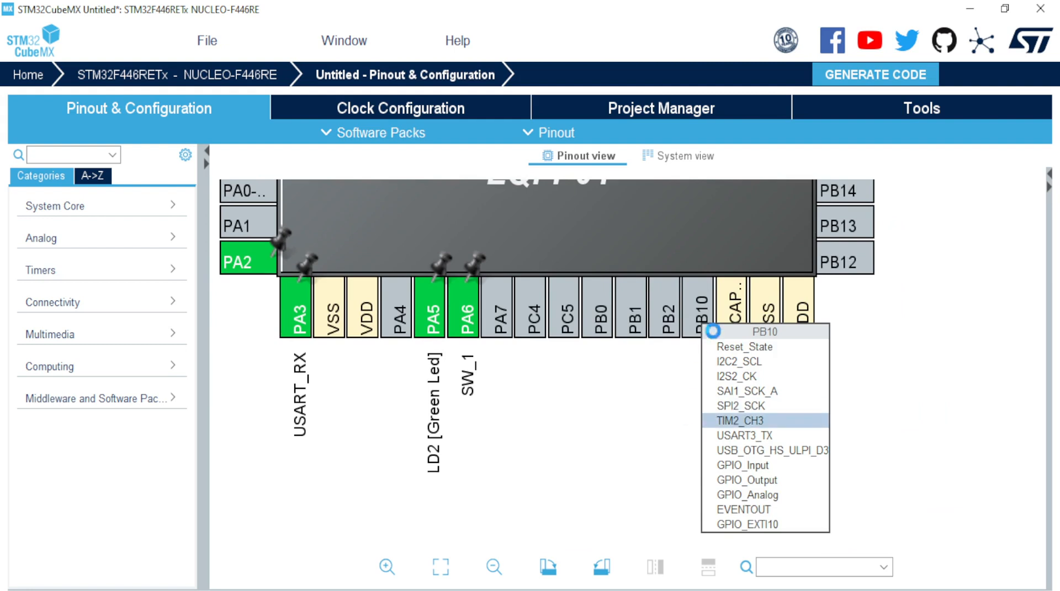
click(737, 421)
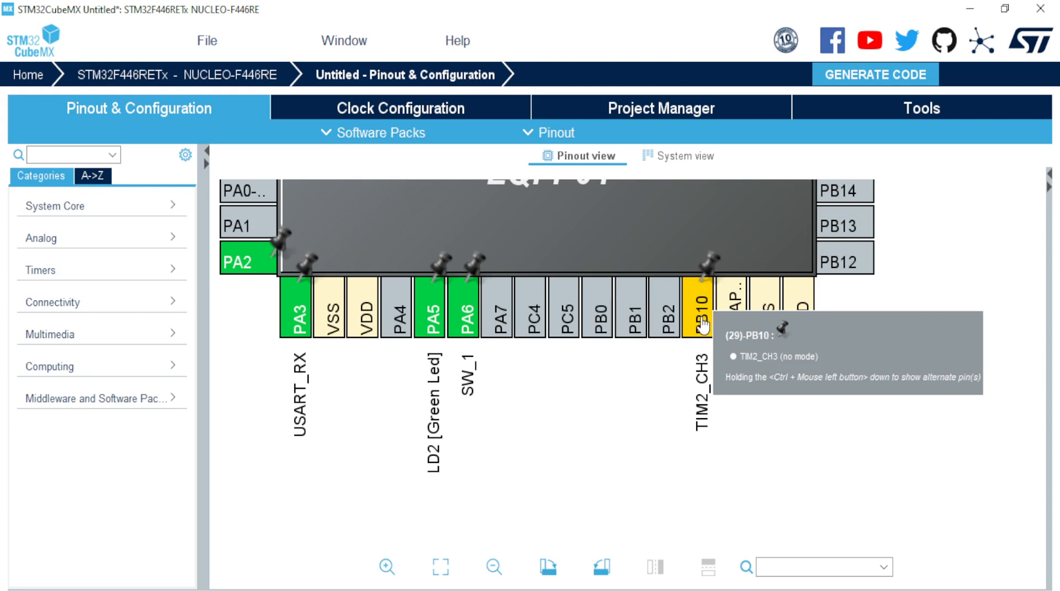
click(703, 326)
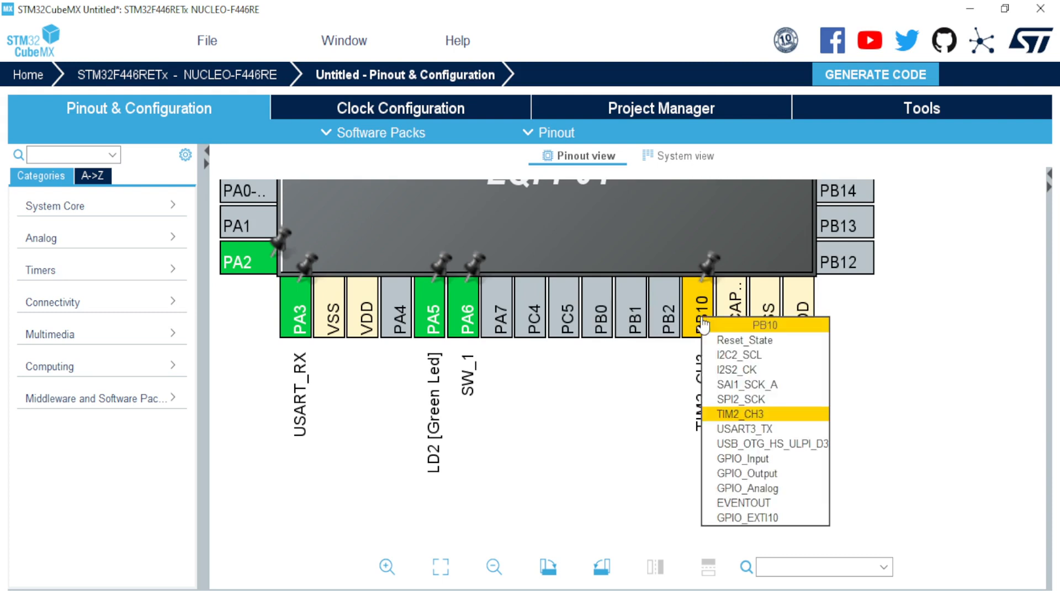
click(763, 400)
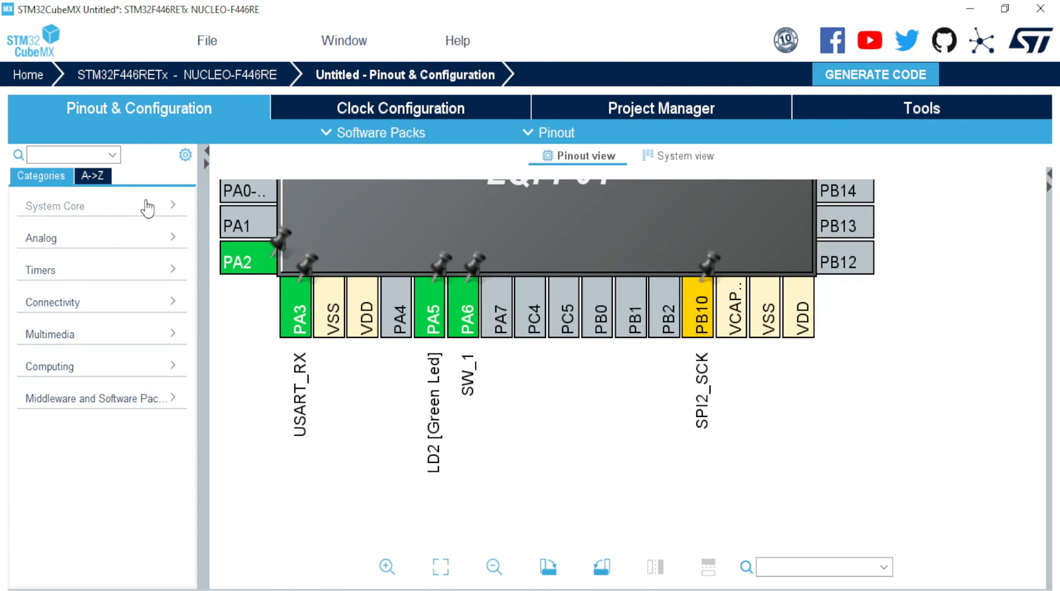
click(176, 206)
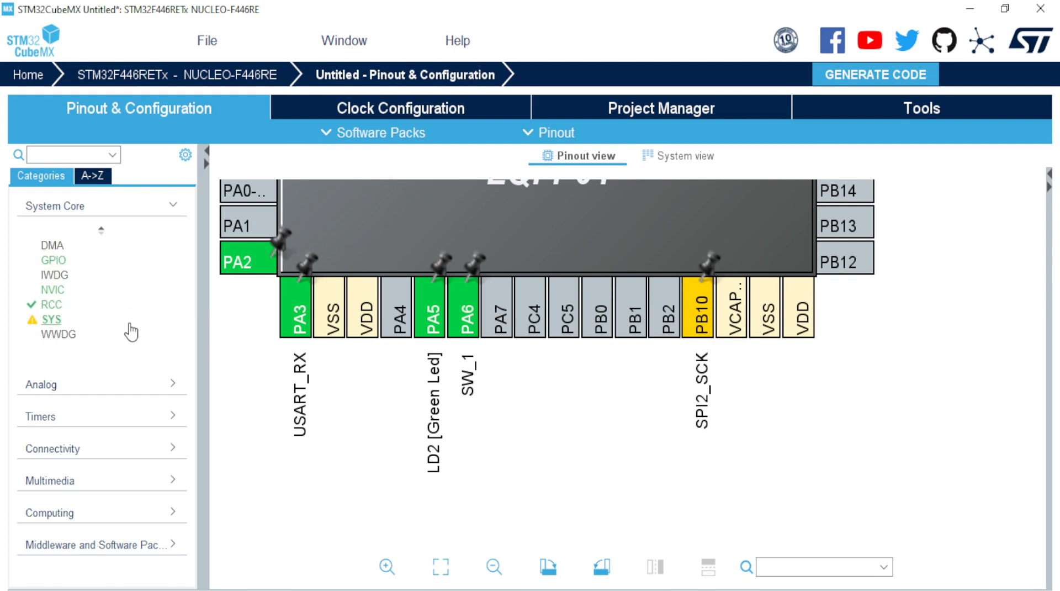
click(186, 386)
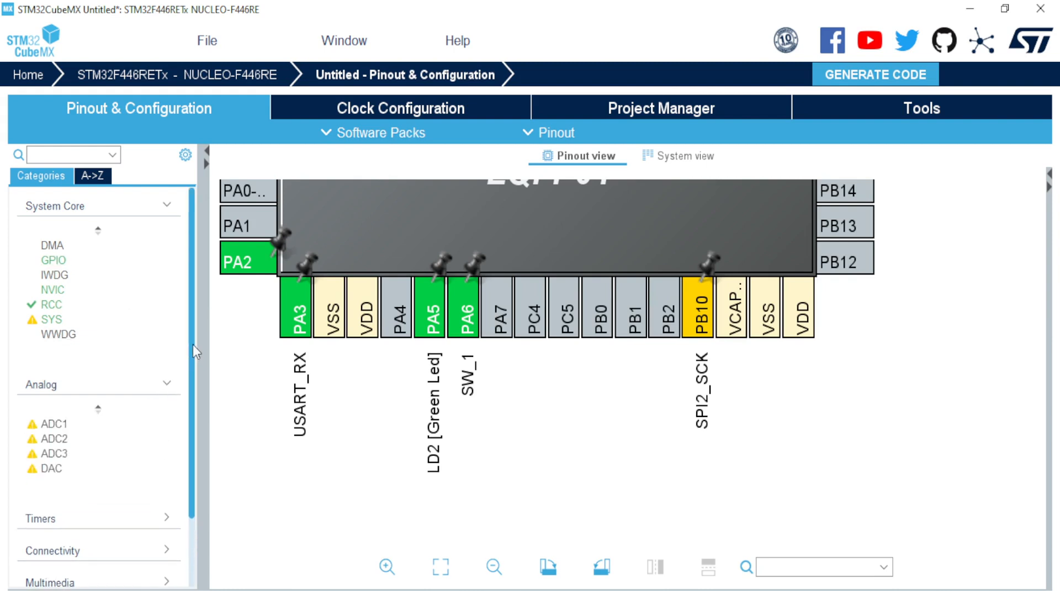
drag(193, 345, 177, 440)
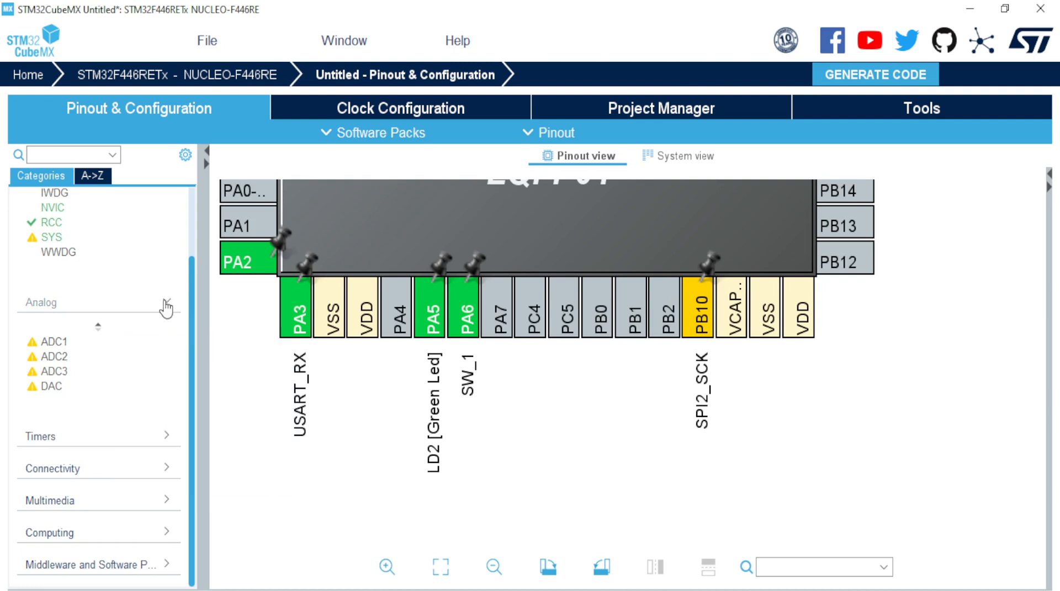
click(166, 305)
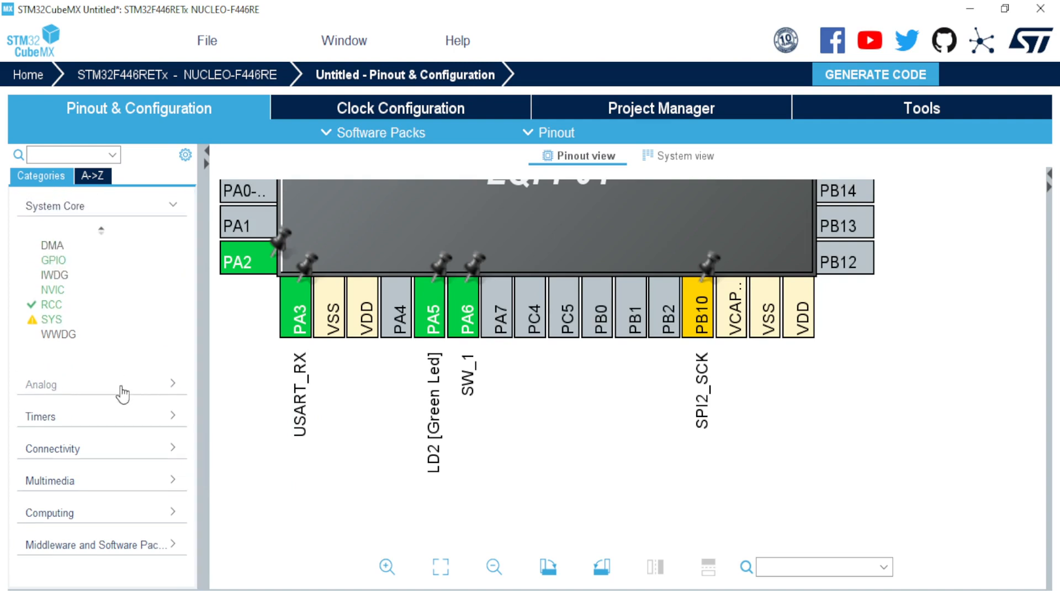
click(175, 210)
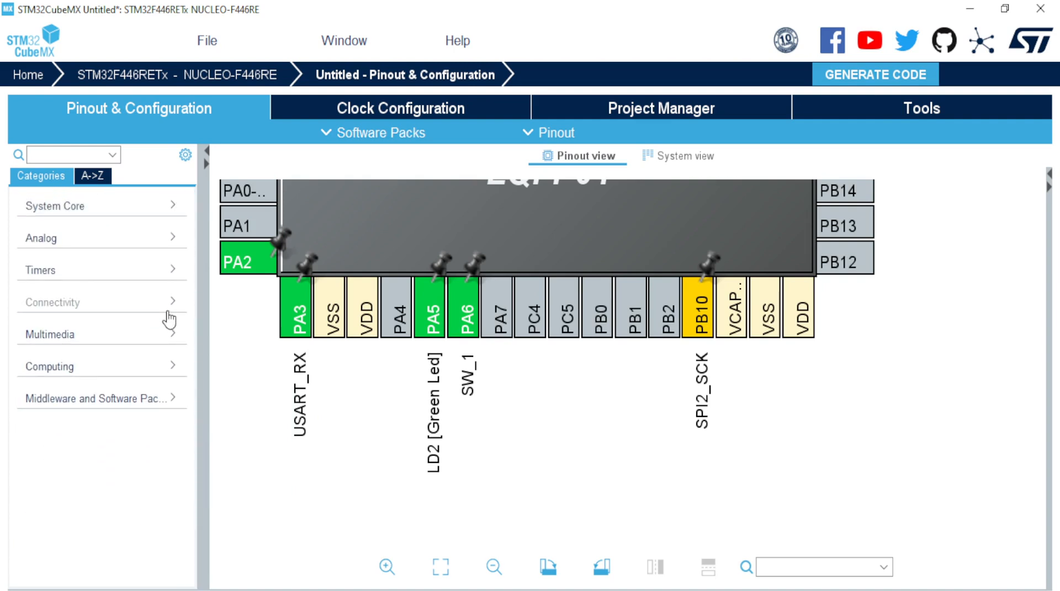
click(168, 271)
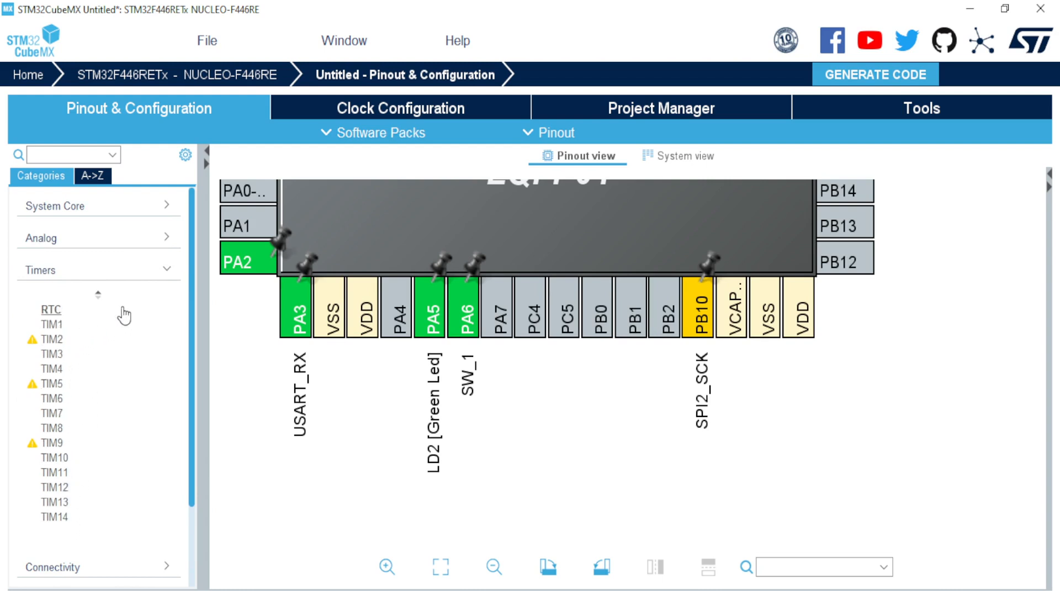
click(166, 270)
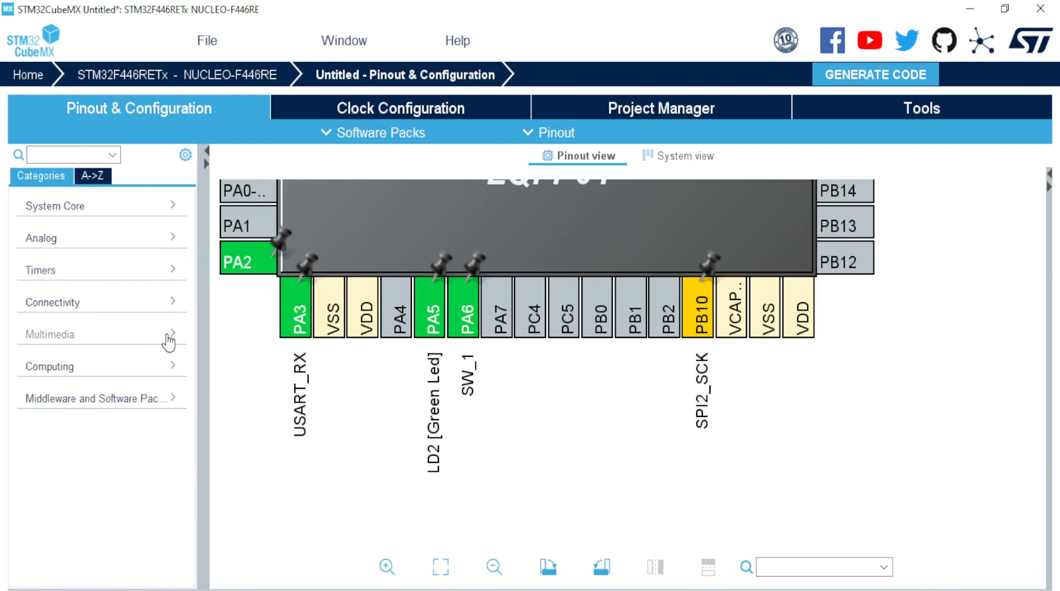
click(172, 338)
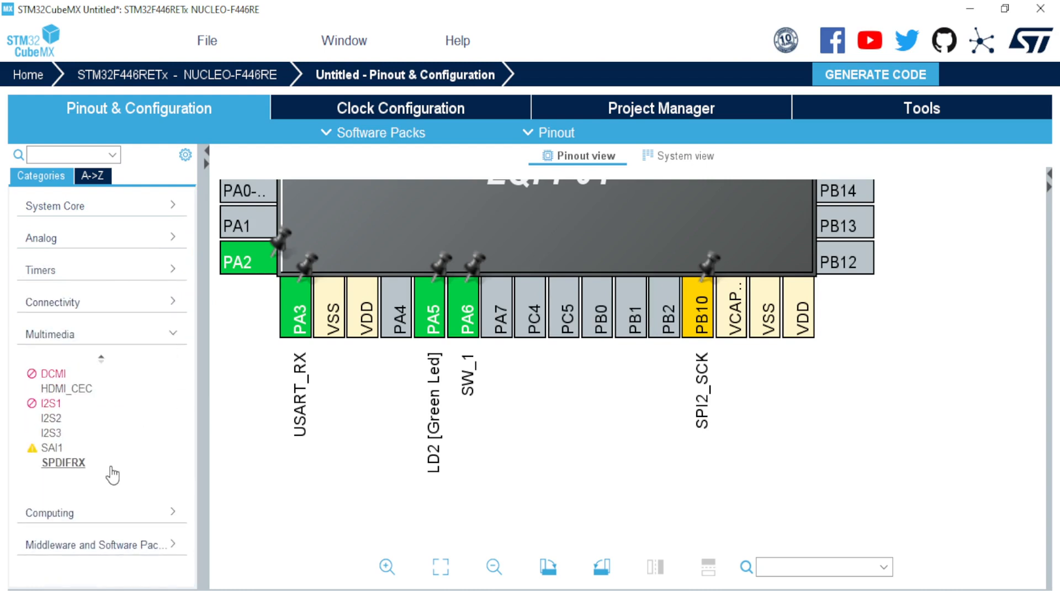
click(175, 335)
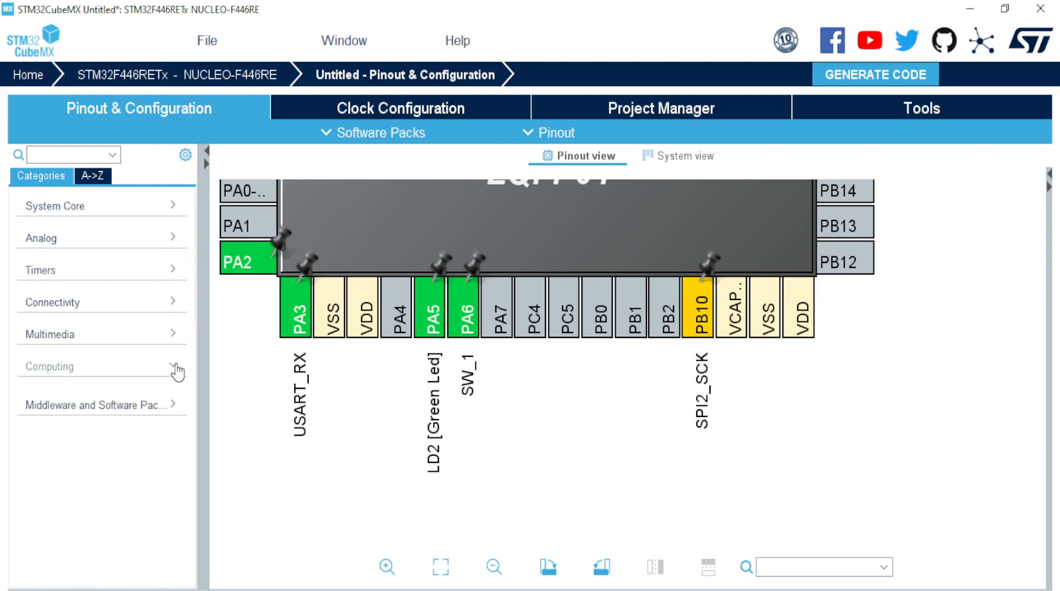
click(175, 369)
click(176, 369)
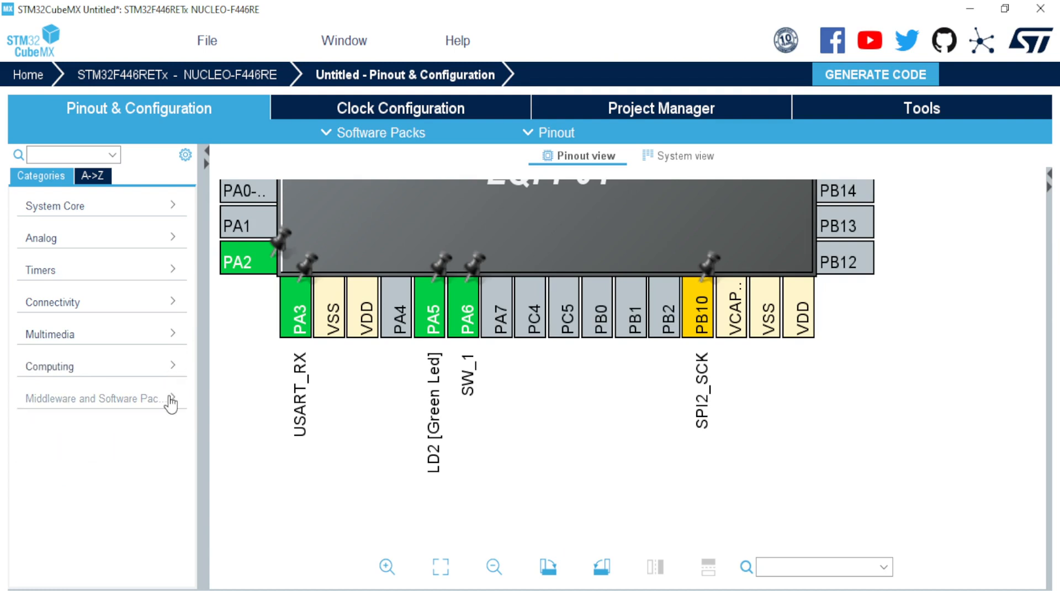
click(173, 400)
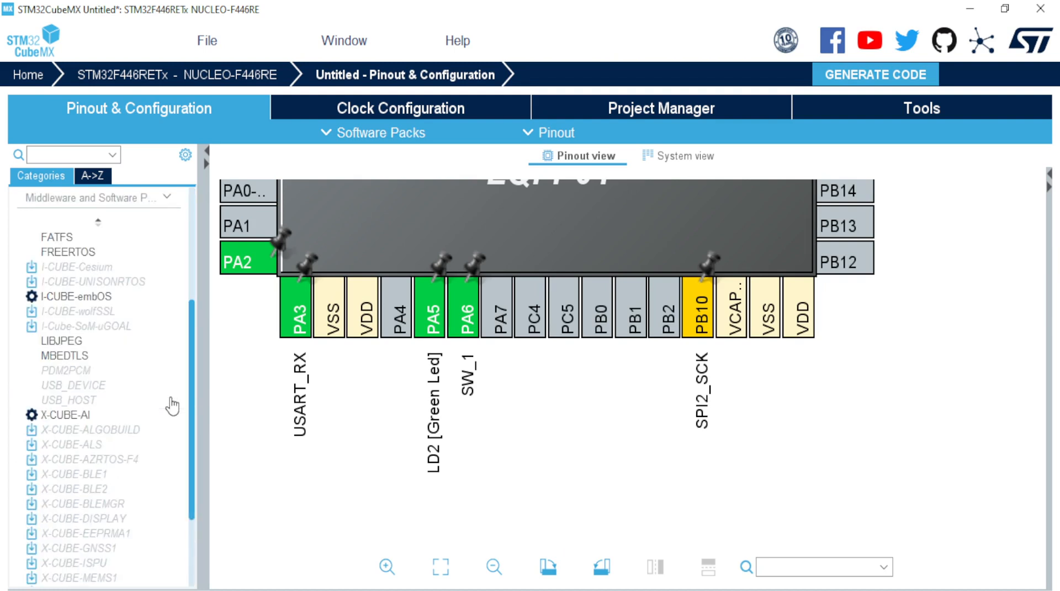
click(167, 198)
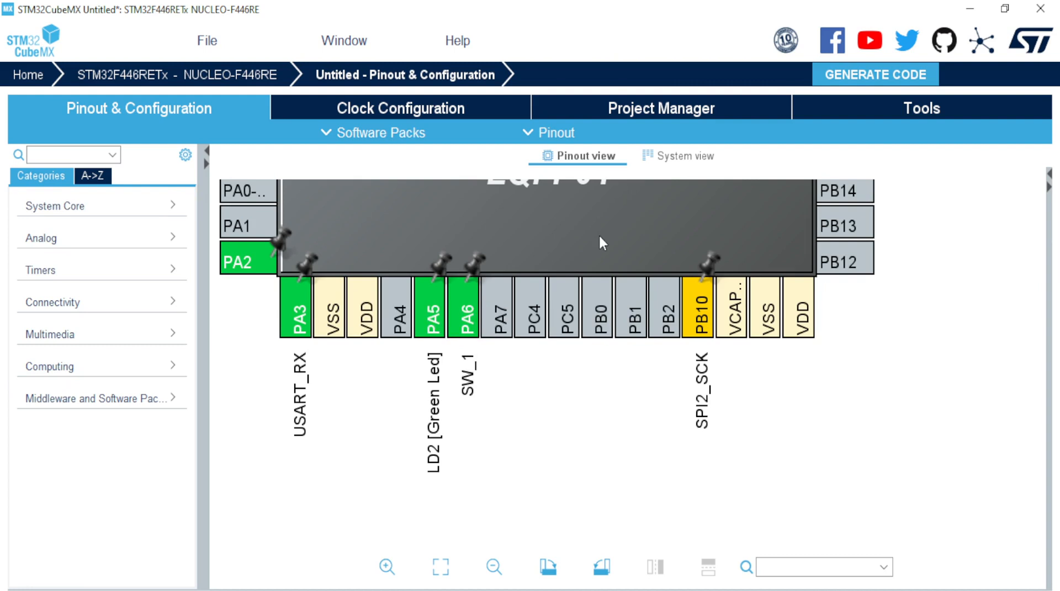
scroll(598, 234, down, 3)
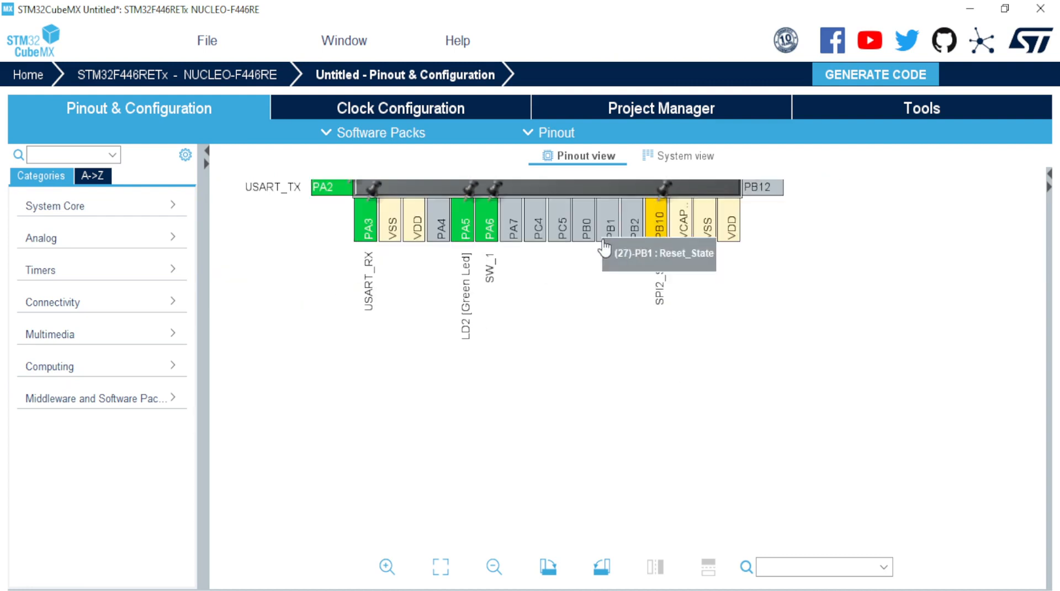
drag(604, 249, 635, 418)
click(779, 510)
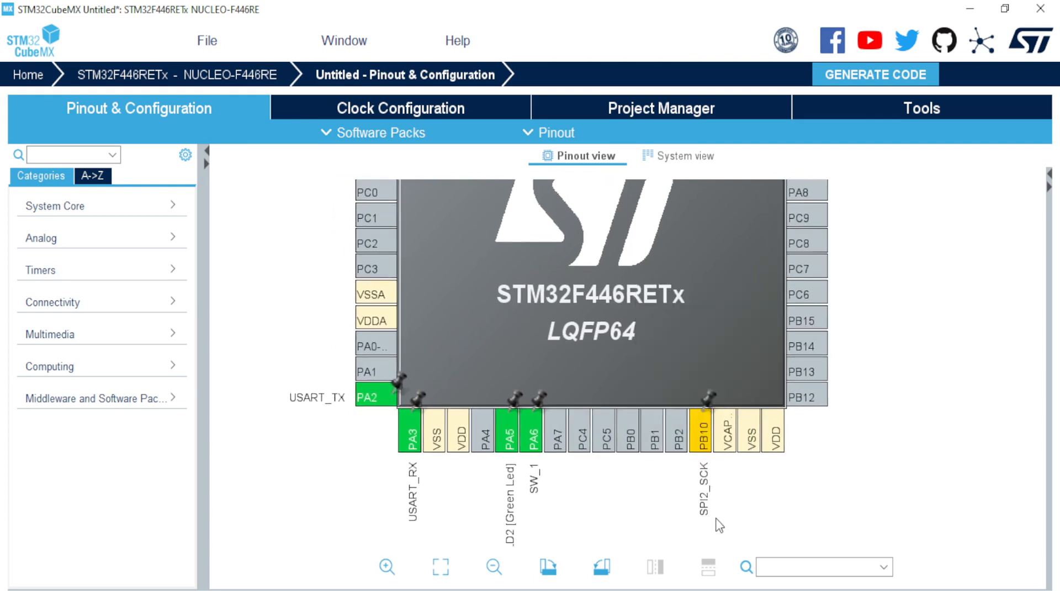
scroll(726, 524, up, 2)
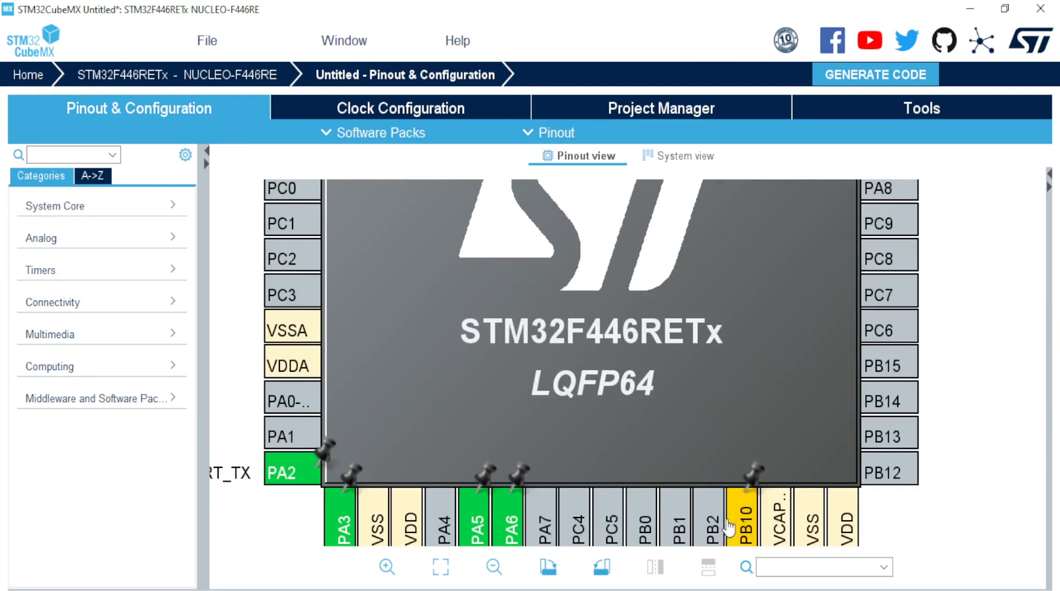
drag(726, 524, 650, 262)
click(652, 263)
click(804, 417)
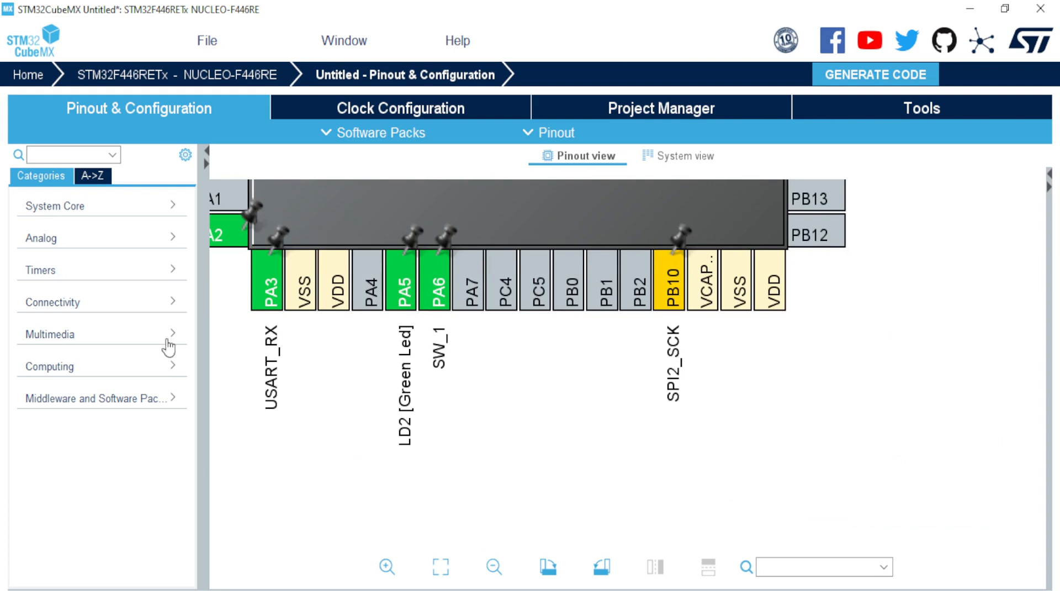
click(165, 302)
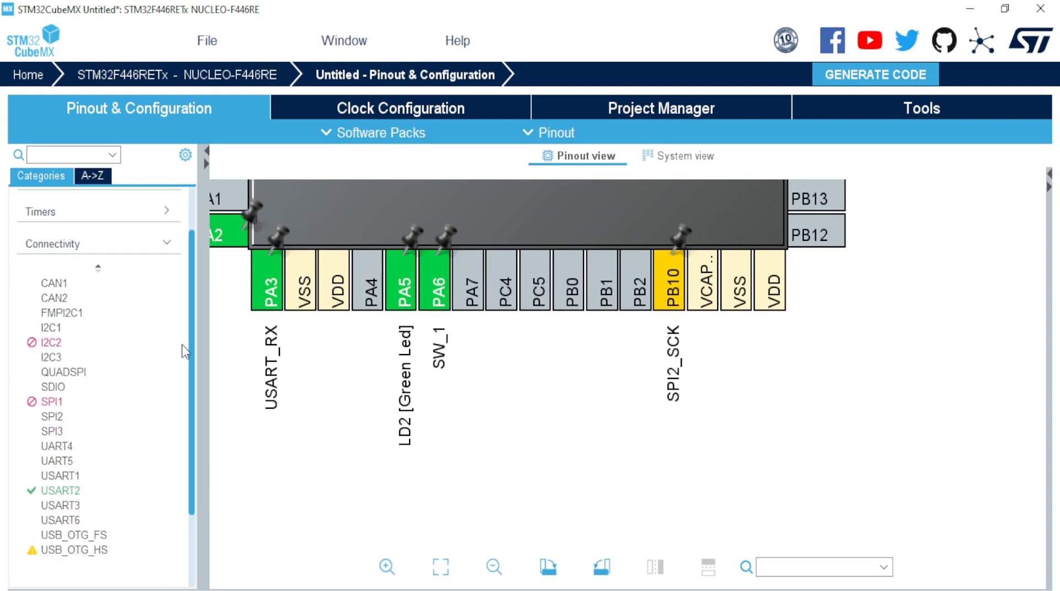
scroll(193, 409, down, 3)
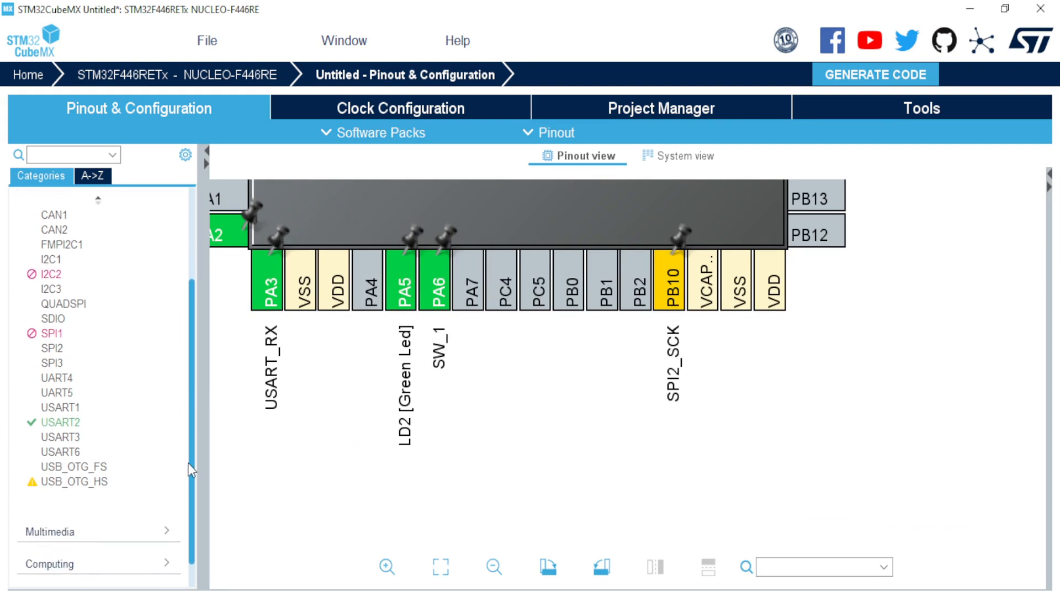
mouse_move(75, 327)
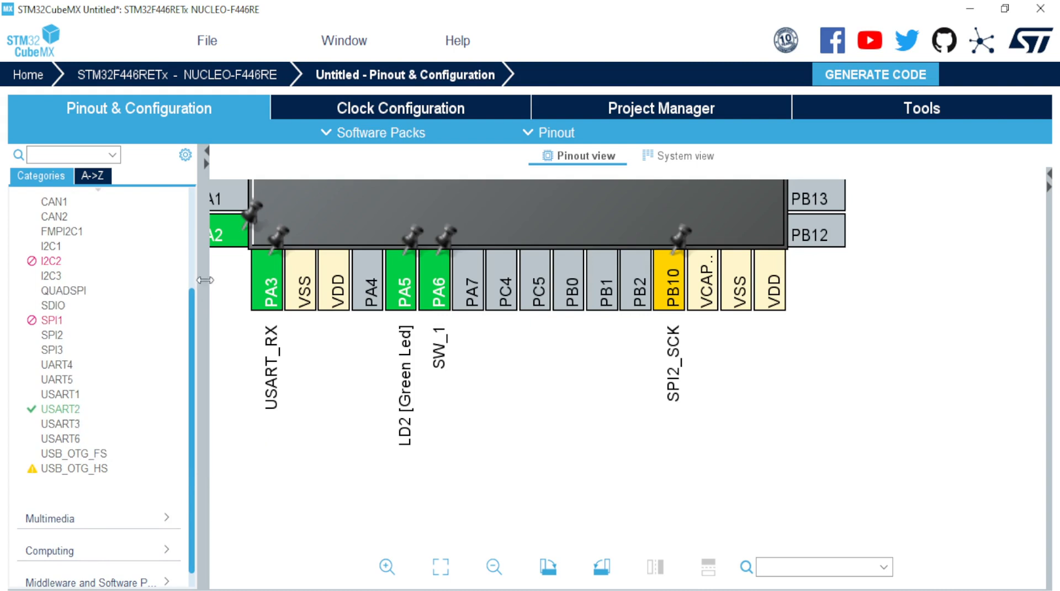
drag(190, 300, 190, 202)
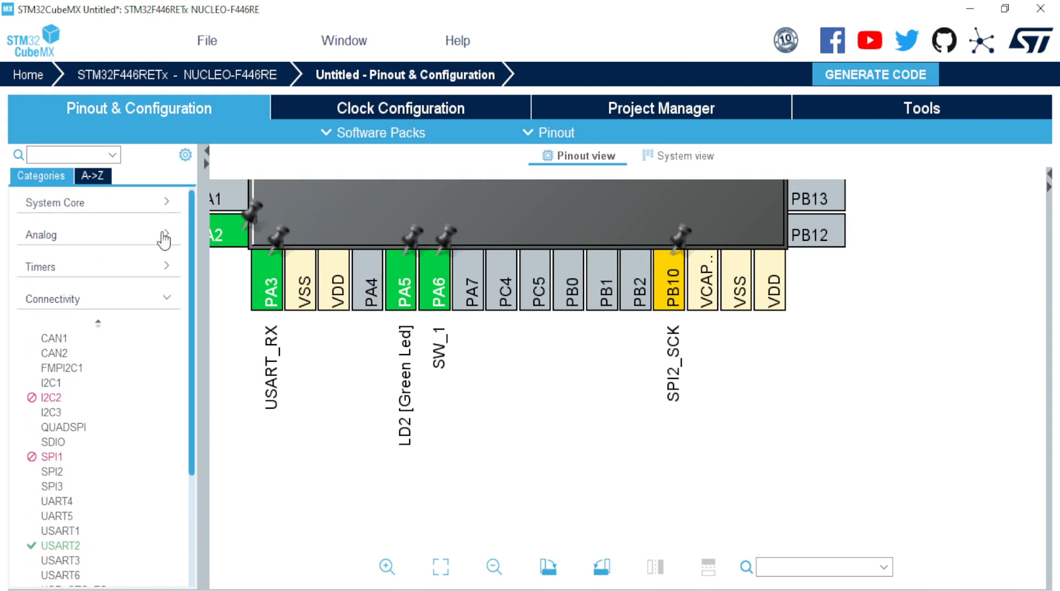
click(172, 301)
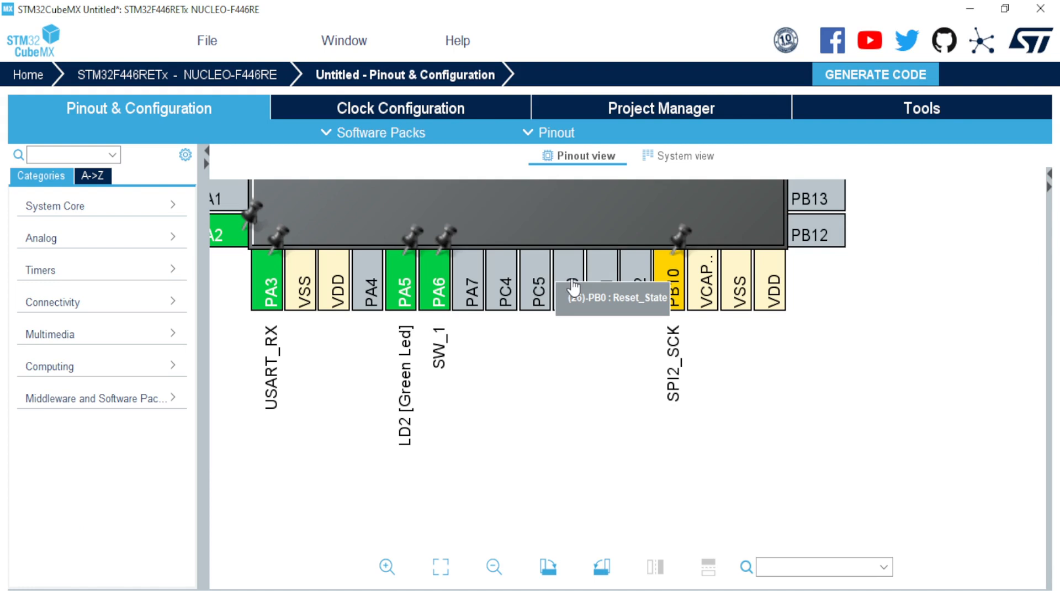
scroll(569, 285, down, 3)
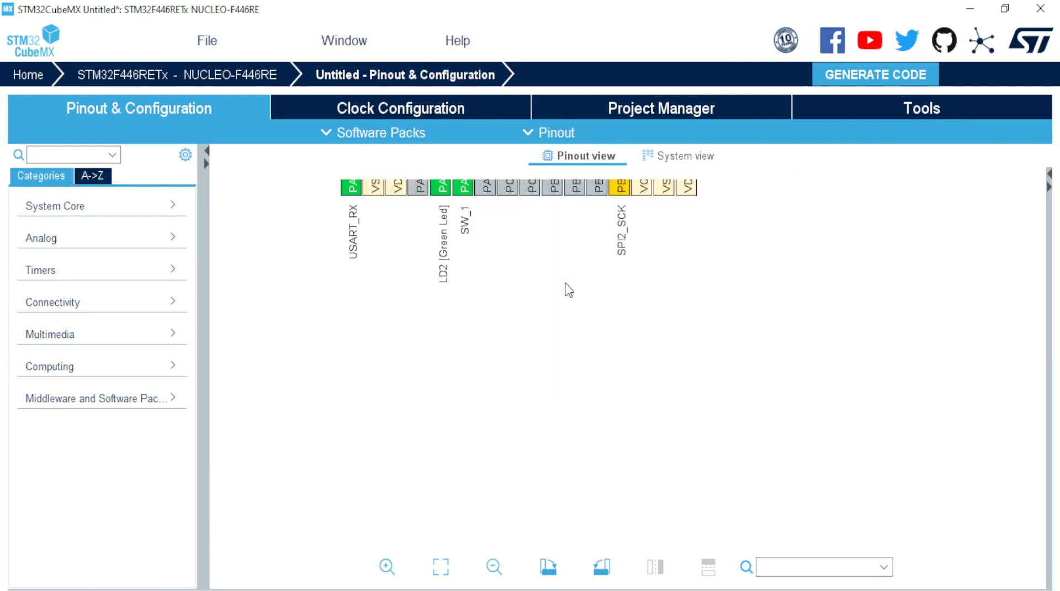
drag(499, 253, 601, 374)
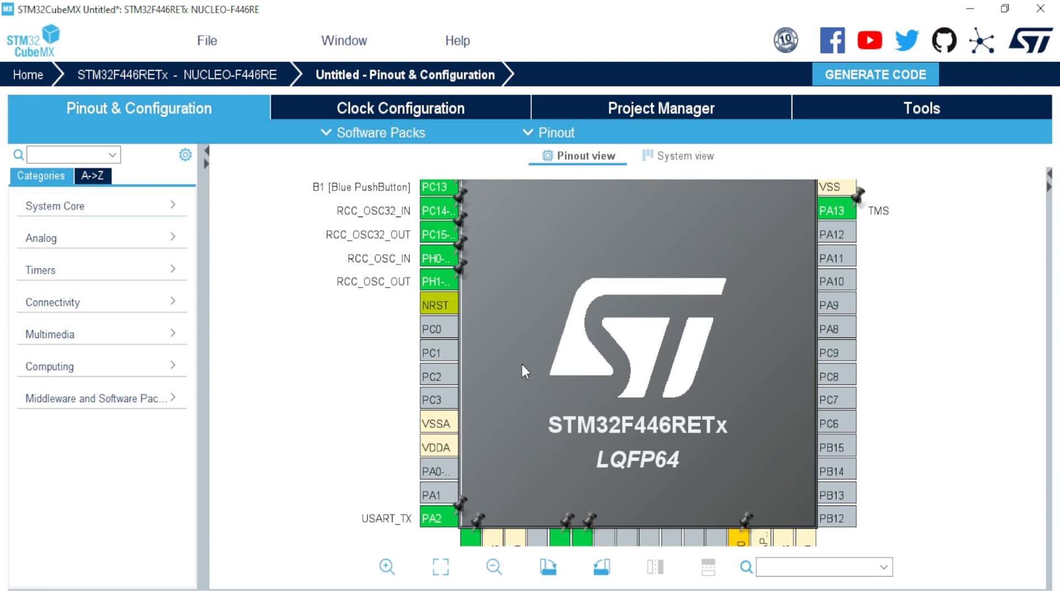
drag(586, 324, 526, 221)
scroll(533, 246, up, 3)
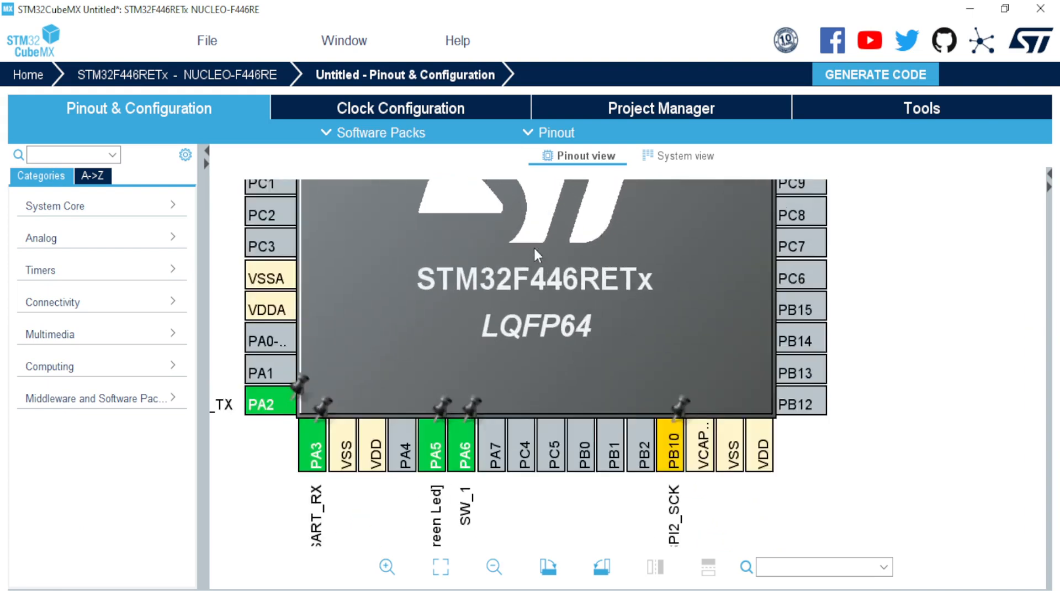
scroll(546, 287, up, 1)
drag(547, 302, 556, 60)
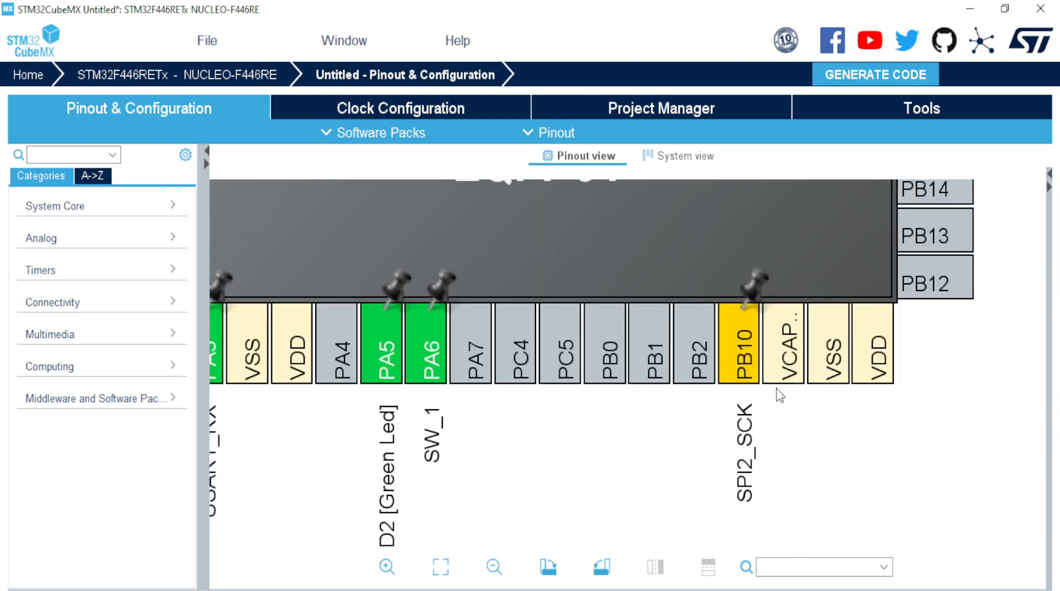
scroll(608, 378, down, 4)
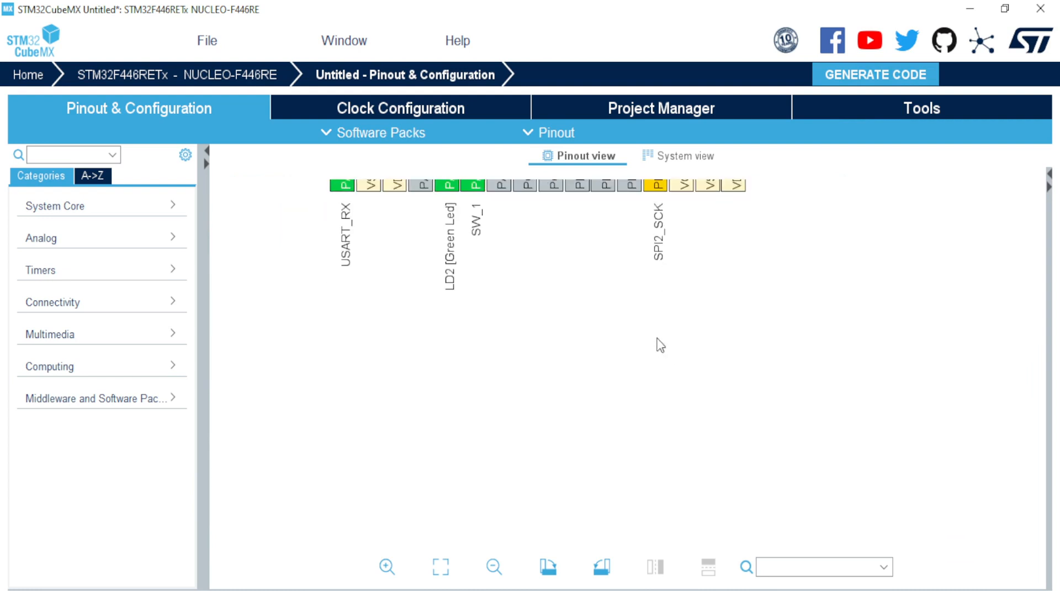
scroll(659, 501, up, 2)
drag(669, 275, 672, 409)
drag(620, 330, 638, 399)
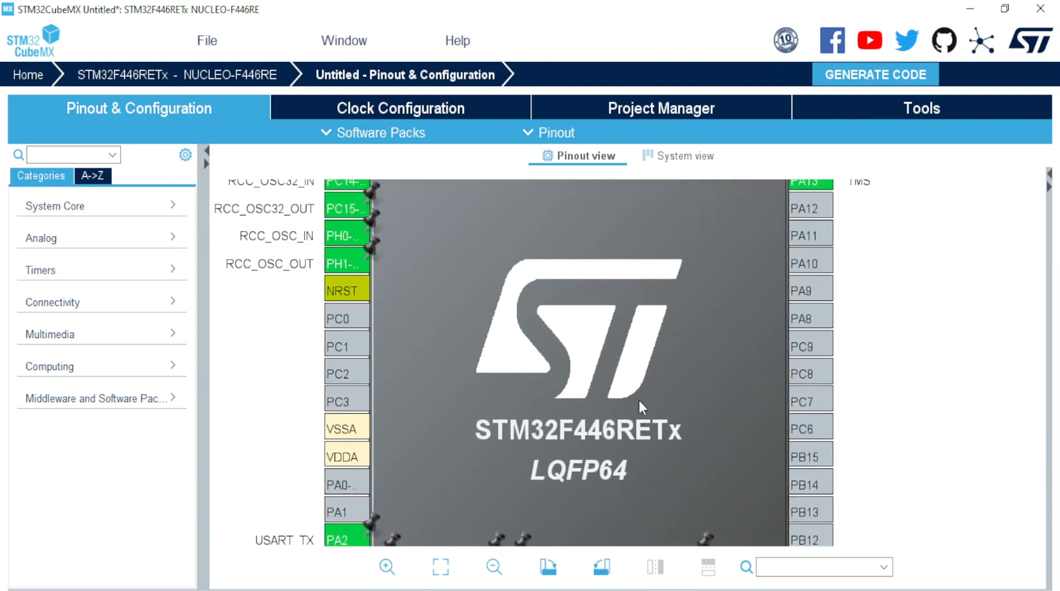
scroll(638, 398, down, 1)
scroll(640, 404, down, 1)
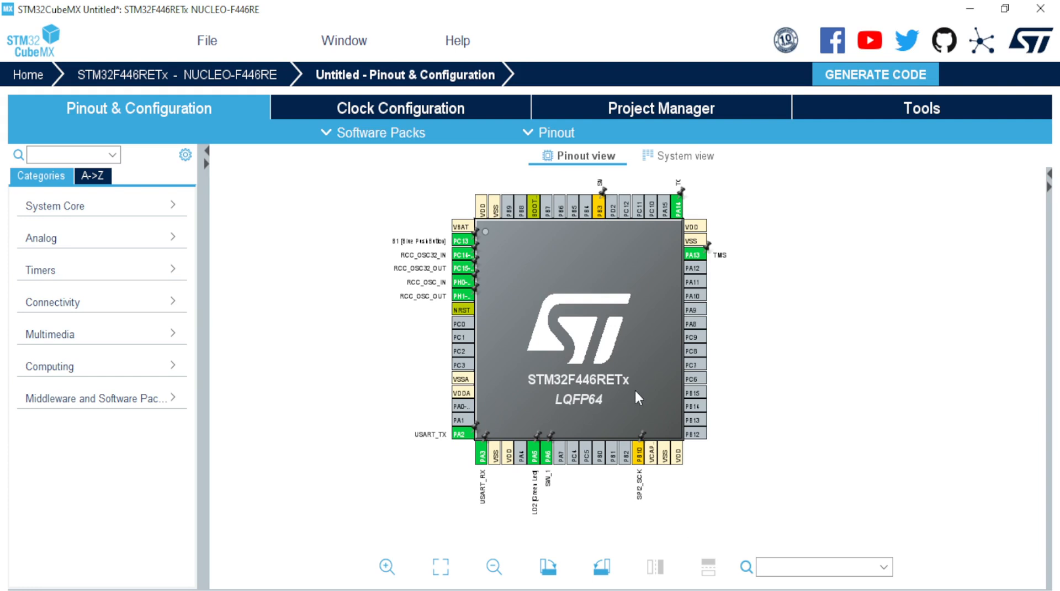
scroll(536, 503, up, 1)
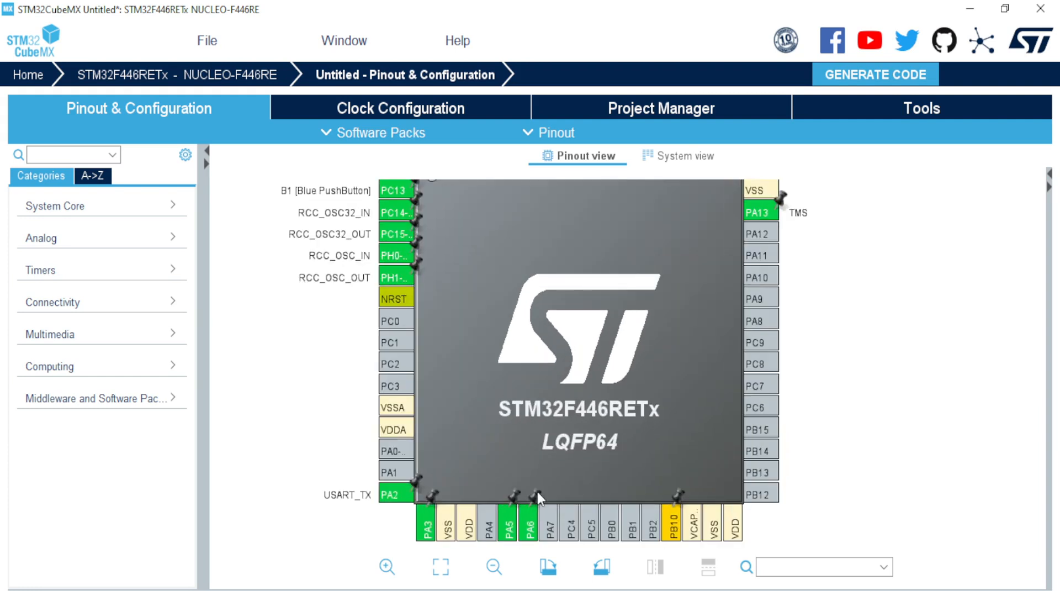
drag(541, 387, 542, 237)
scroll(556, 432, up, 2)
drag(539, 374, 623, 251)
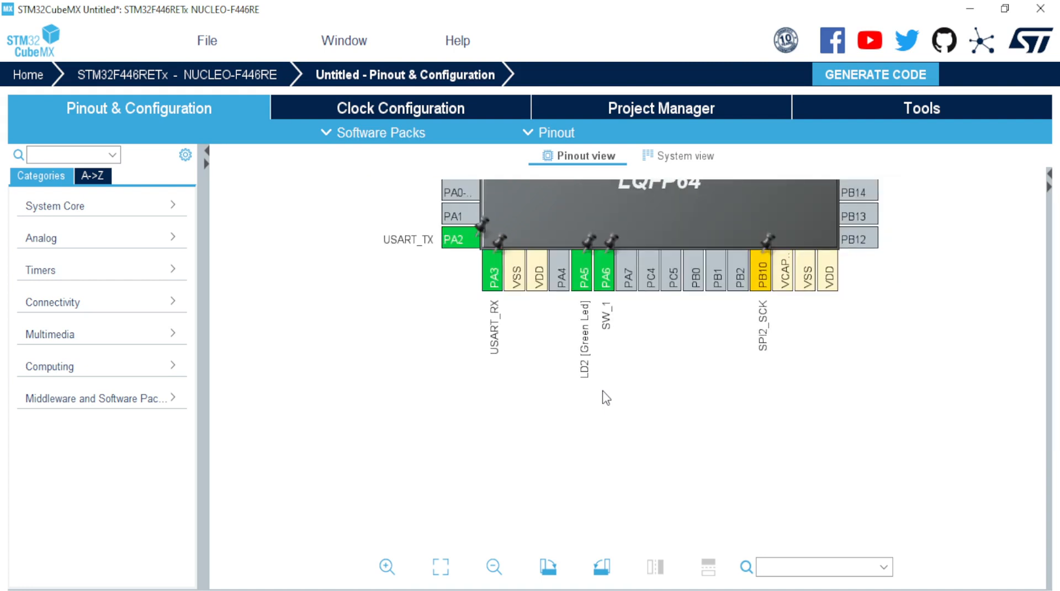
scroll(607, 395, down, 3)
click(604, 460)
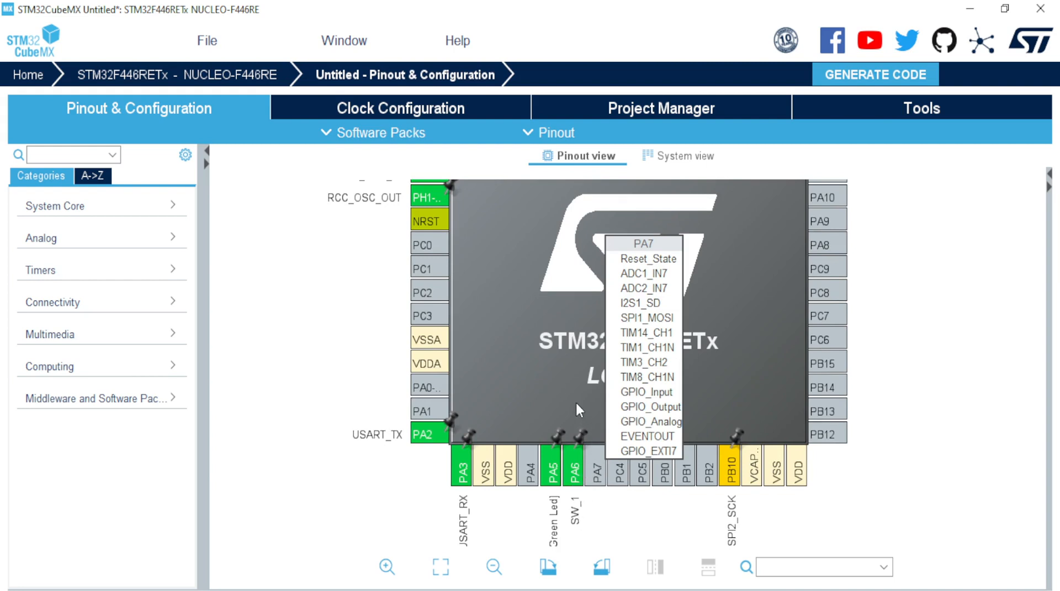
scroll(576, 404, down, 3)
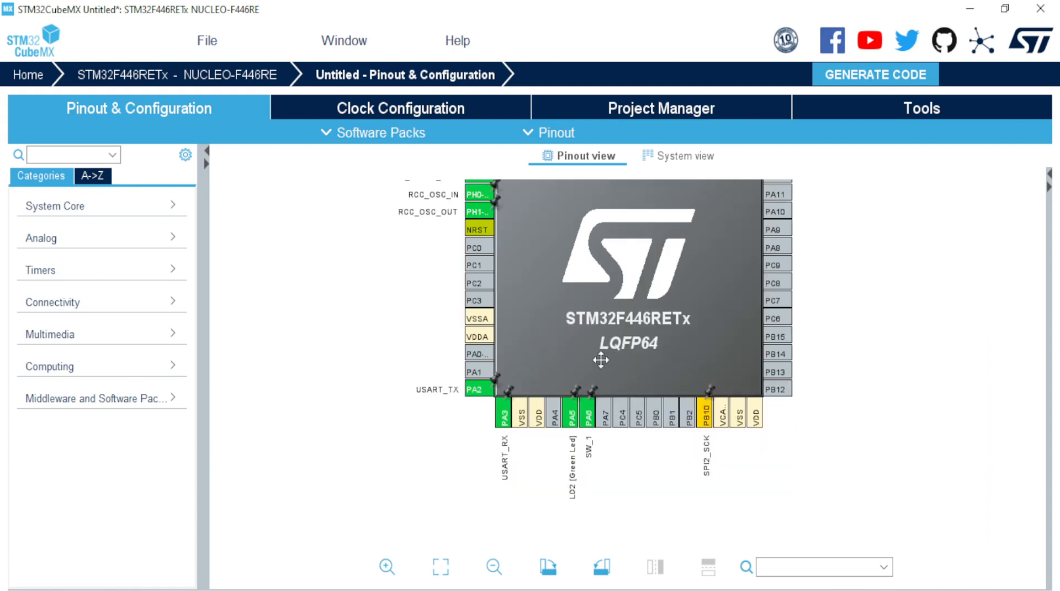
drag(600, 359, 553, 475)
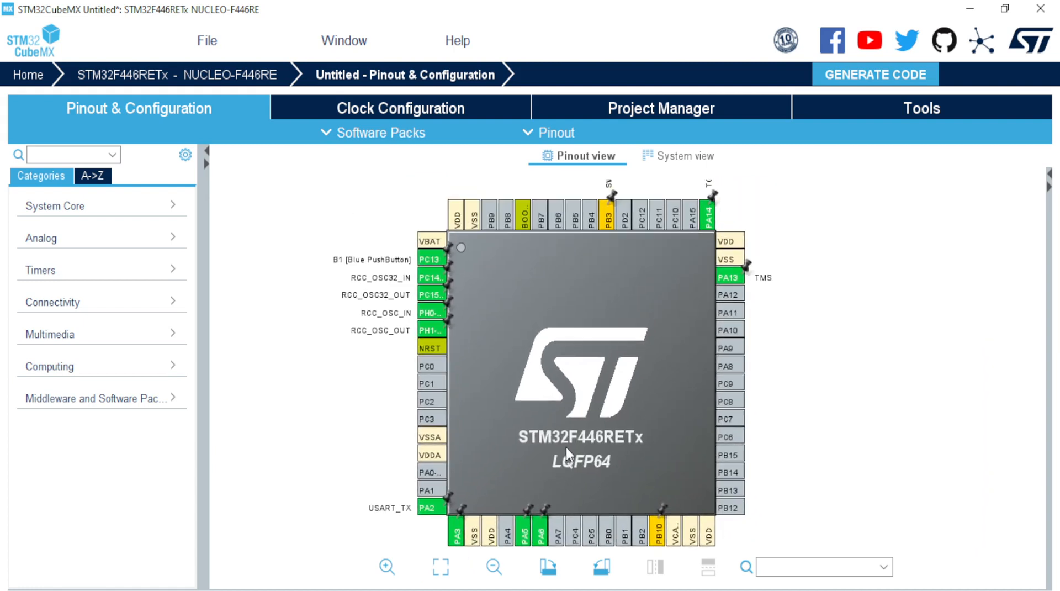
drag(567, 500, 560, 325)
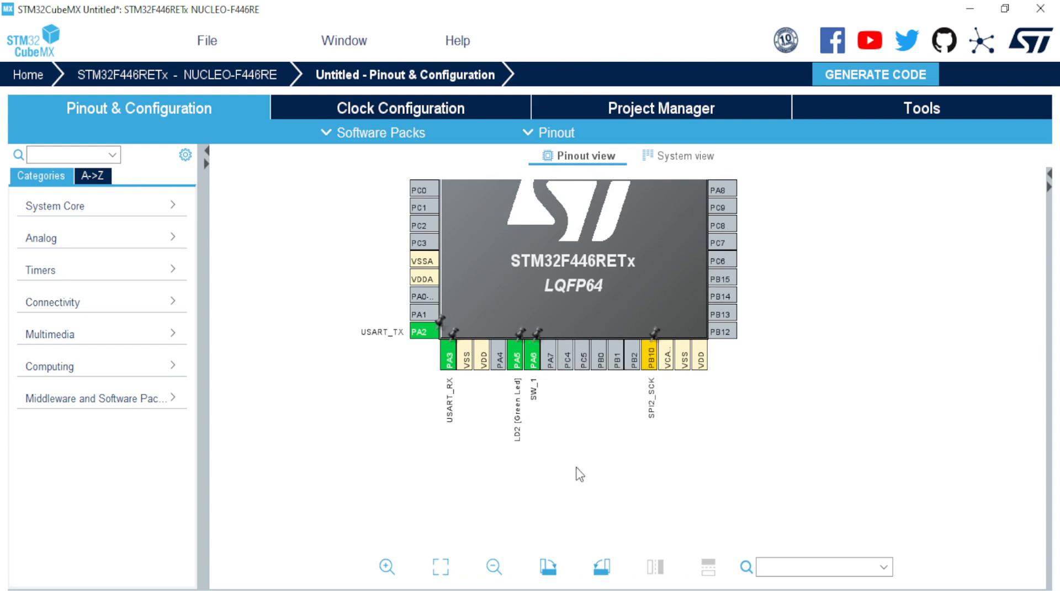
click(533, 360)
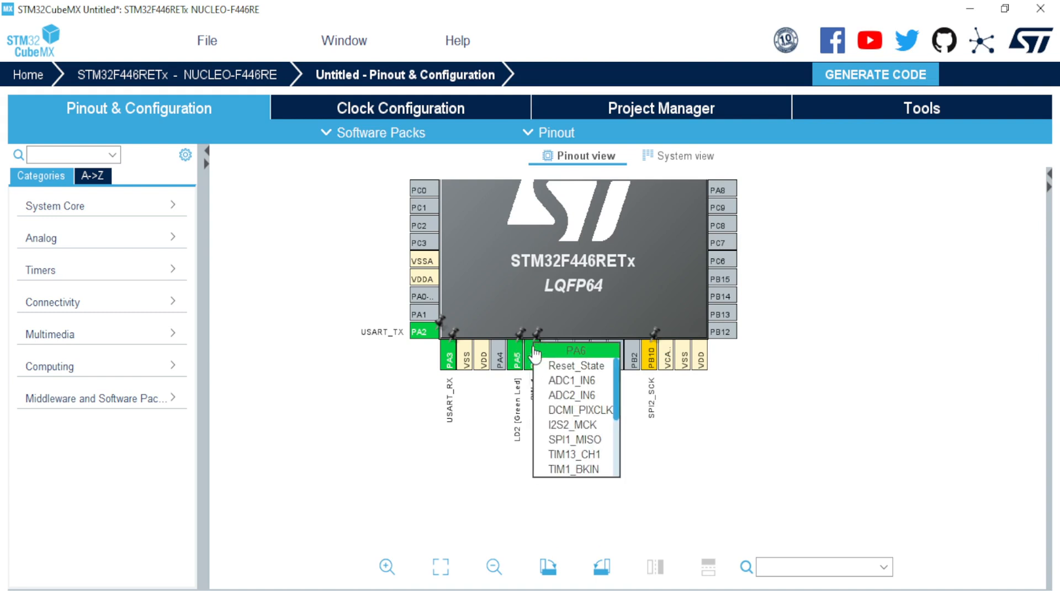
click(532, 350)
click(693, 481)
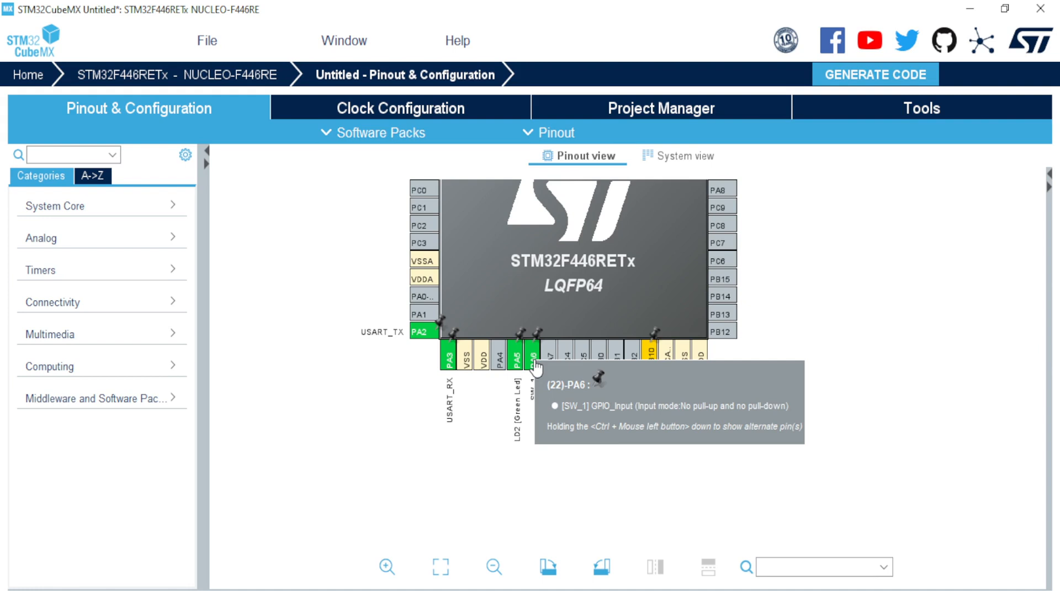
scroll(541, 397, up, 2)
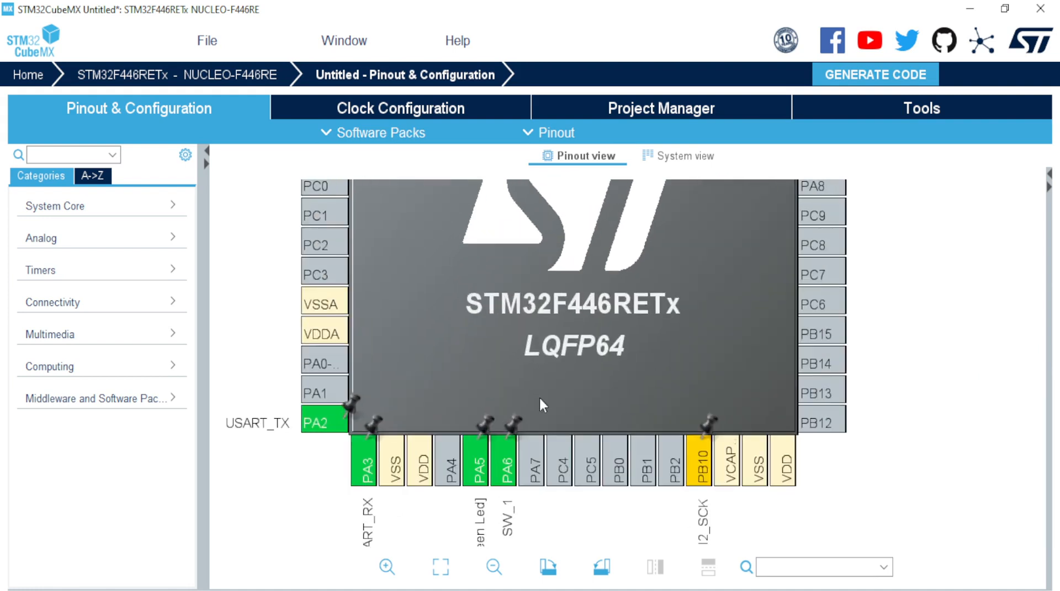
drag(519, 459, 521, 327)
scroll(496, 472, up, 1)
drag(494, 481, 494, 396)
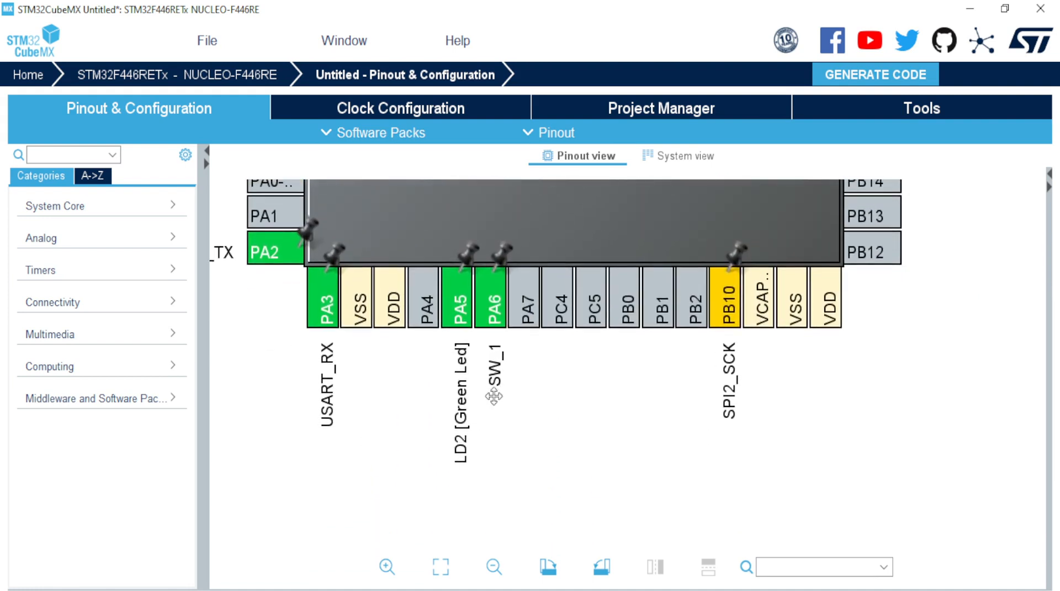
scroll(494, 396, up, 1)
mouse_move(481, 384)
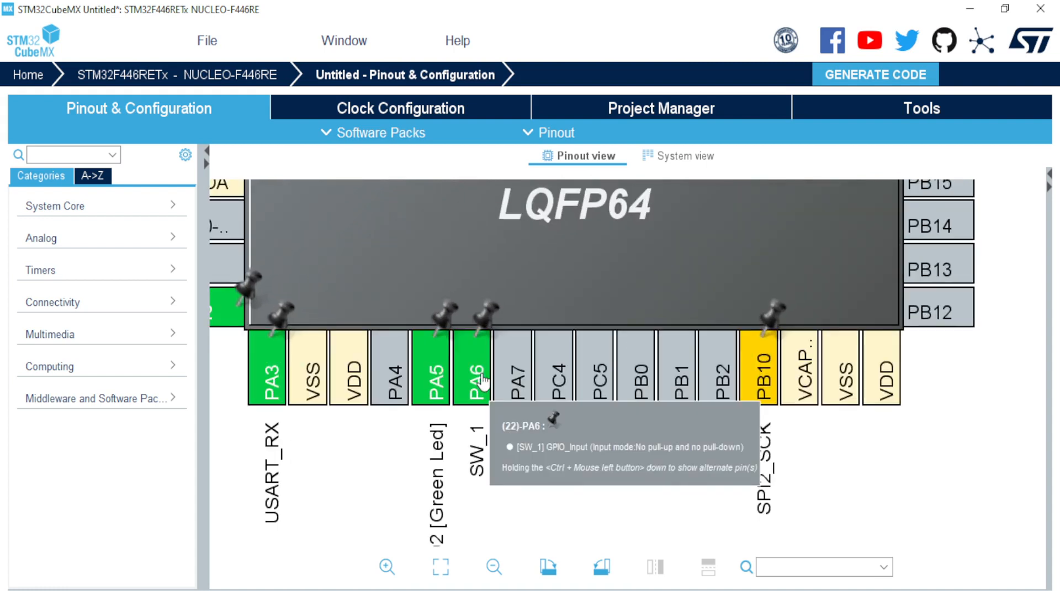
drag(479, 380, 478, 418)
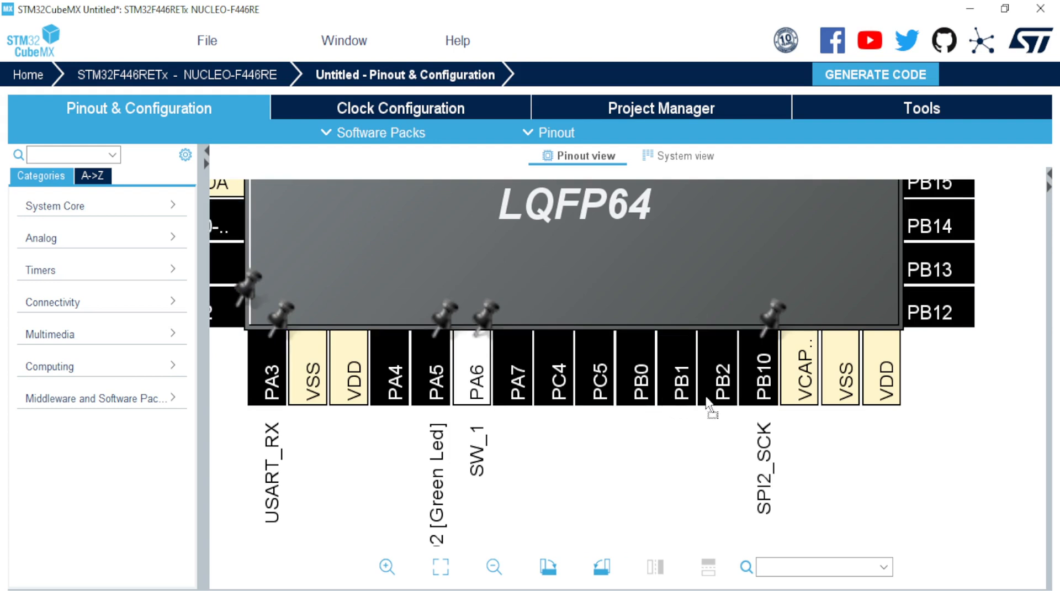
Step: Ctrl+drag the SW_1 signal from PA6 onto PB1, freeing PA6
scroll(668, 457, down, 3)
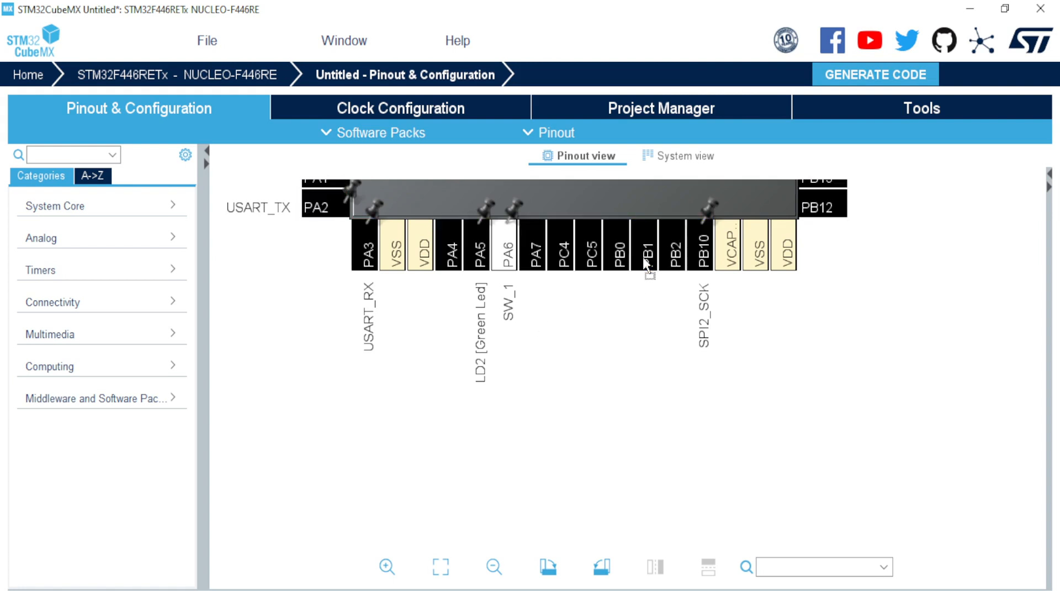
drag(645, 259, 644, 259)
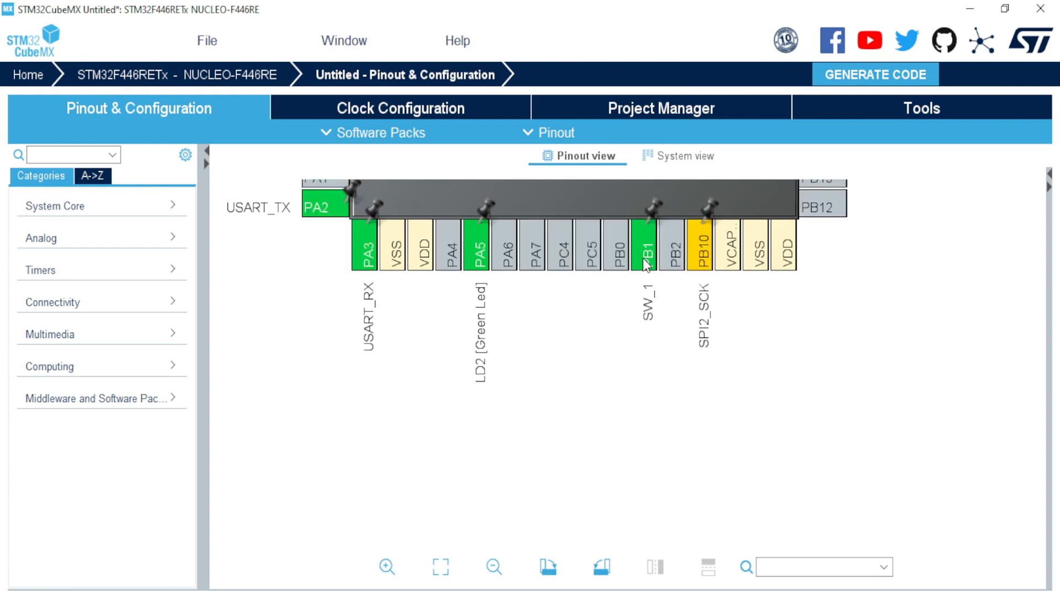
Step: Show SW_1's alternate pins and relocate it from PB1 to PC9, freeing PB1
drag(593, 368, 549, 508)
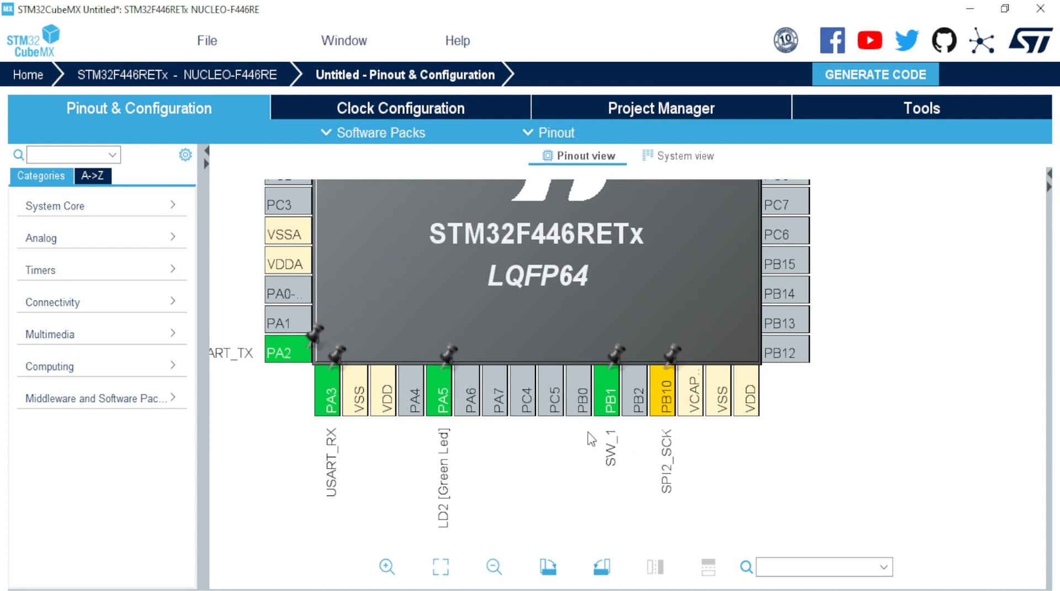
mouse_move(607, 413)
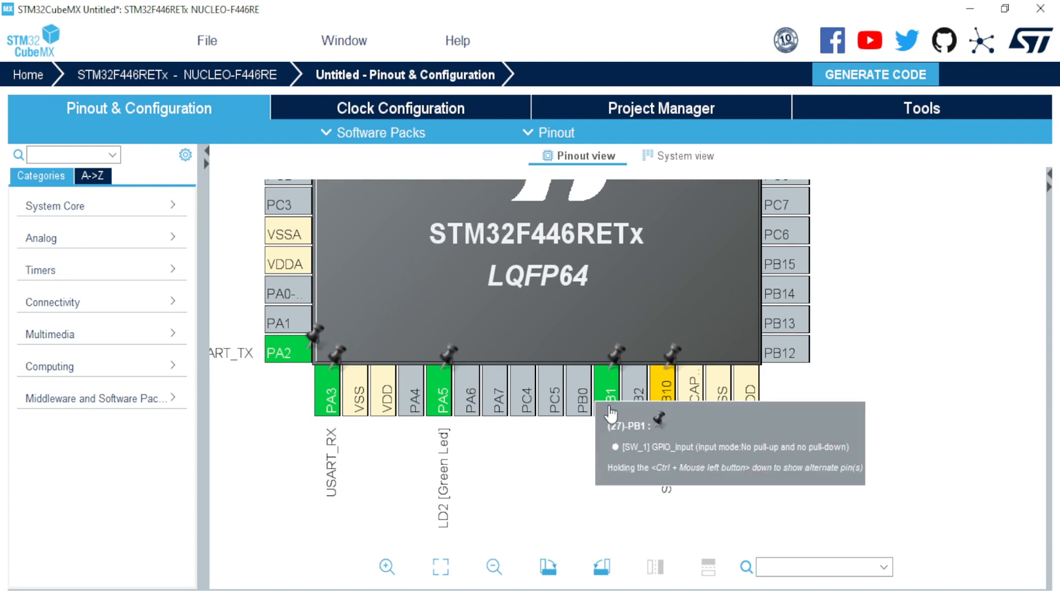
scroll(862, 430, down, 3)
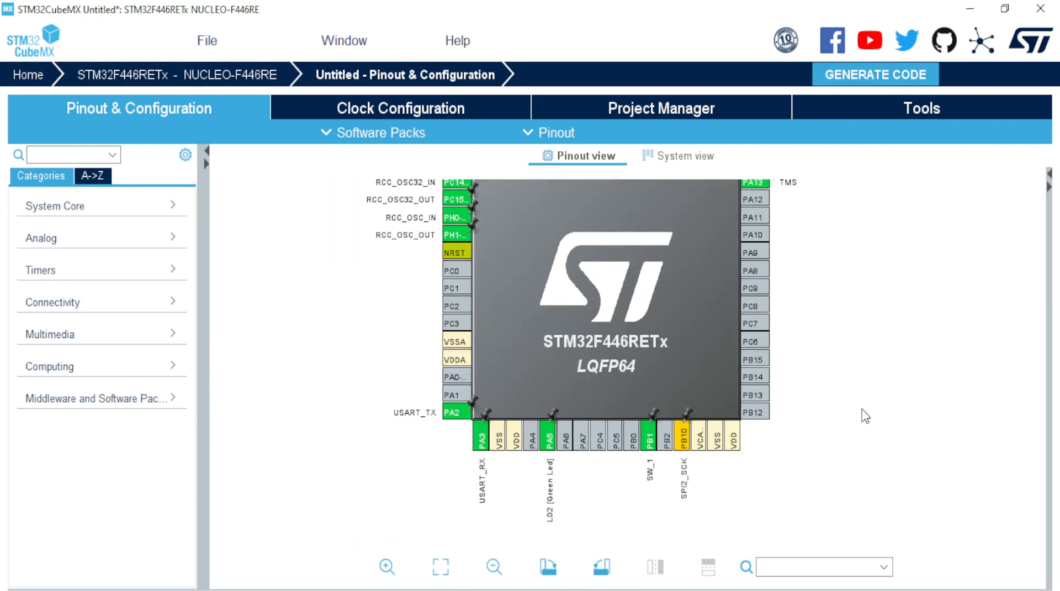
ctrl+click(651, 444)
drag(654, 446, 757, 285)
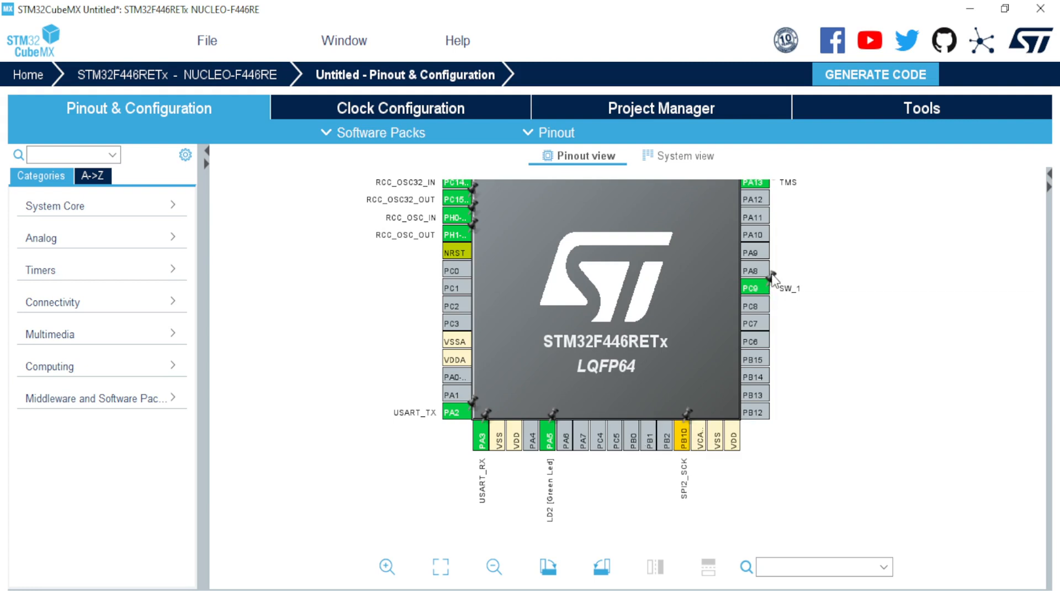
scroll(786, 299, up, 1)
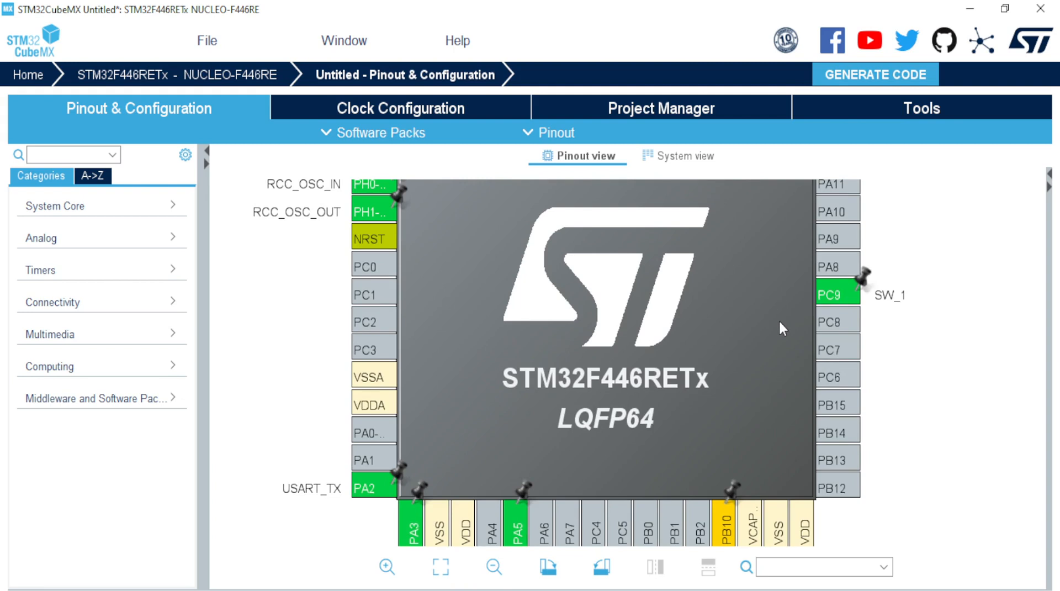
drag(592, 457, 577, 247)
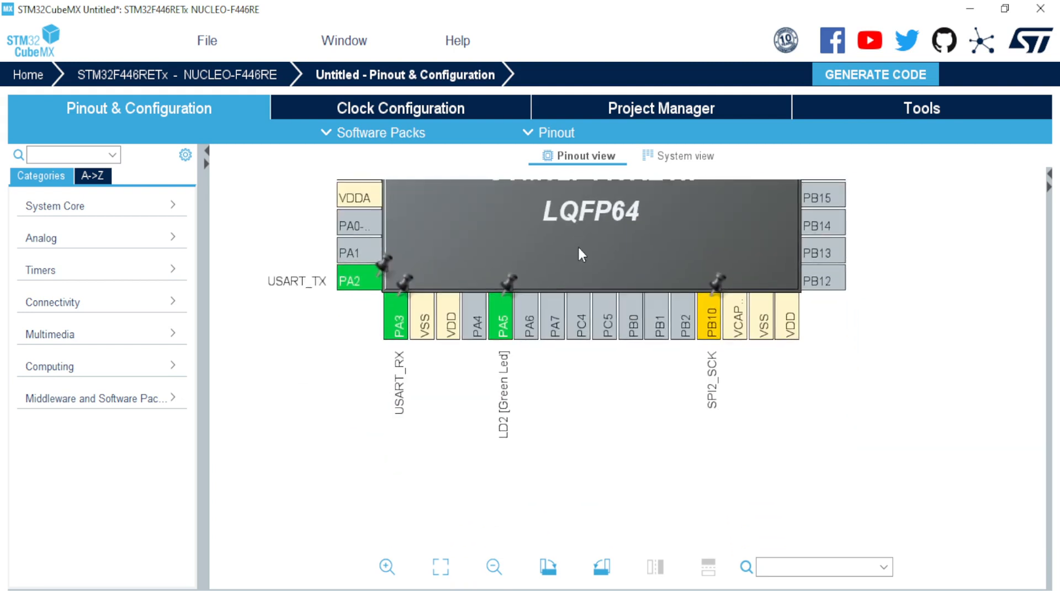
Step: Set PA7 to SPI1_MOSI, reset it to Reset_State, then assign SPI1_MOSI again
click(554, 329)
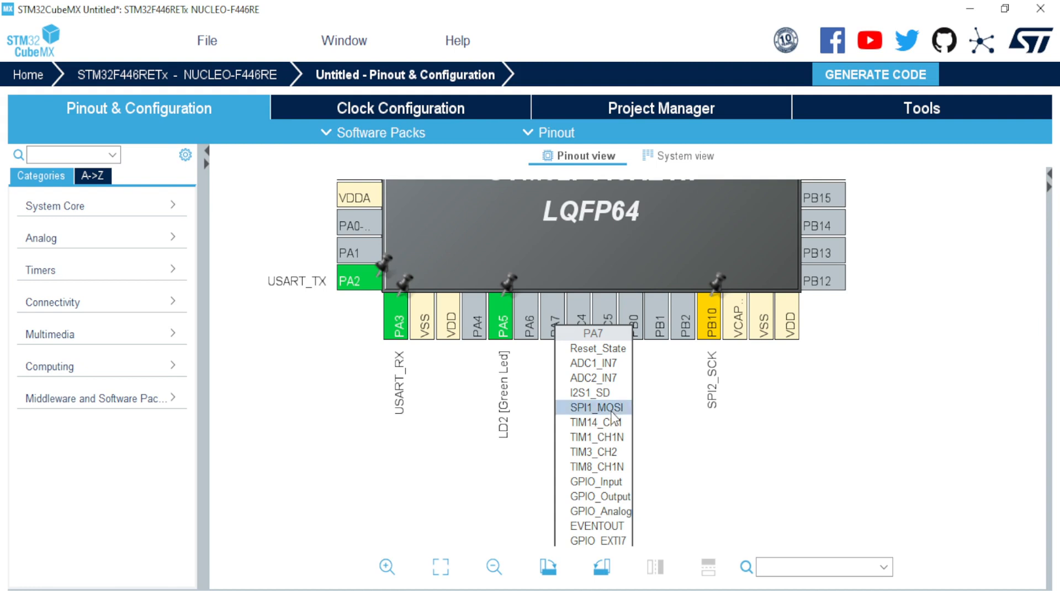
click(608, 407)
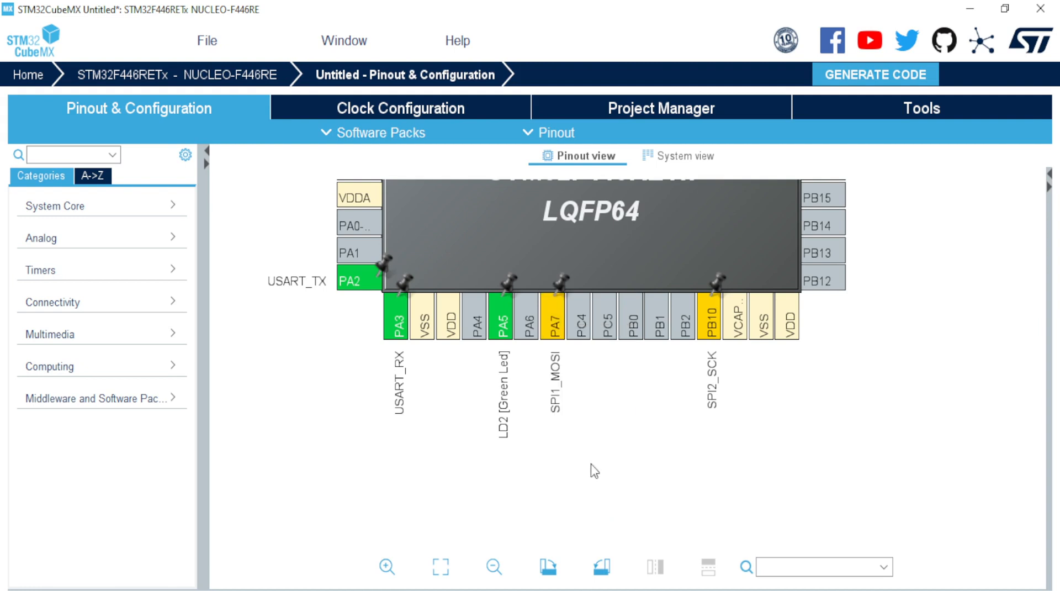
click(556, 321)
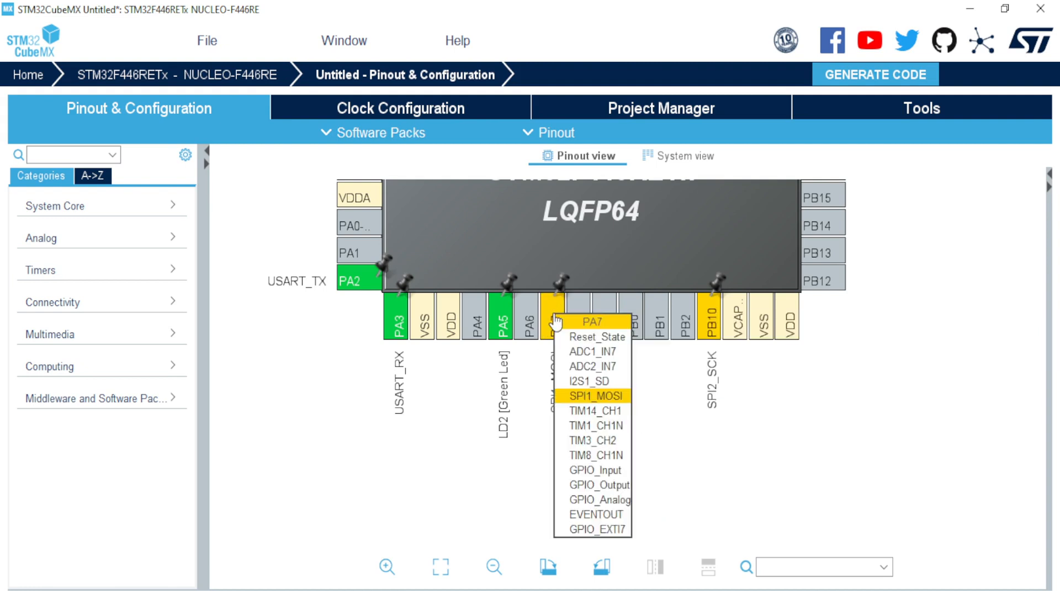
click(595, 396)
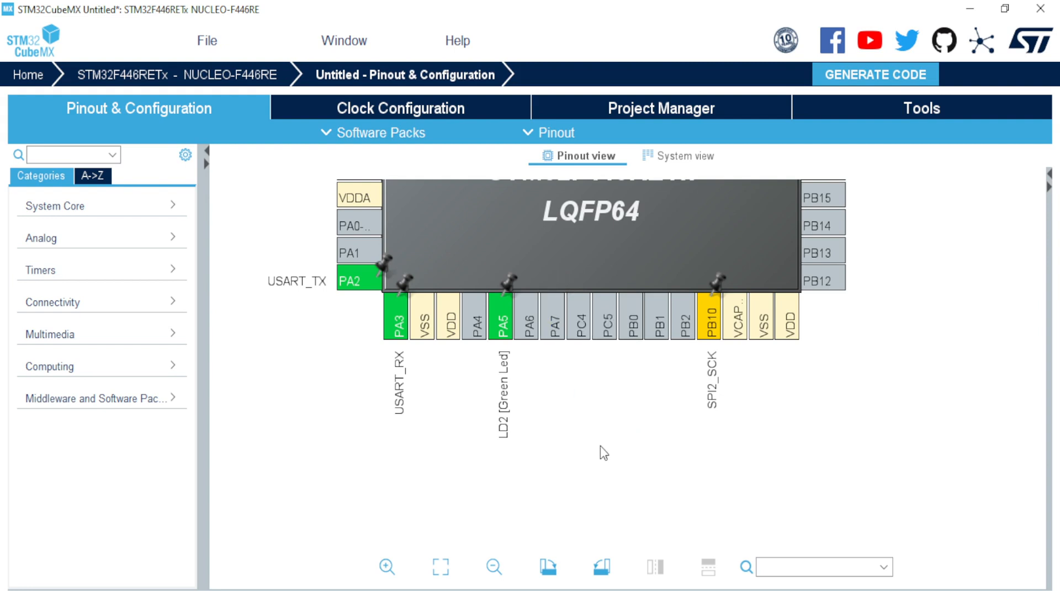
click(563, 332)
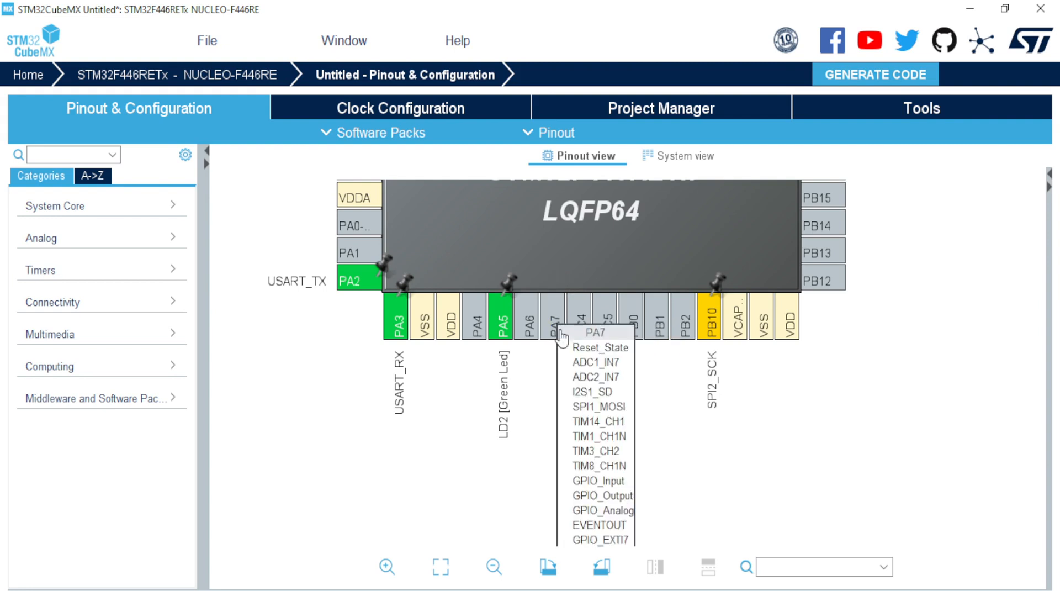
click(603, 406)
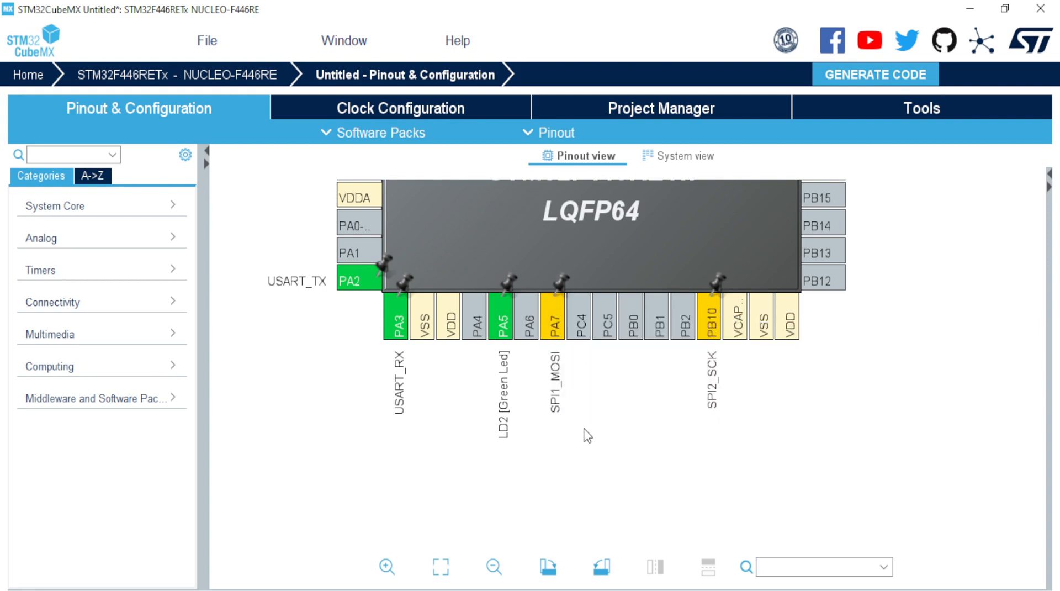
scroll(586, 411, up, 2)
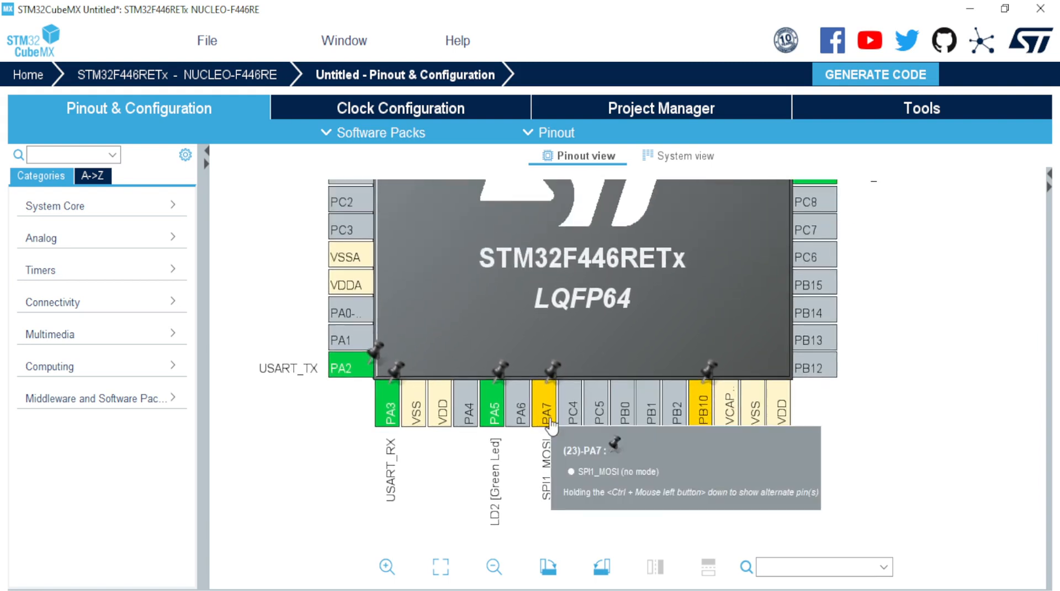
Step: Move SPI1_MOSI from PA7 to its alternate pin PB5 on the top edge, freeing PA7
scroll(588, 445, down, 2)
scroll(598, 453, up, 3)
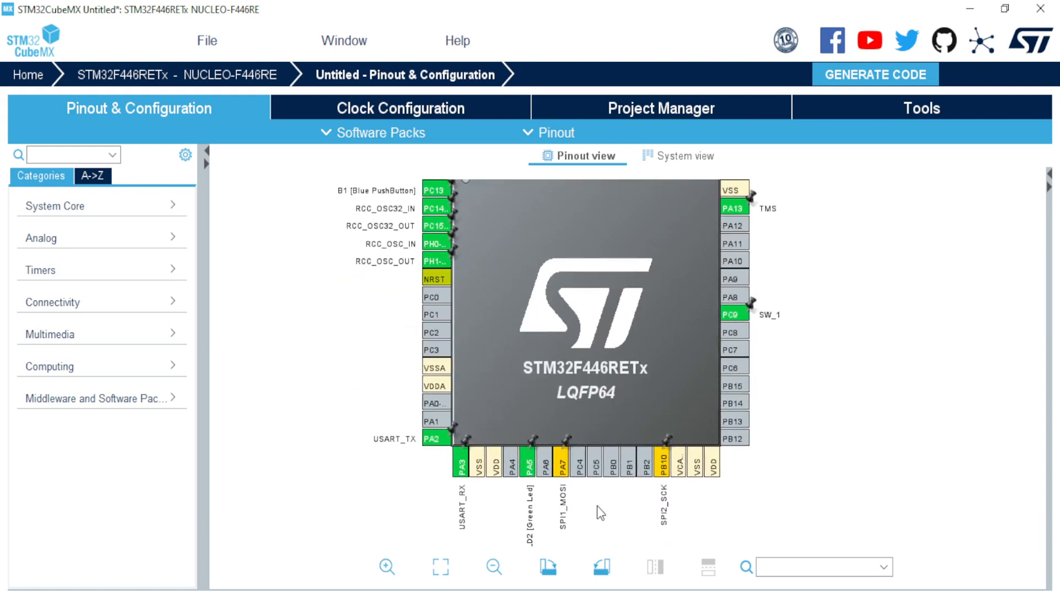
scroll(611, 390, down, 1)
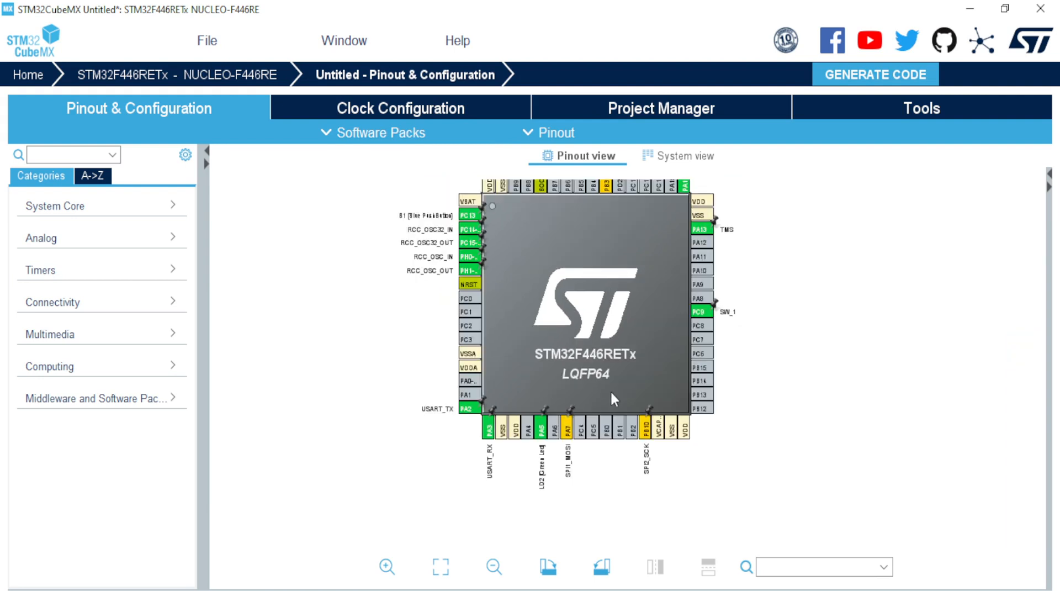
scroll(612, 394, down, 1)
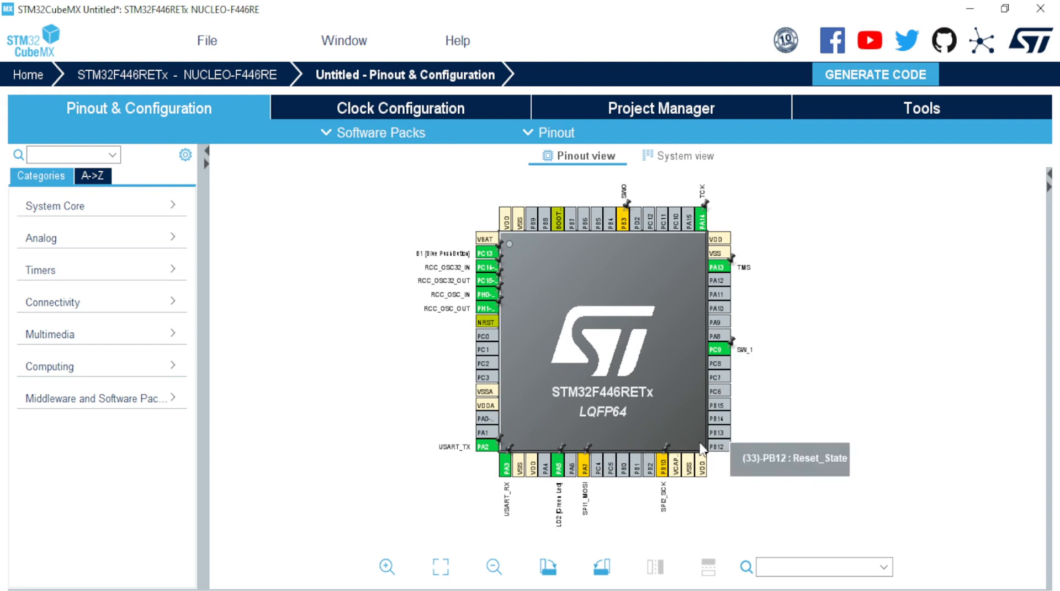
ctrl+click(584, 473)
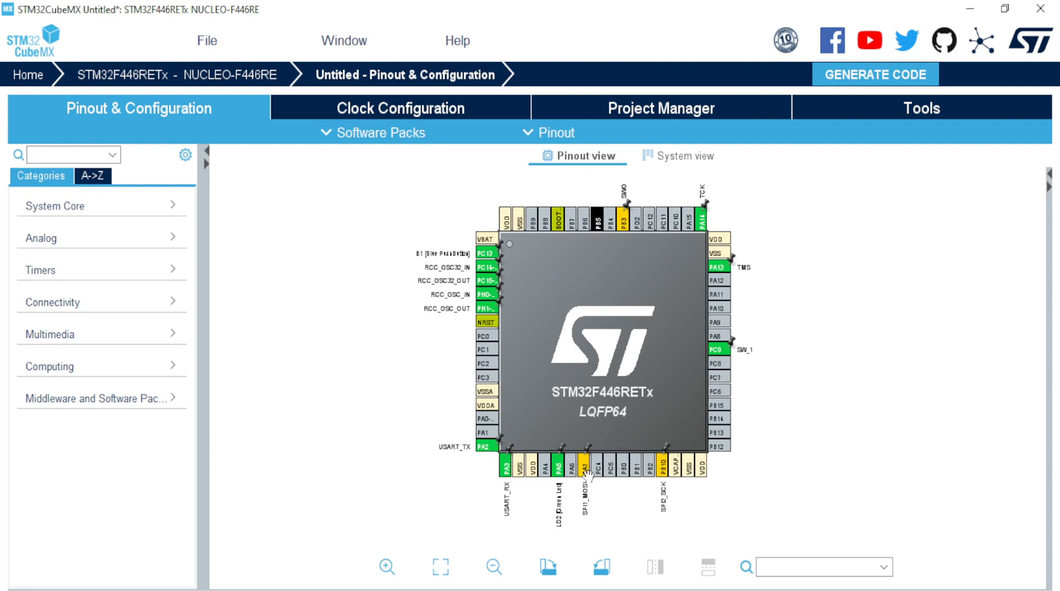
drag(589, 475, 593, 222)
drag(598, 220, 597, 221)
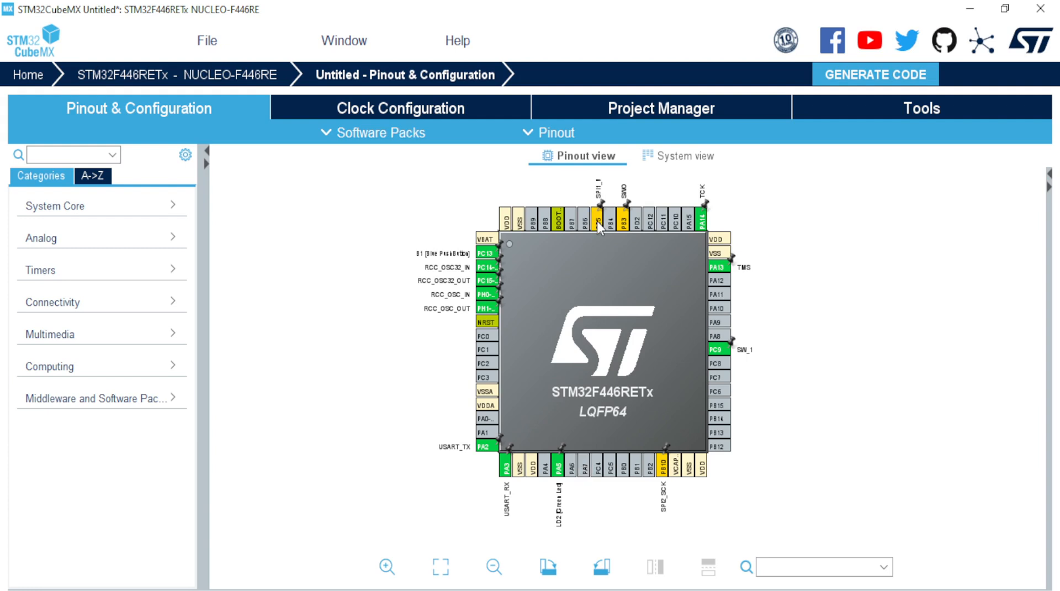
scroll(592, 489, up, 3)
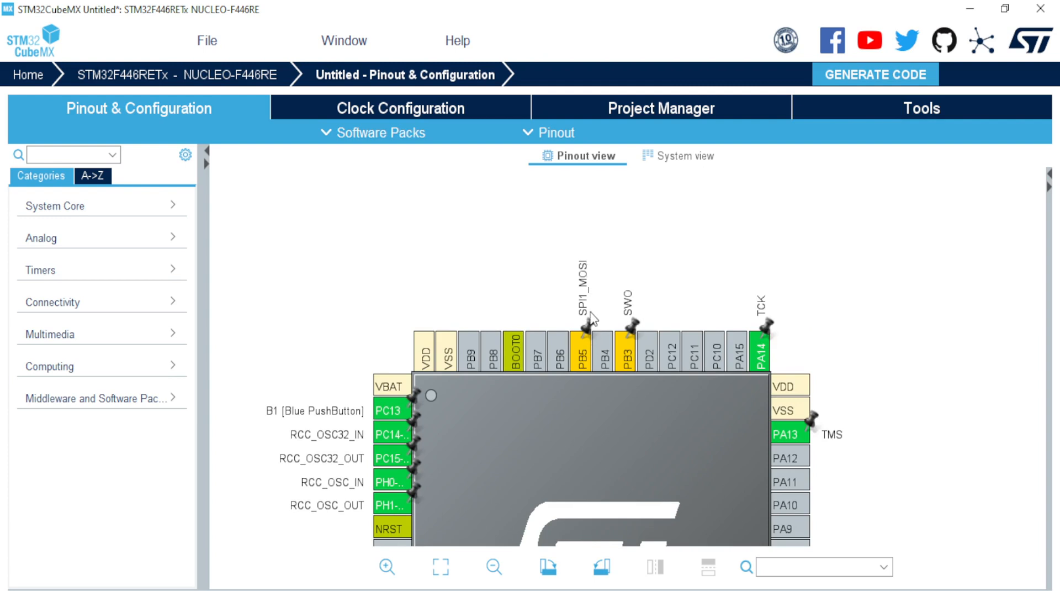
drag(566, 443, 578, 293)
scroll(578, 292, down, 3)
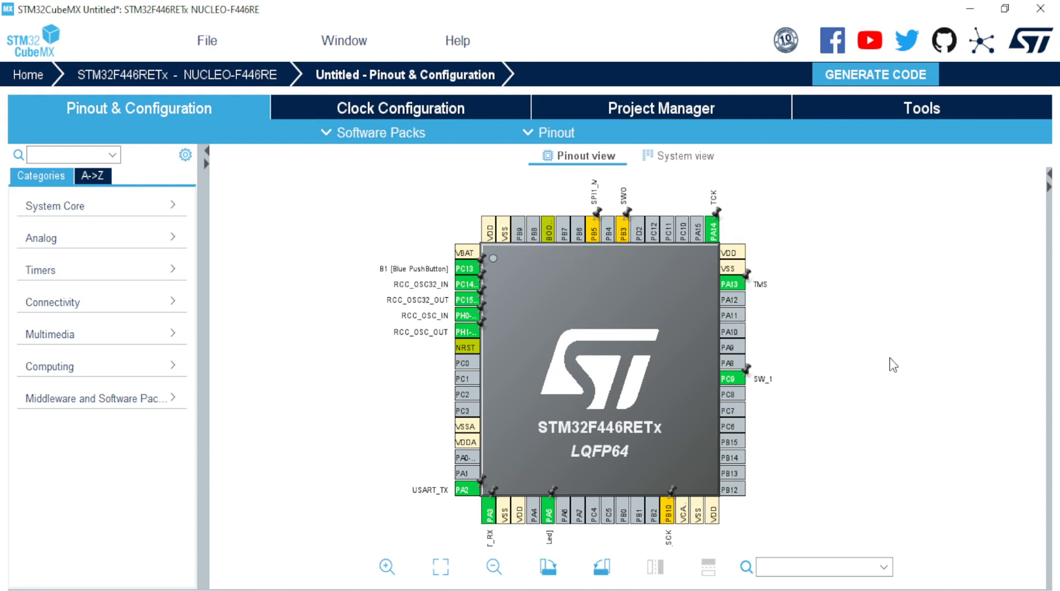
Step: Show the Clock Configuration tree, where SYSCLK and HCLK run at 84 MHz
click(407, 109)
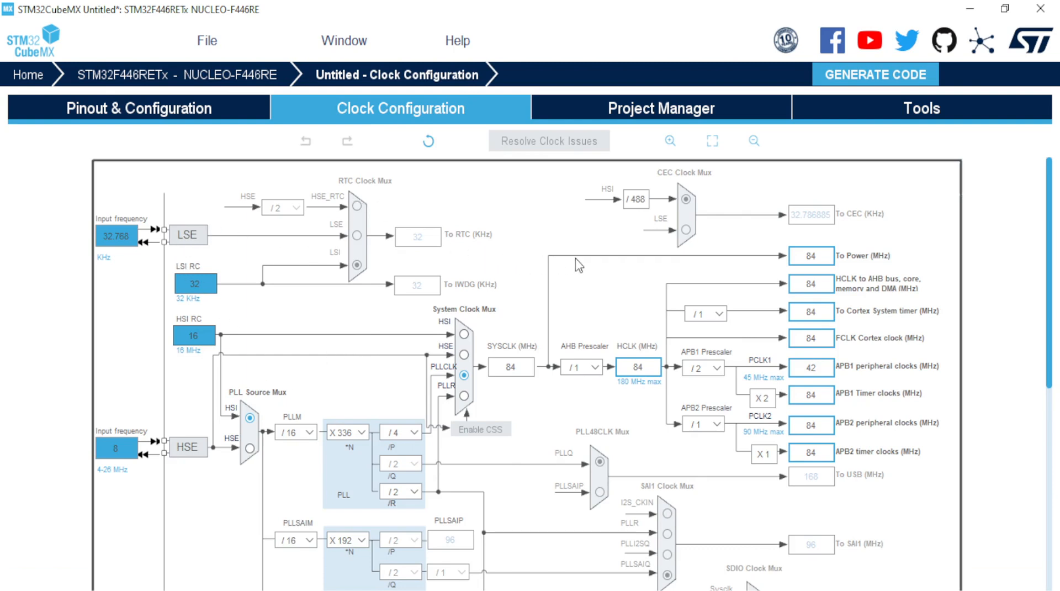
click(212, 109)
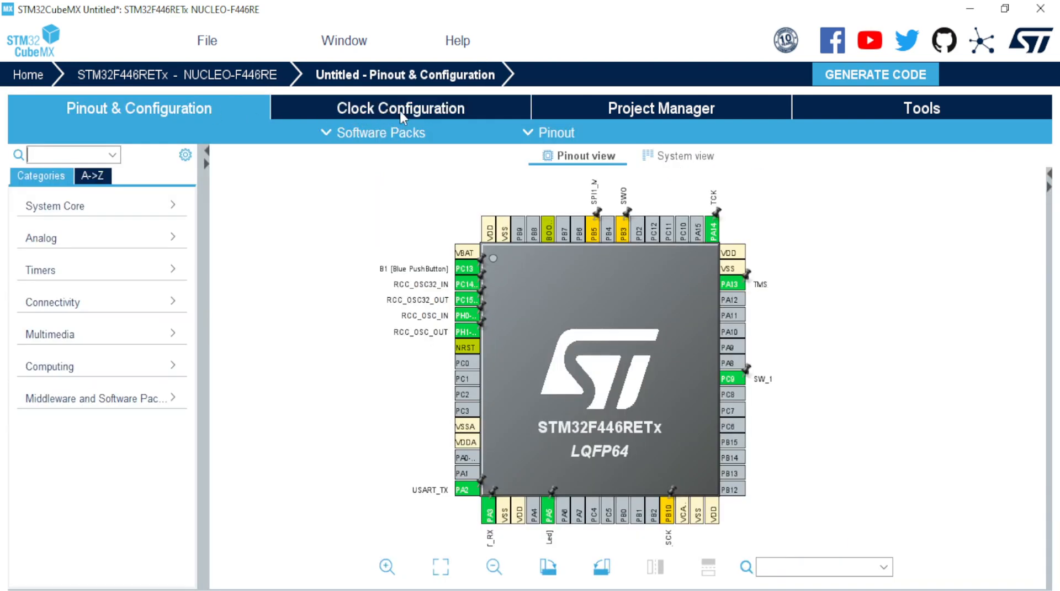
click(383, 113)
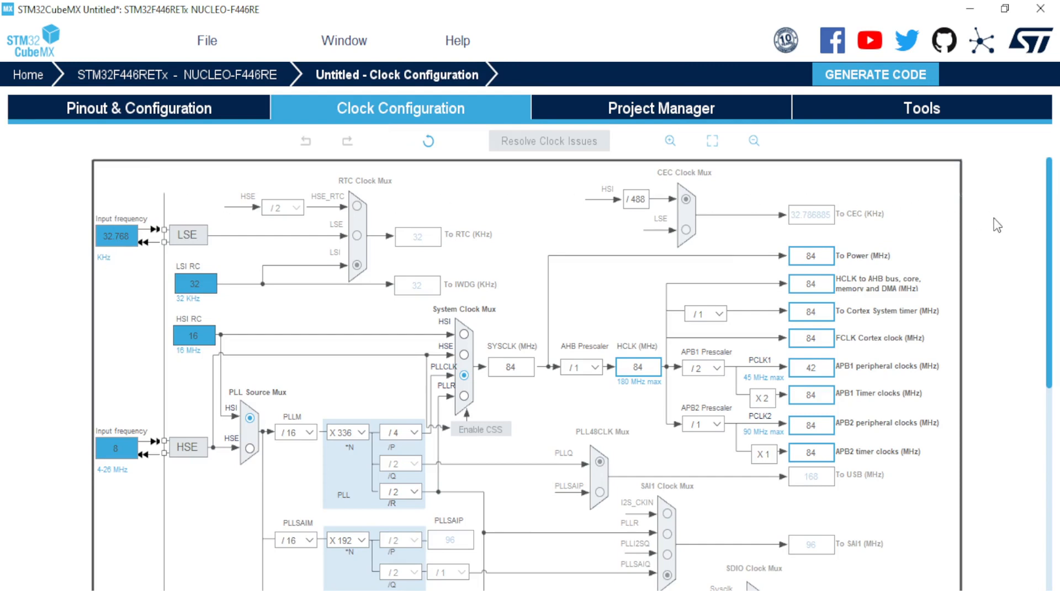
drag(1049, 222, 1054, 461)
drag(1054, 420, 1015, 214)
scroll(119, 519, up, 3)
scroll(417, 433, down, 5)
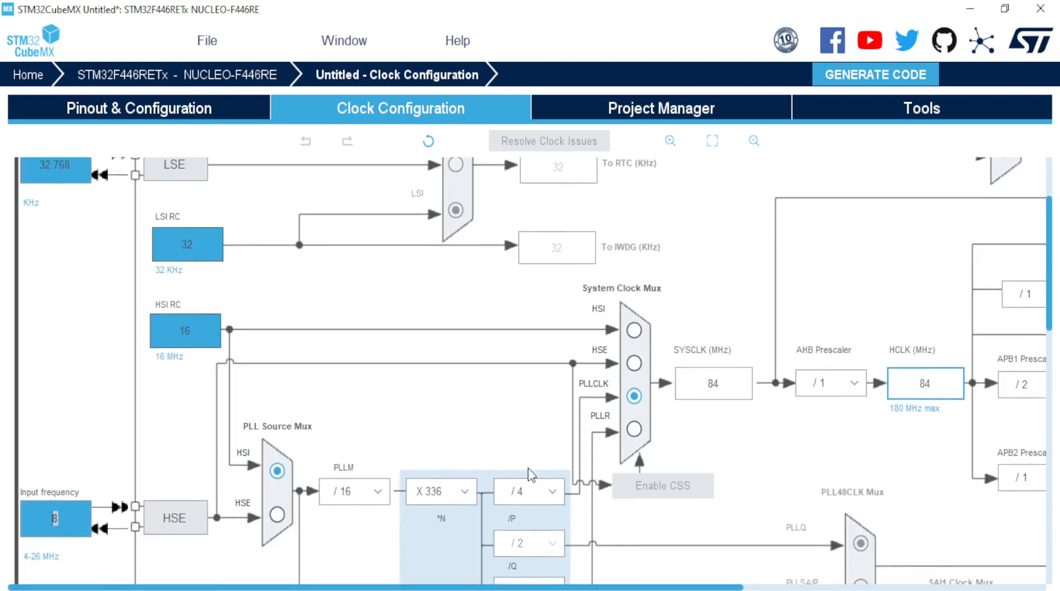
scroll(44, 475, down, 1)
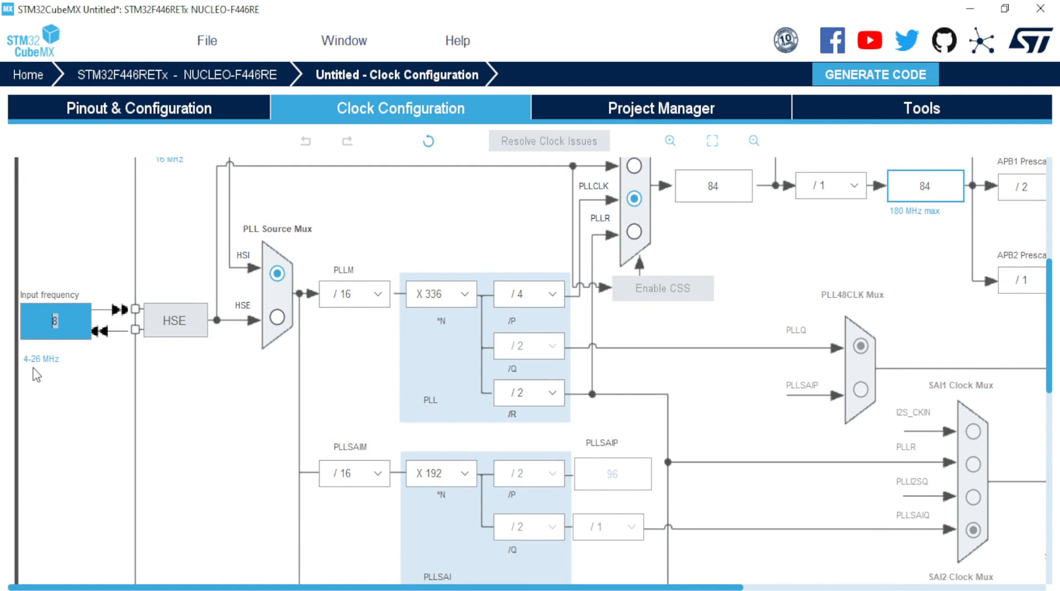
Step: Set the HSE input to 6 MHz and HCLK to 120 MHz, giving APB1 30 MHz and APB2 60 MHz
text(6)
scroll(737, 312, up, 2)
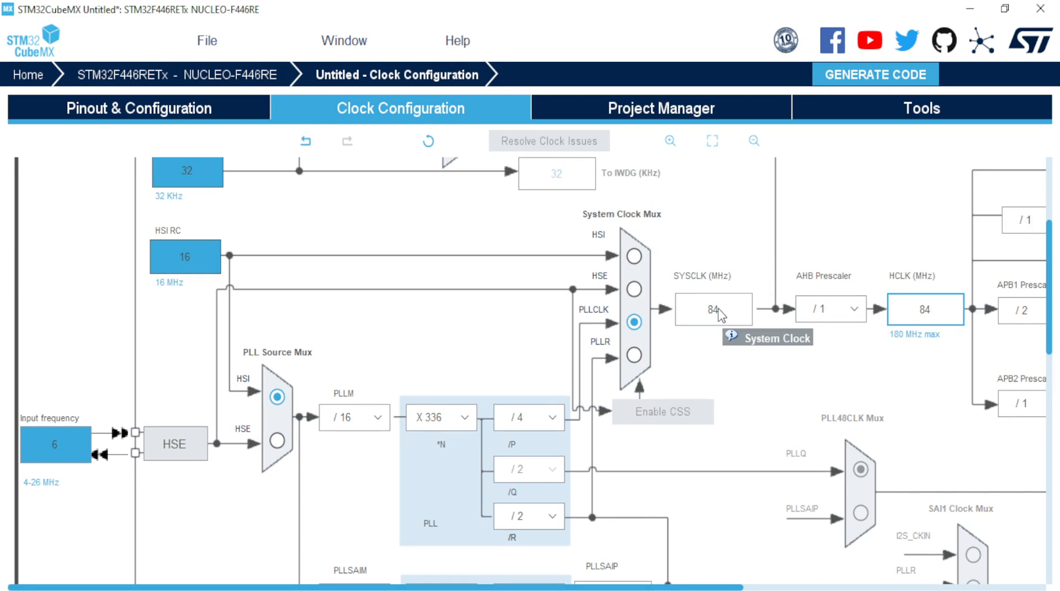
scroll(719, 313, right, 5)
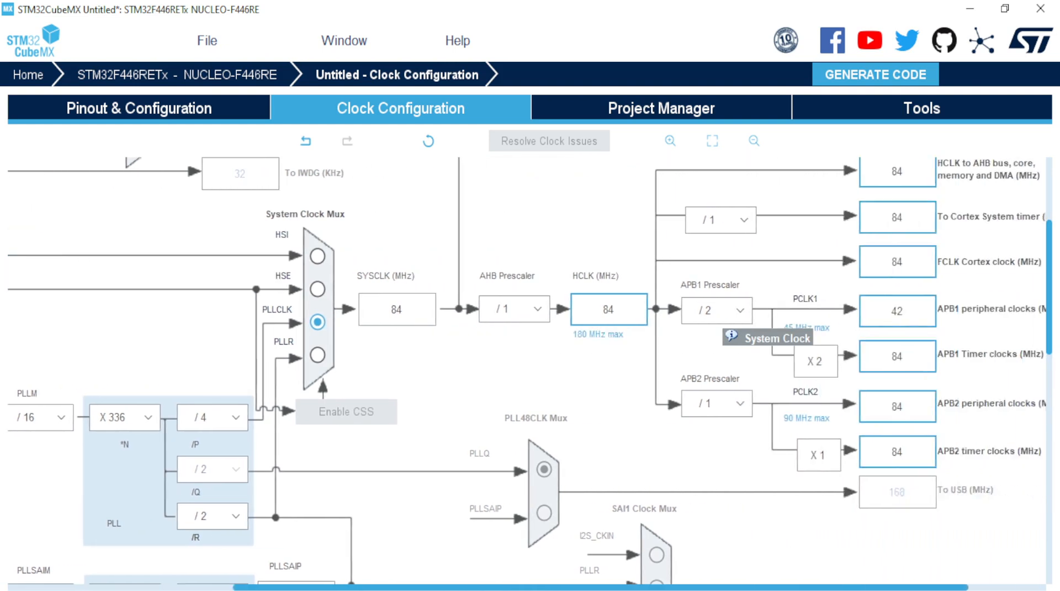
scroll(719, 312, right, 1)
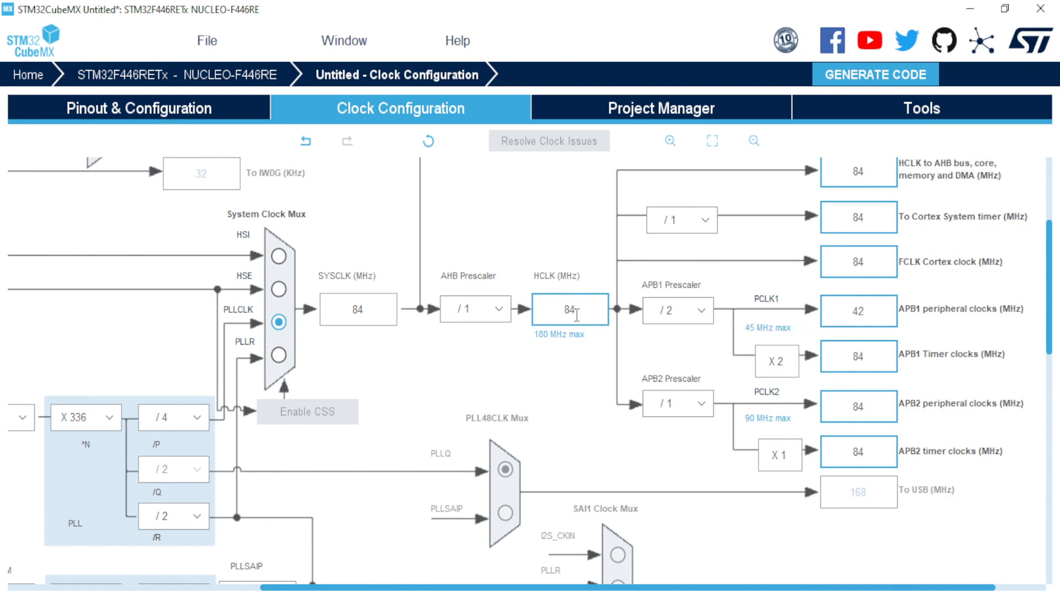
drag(579, 313, 564, 311)
text(120)
key(Return)
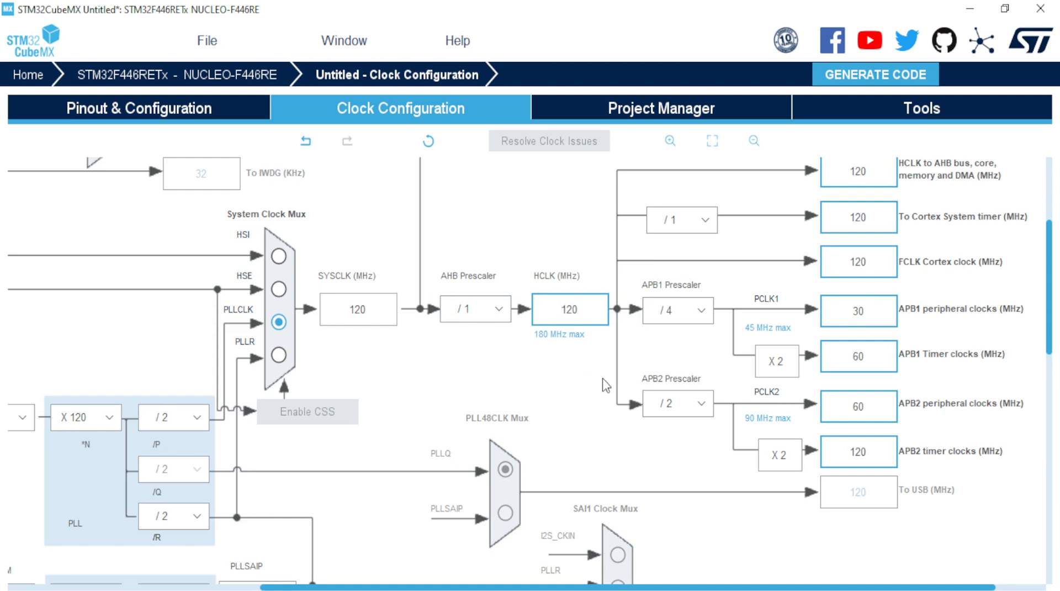
Step: Change HCLK from 120 to 180 MHz and recalculate the clock tree
mouse_move(1052, 310)
mouse_down()
mouse_move(1052, 264)
mouse_move(1050, 310)
mouse_up()
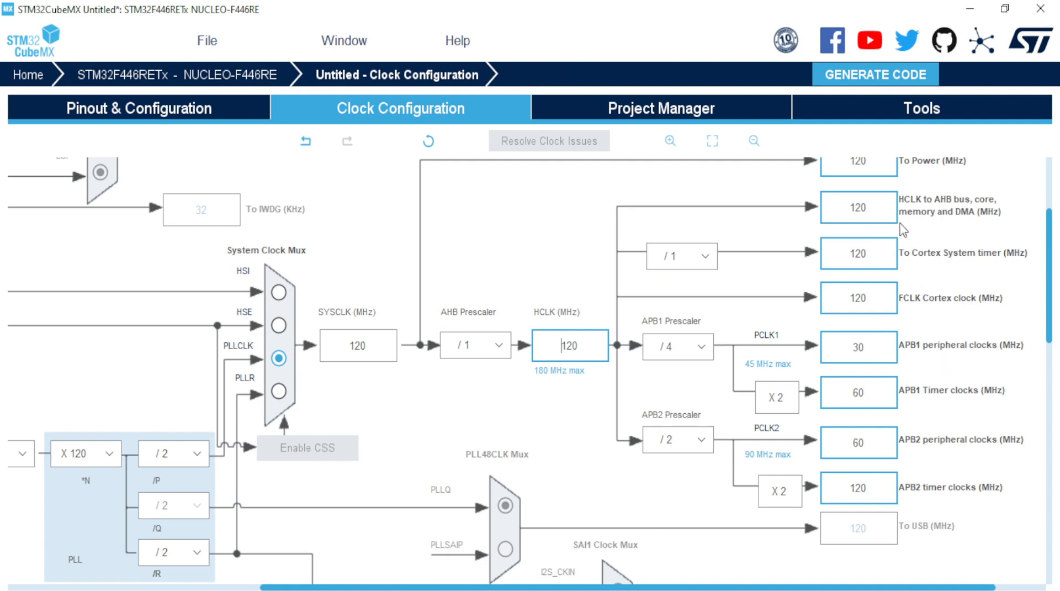
drag(589, 348, 551, 349)
text(180)
drag(1051, 336, 1043, 315)
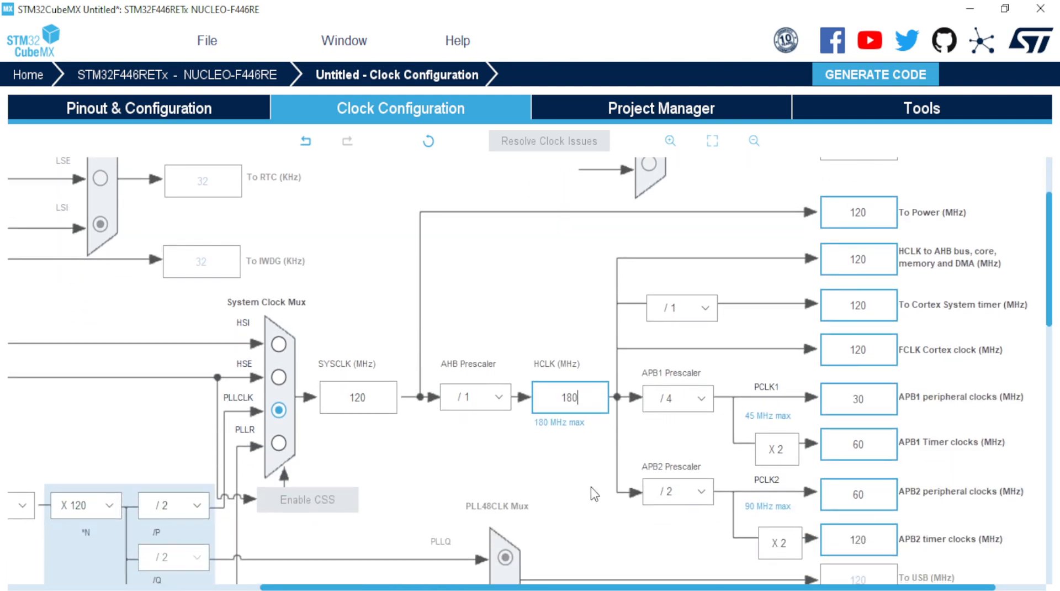
key(Return)
Step: Set HCLK to 100 MHz, giving PLL ×100, APB1 25 MHz and APB2 50 MHz
double_click(550, 396)
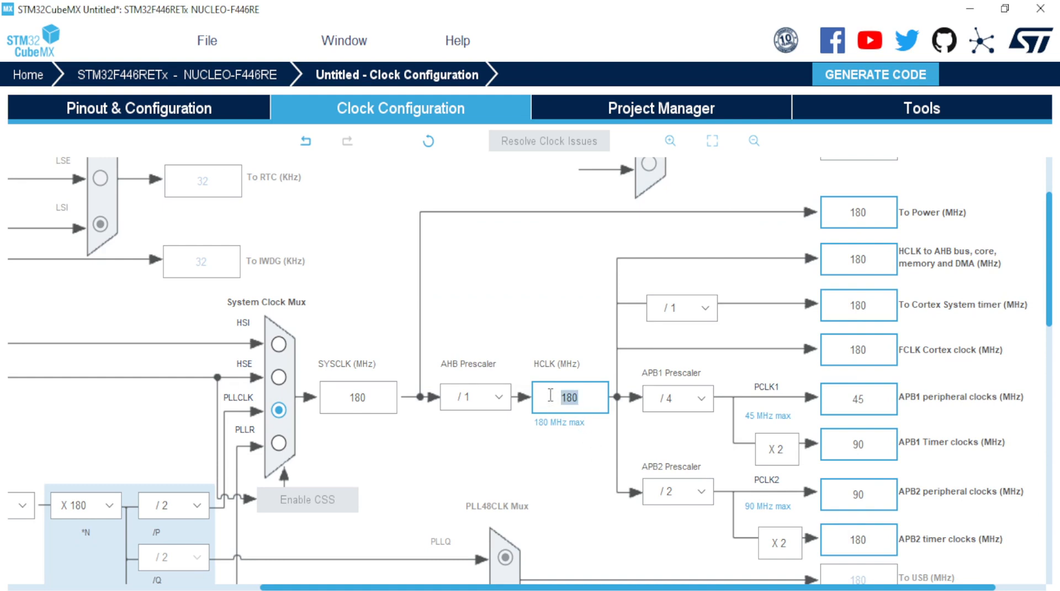
text(100)
key(Return)
drag(1053, 224, 1045, 194)
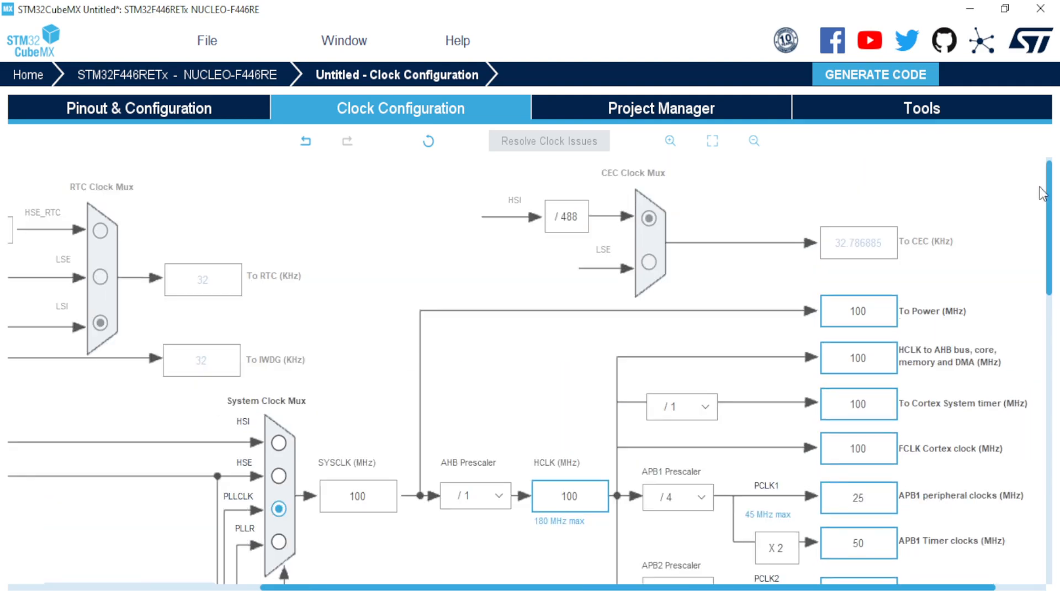
scroll(690, 374, down, 4)
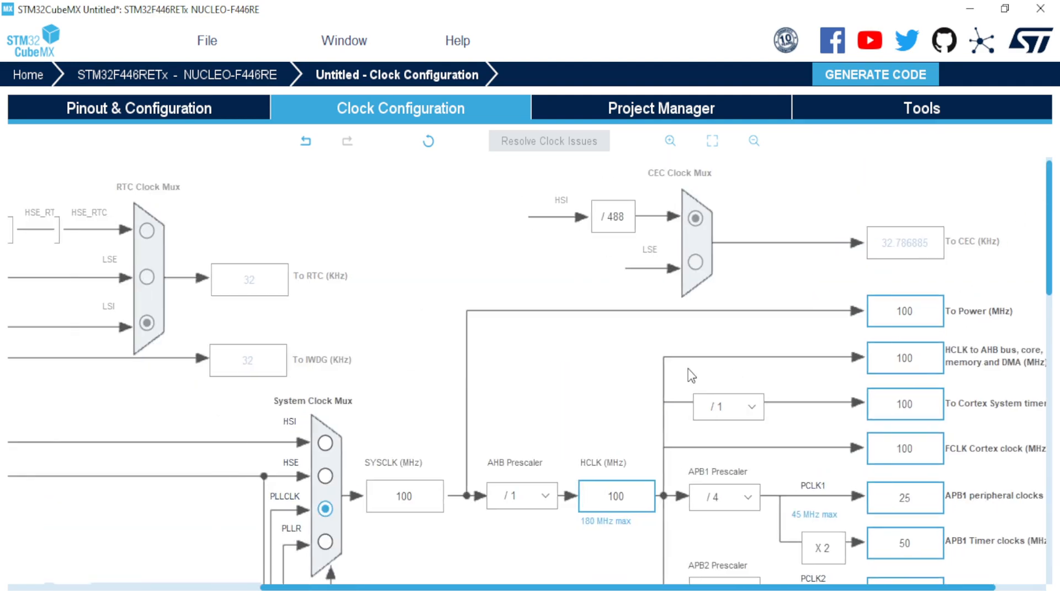
scroll(695, 380, up, 2)
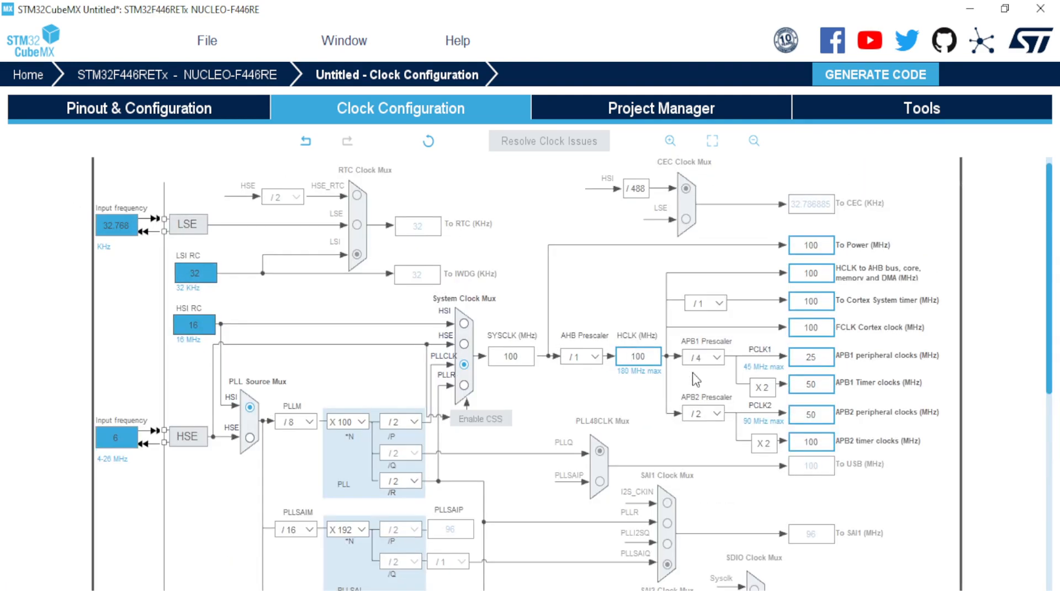